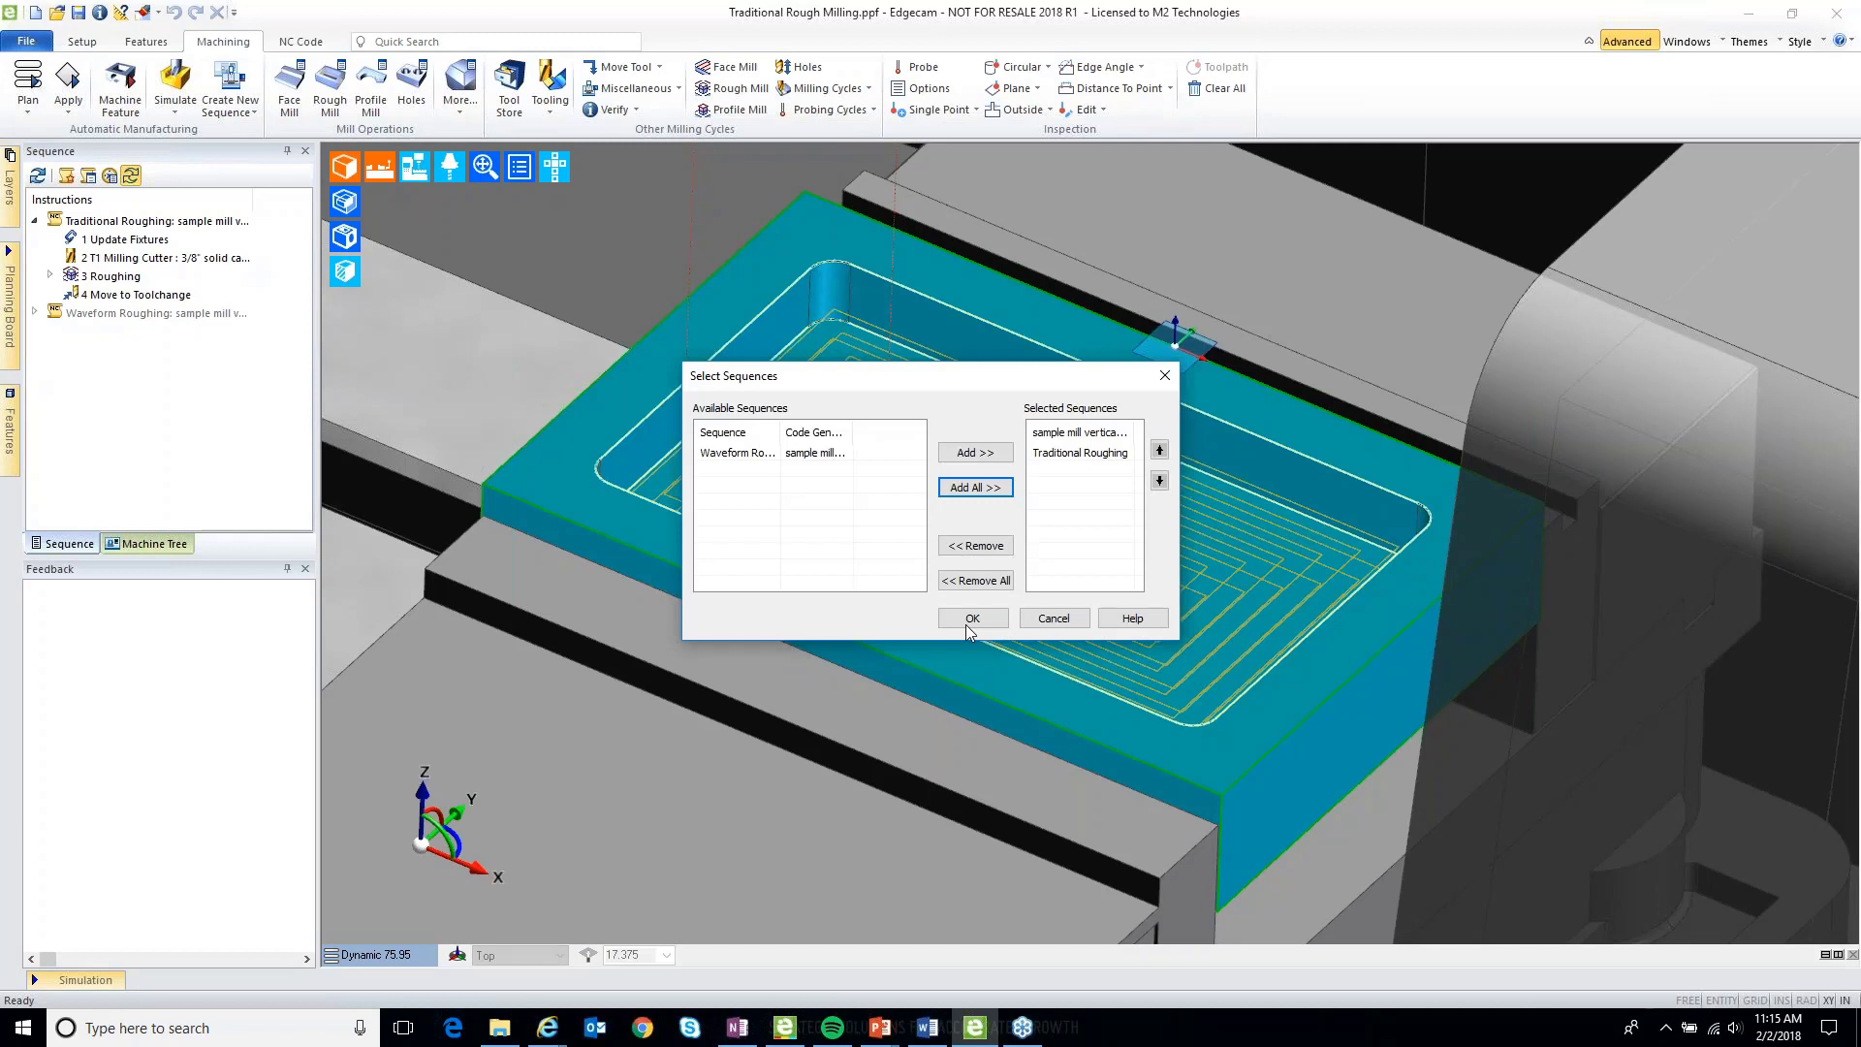
# Simulate the Traditional Roughing sequence with the machine hidden to watch the pocket being cut, and close the simulation.
pyautogui.click(973, 621)
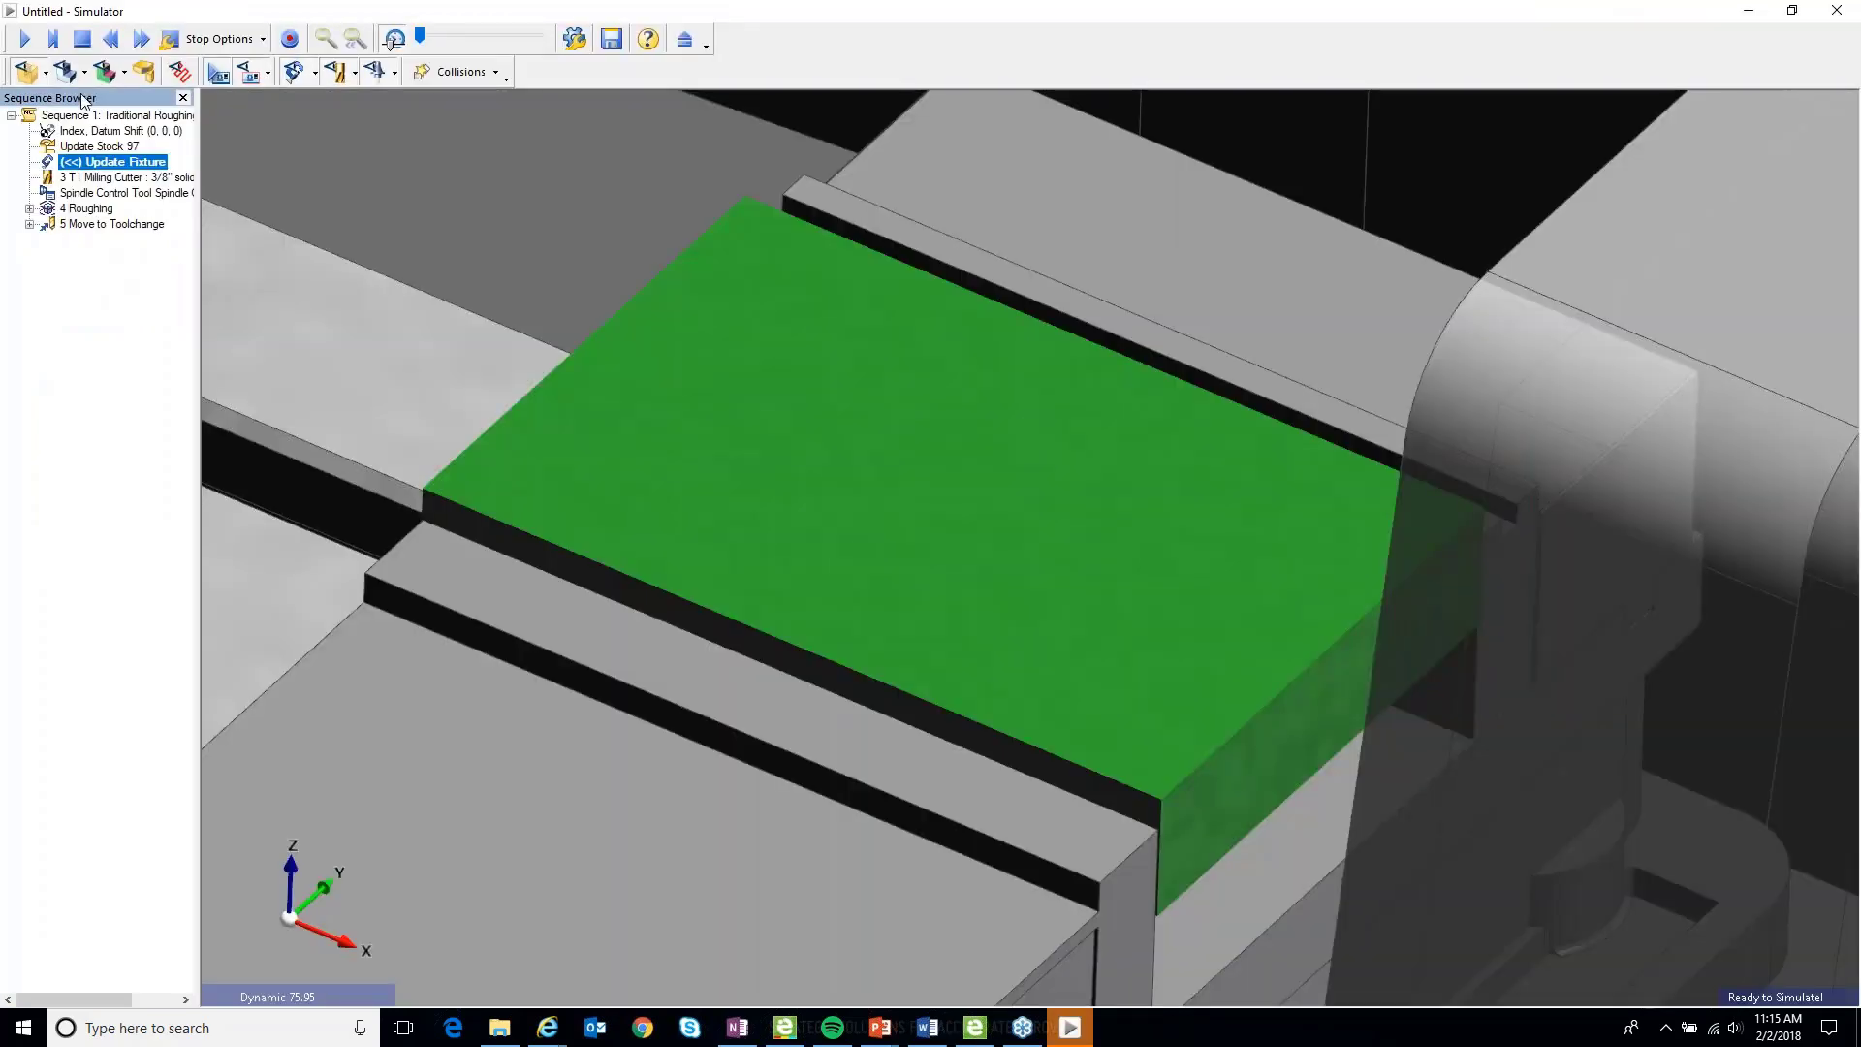
pyautogui.click(214, 70)
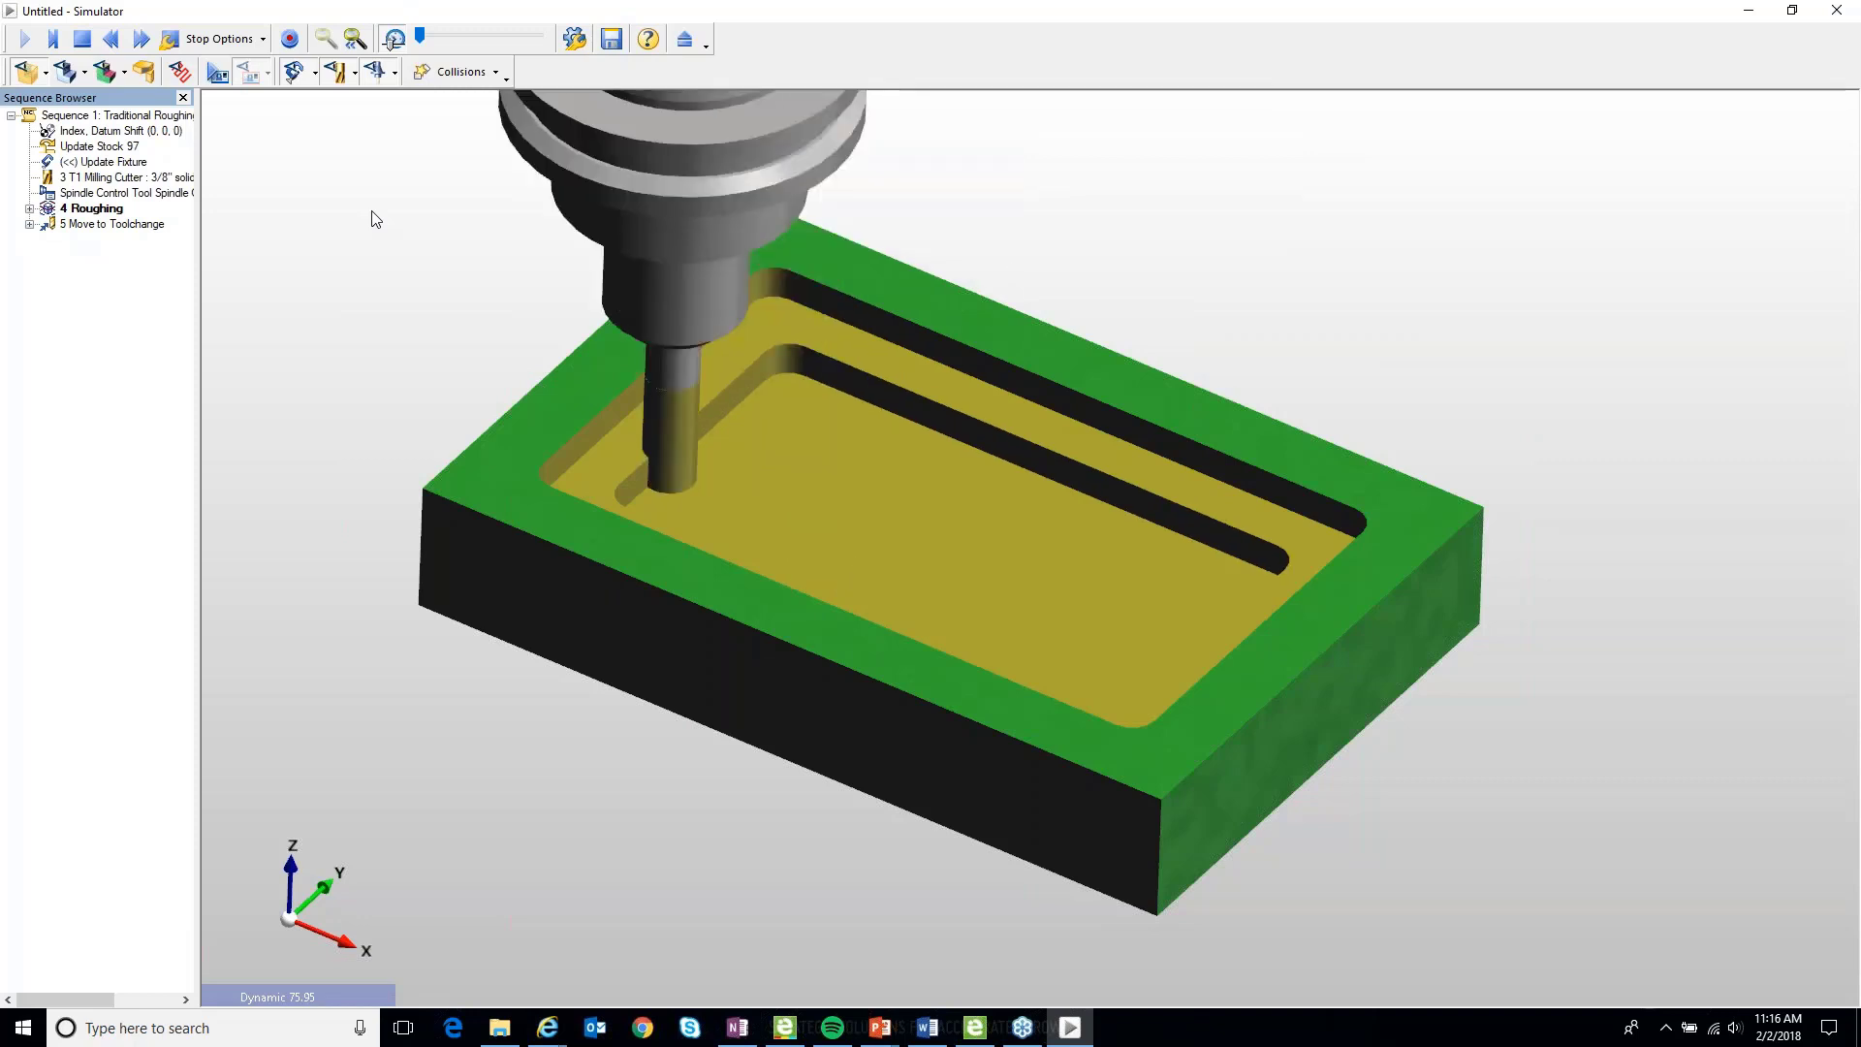
pyautogui.click(685, 41)
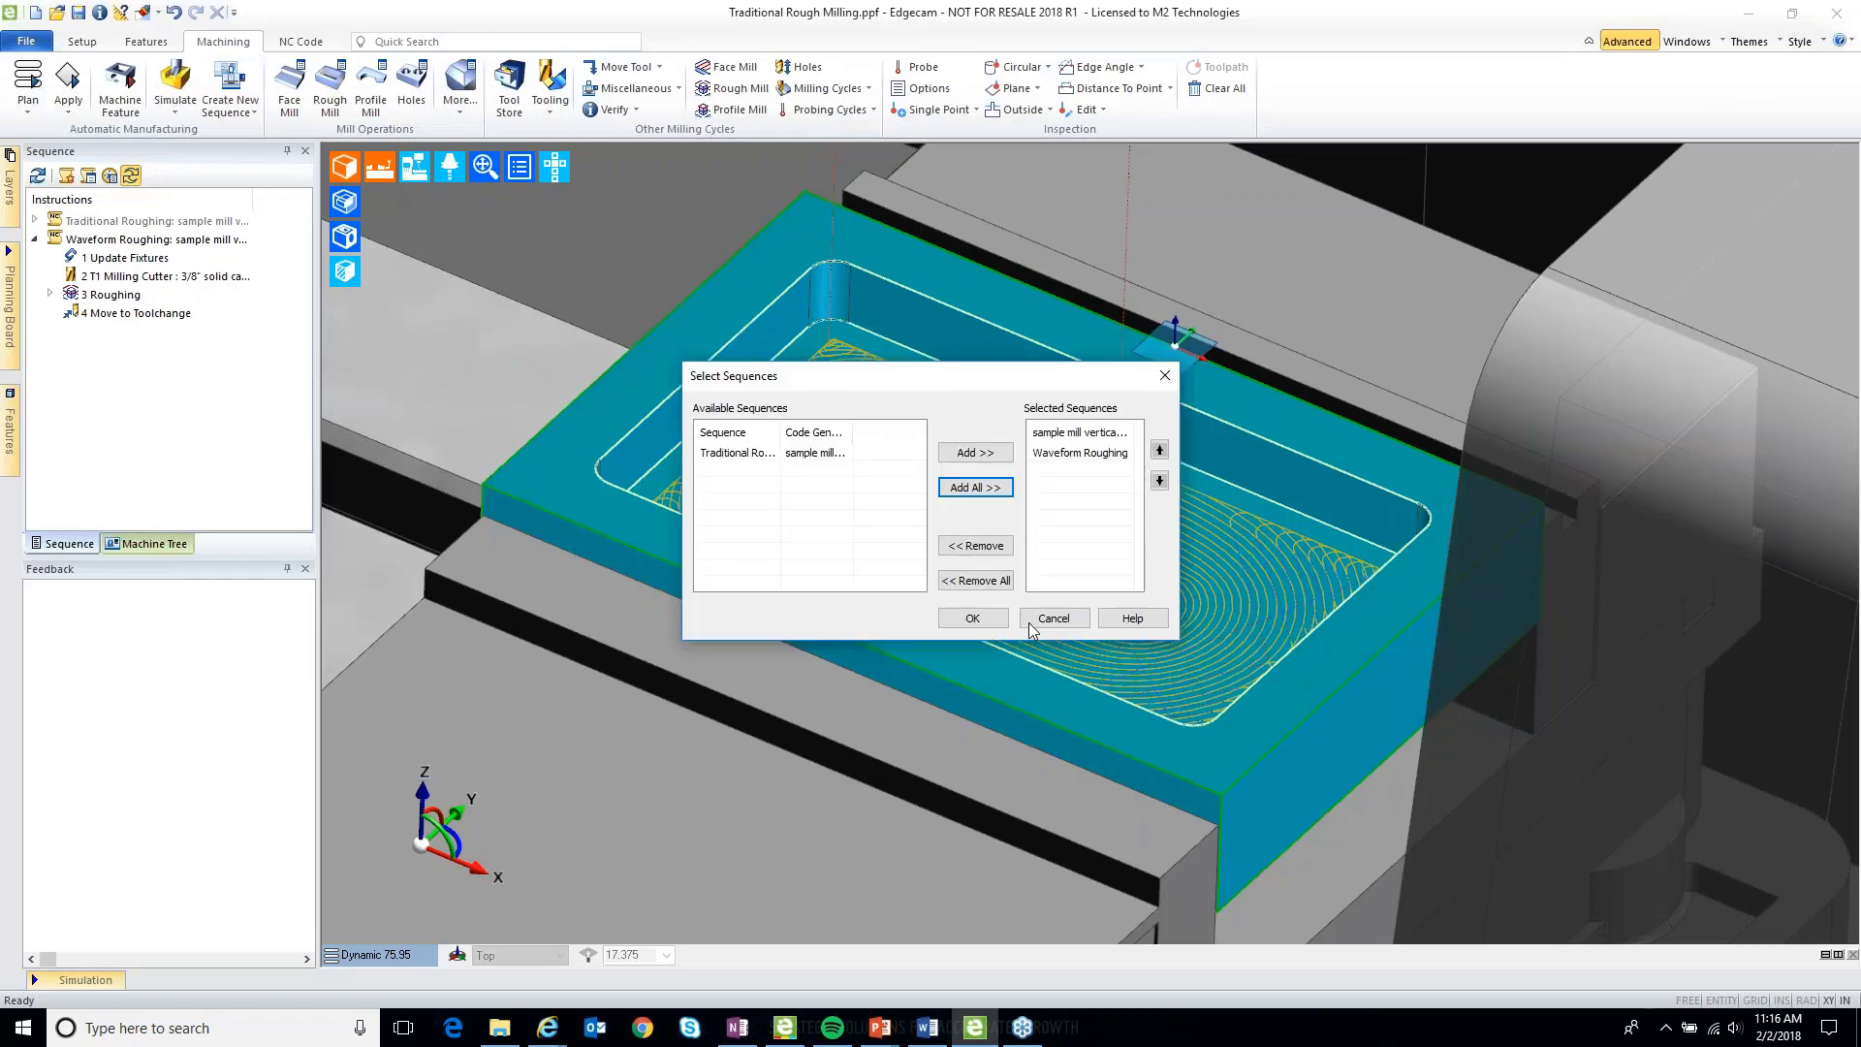
# Simulate the Waveform Roughing sequence, adjusting the playback speed while the pocket is being cut.
pyautogui.click(972, 617)
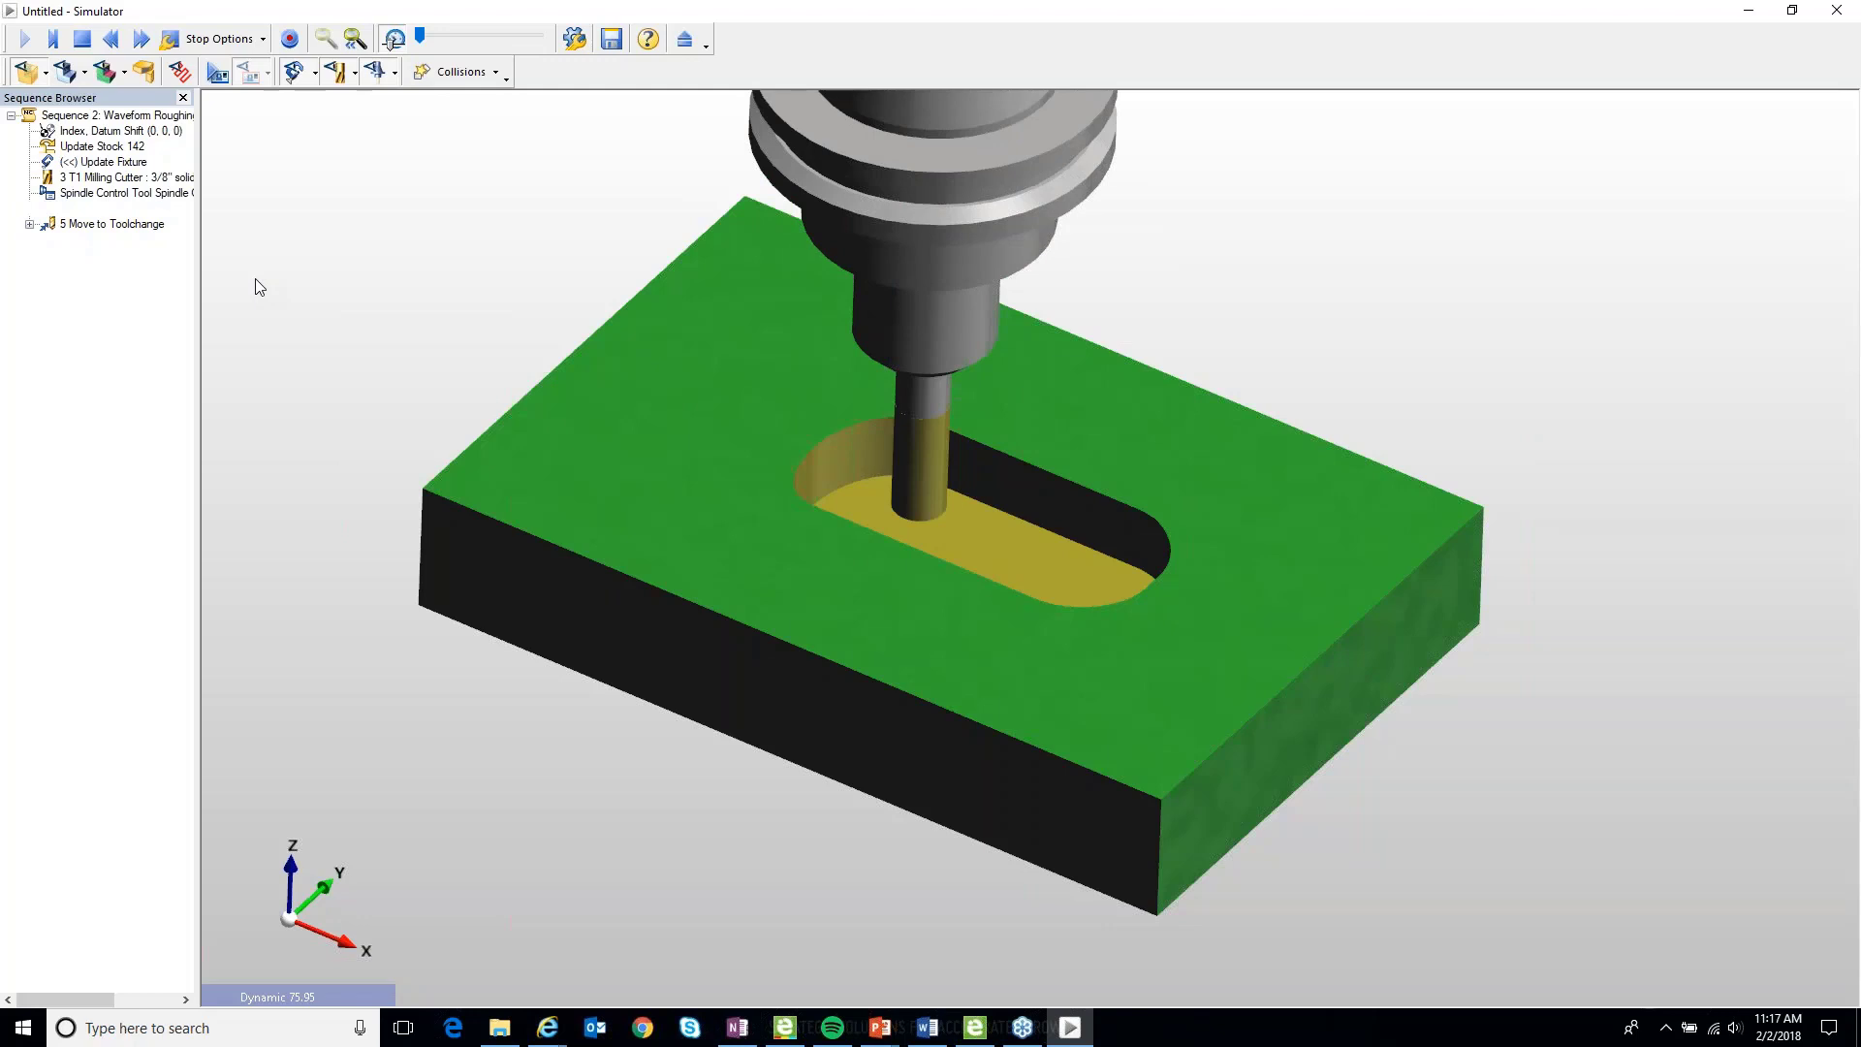
pyautogui.click(463, 35)
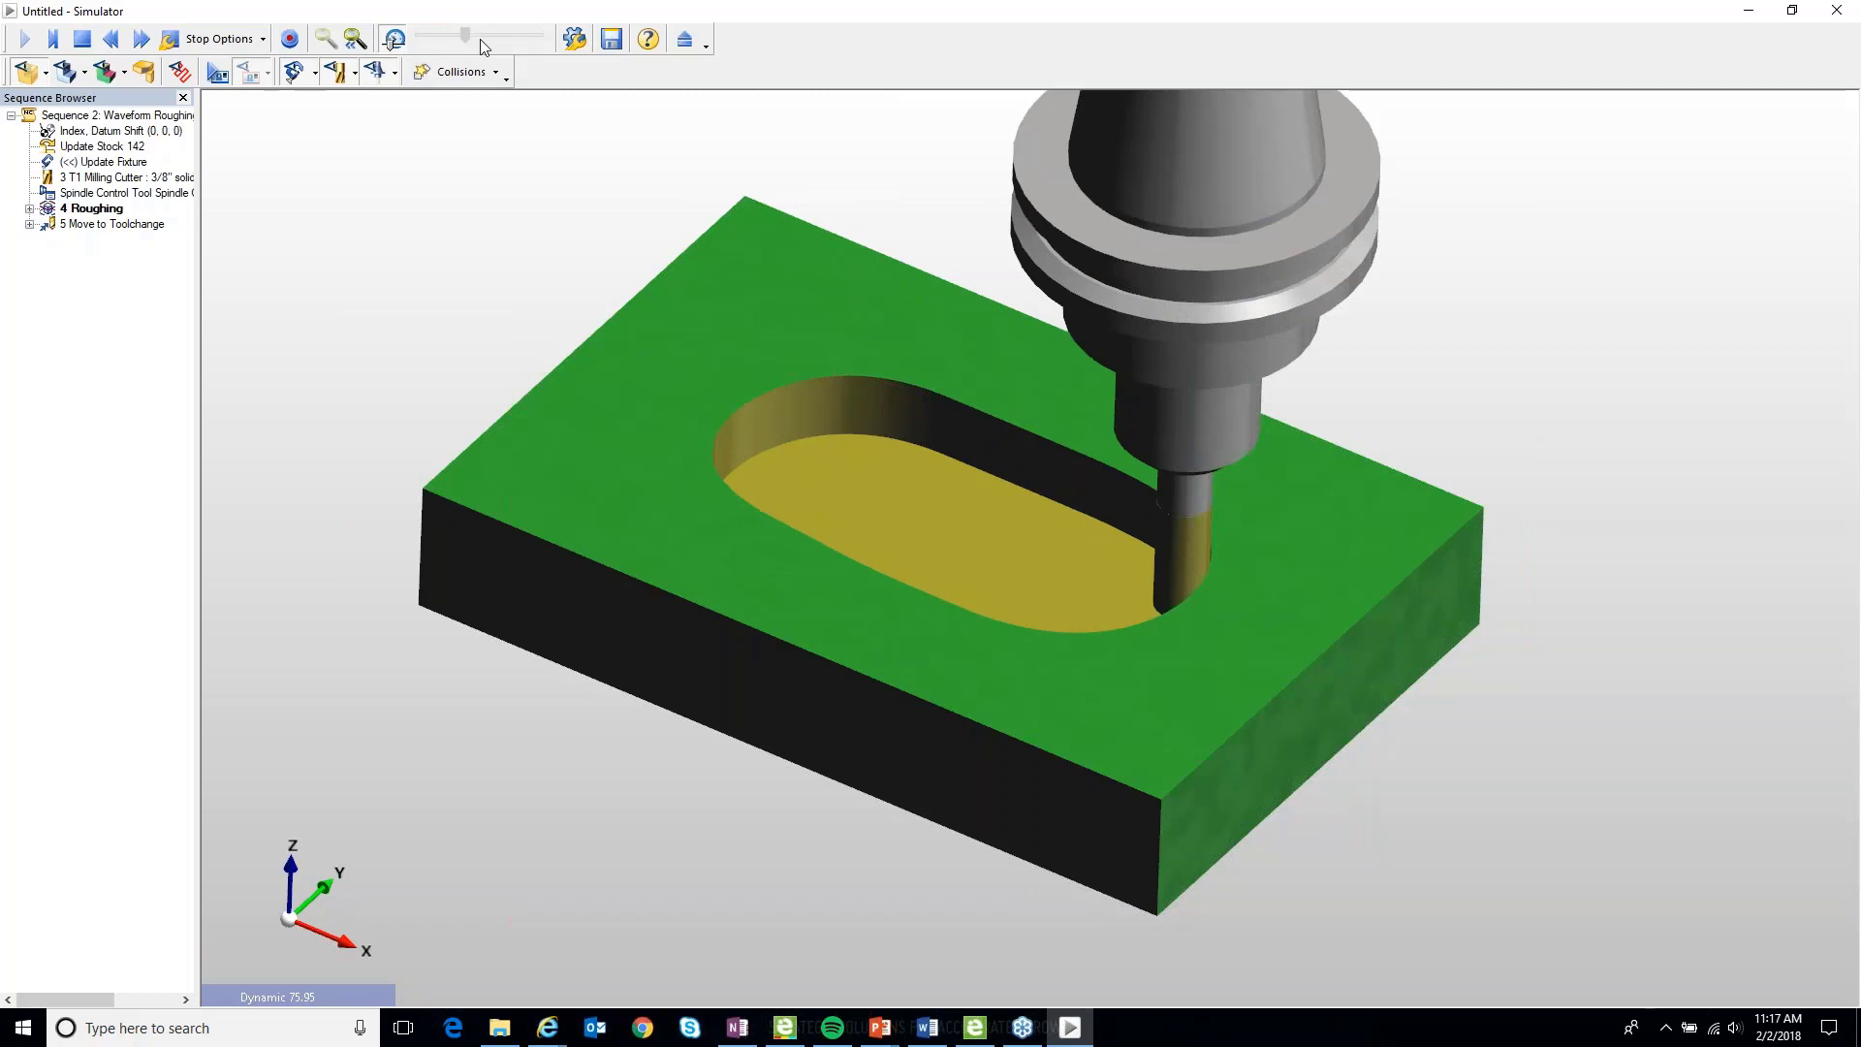
pyautogui.click(480, 39)
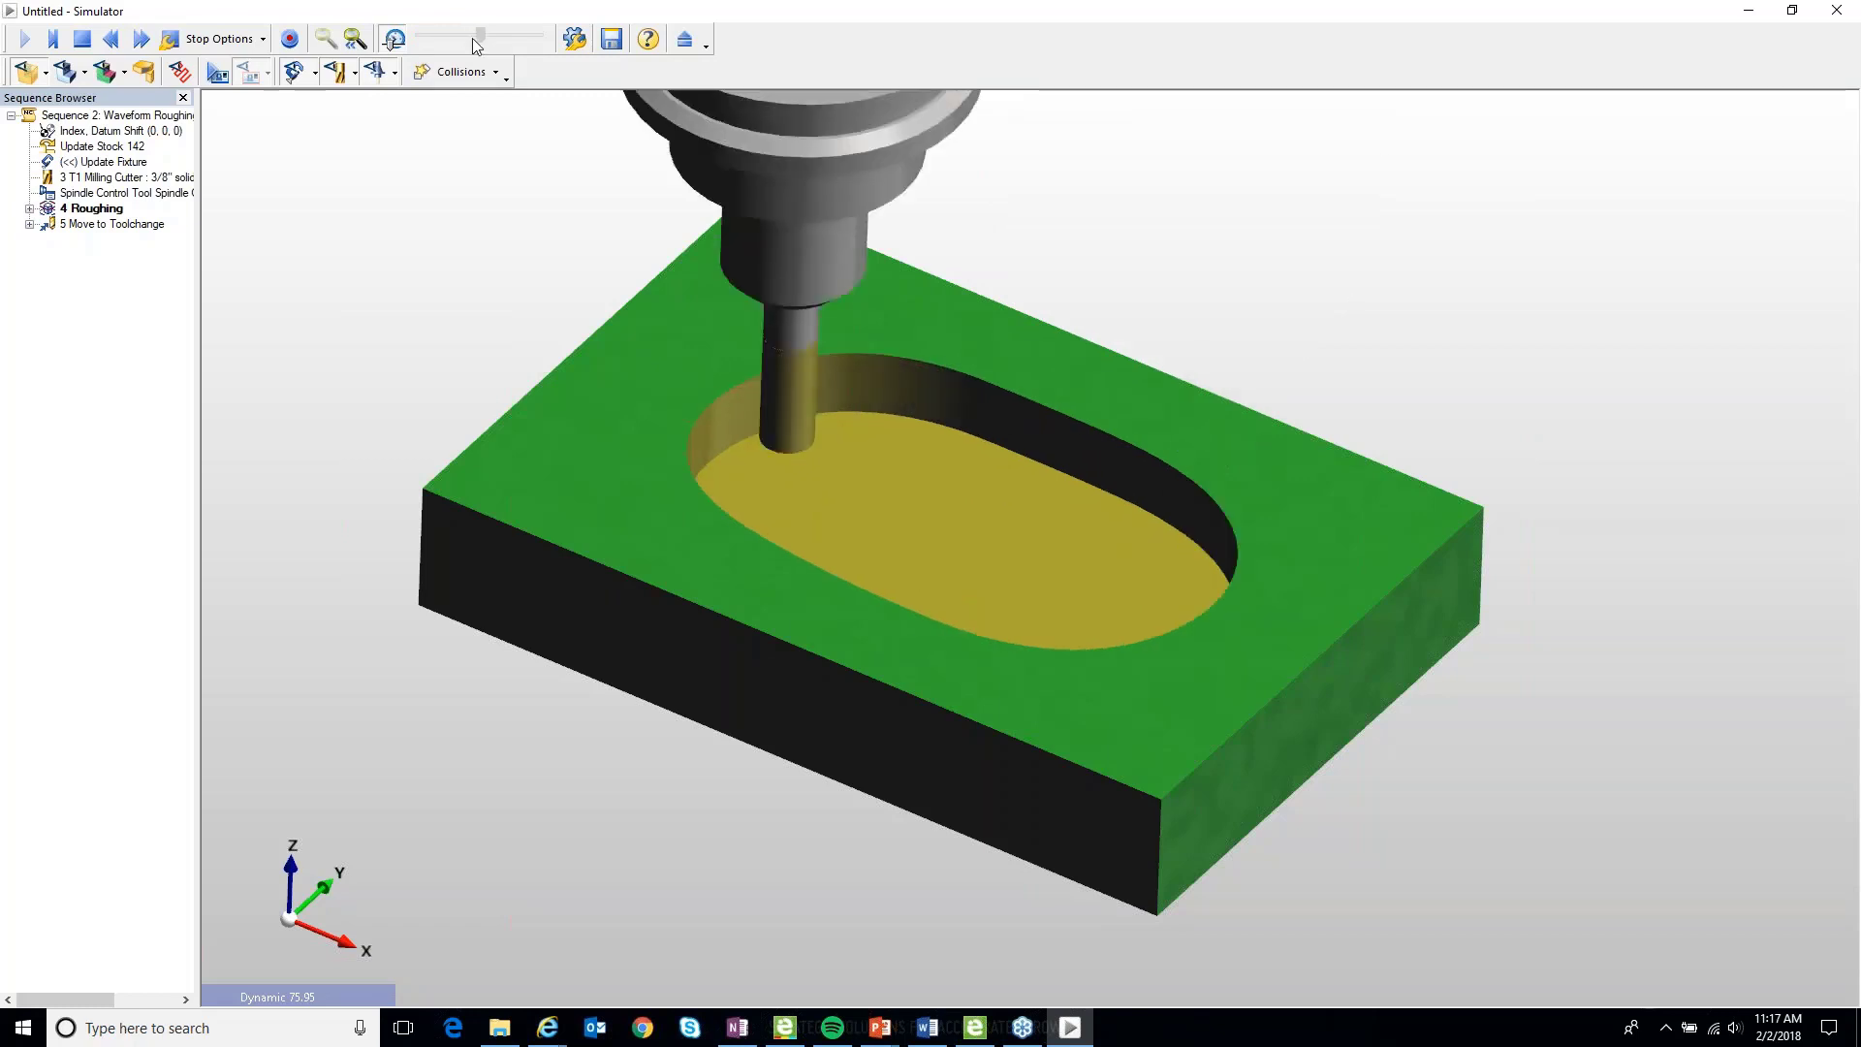
pyautogui.click(475, 37)
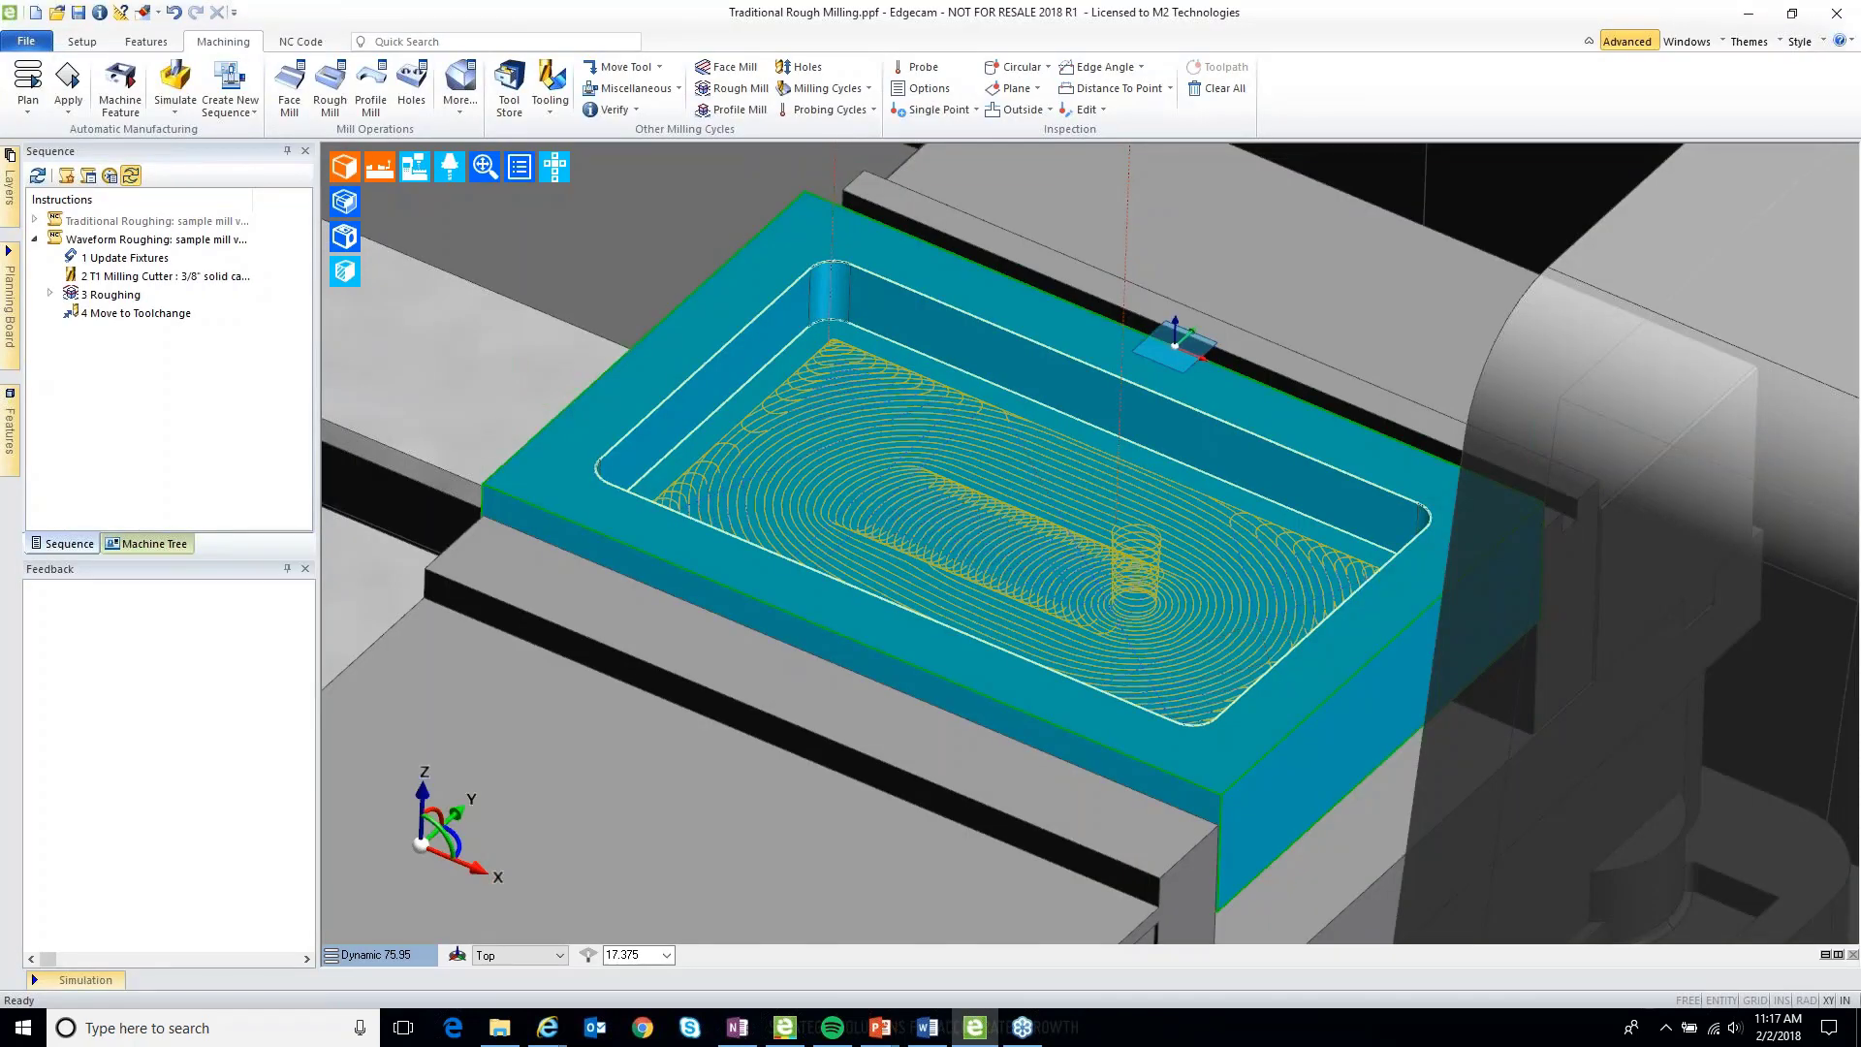
# Activate the Traditional Roughing sequence and verify its roughing toolpath for cycle time and element count.
pyautogui.click(148, 220)
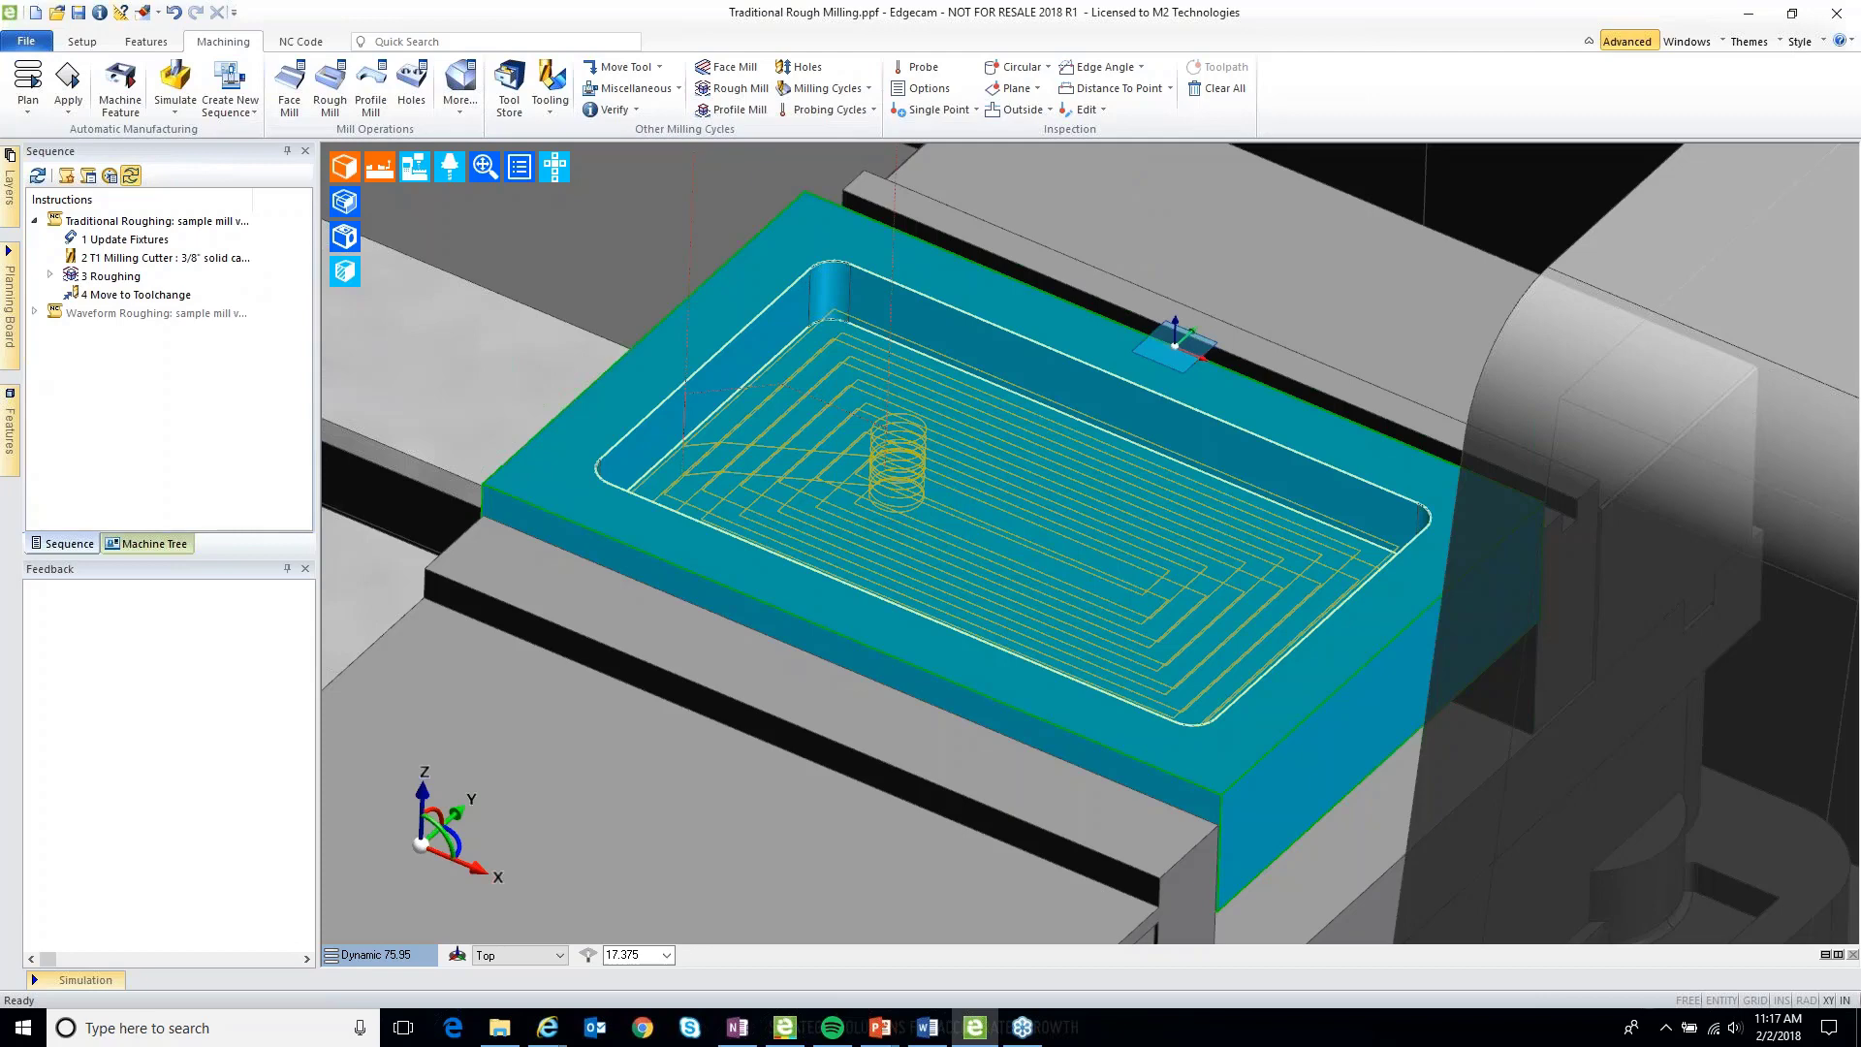
pyautogui.hotkey('ctrl', 'i')
pyautogui.press('Return')
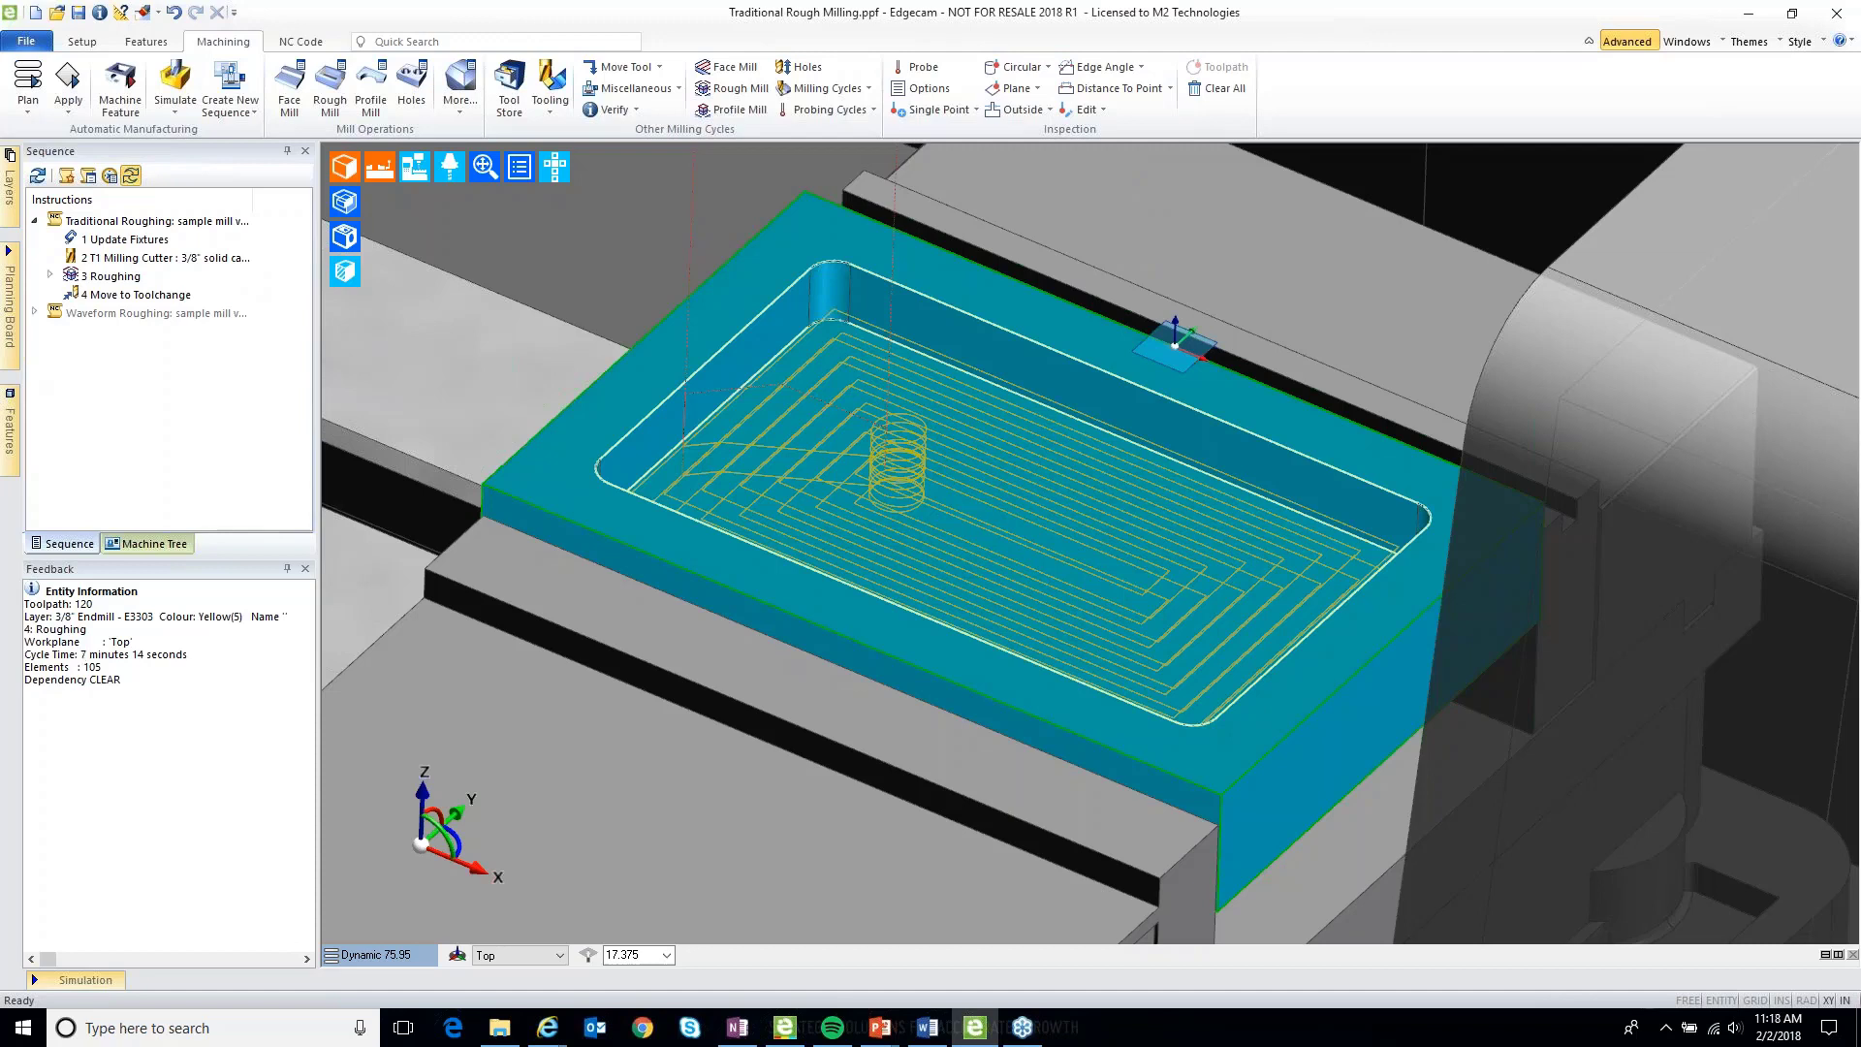
# Change the Traditional Roughing operation's strategy to Waveform after trying Lace and Spiral, and regenerate the toolpath.
pyautogui.doubleClick(108, 277)
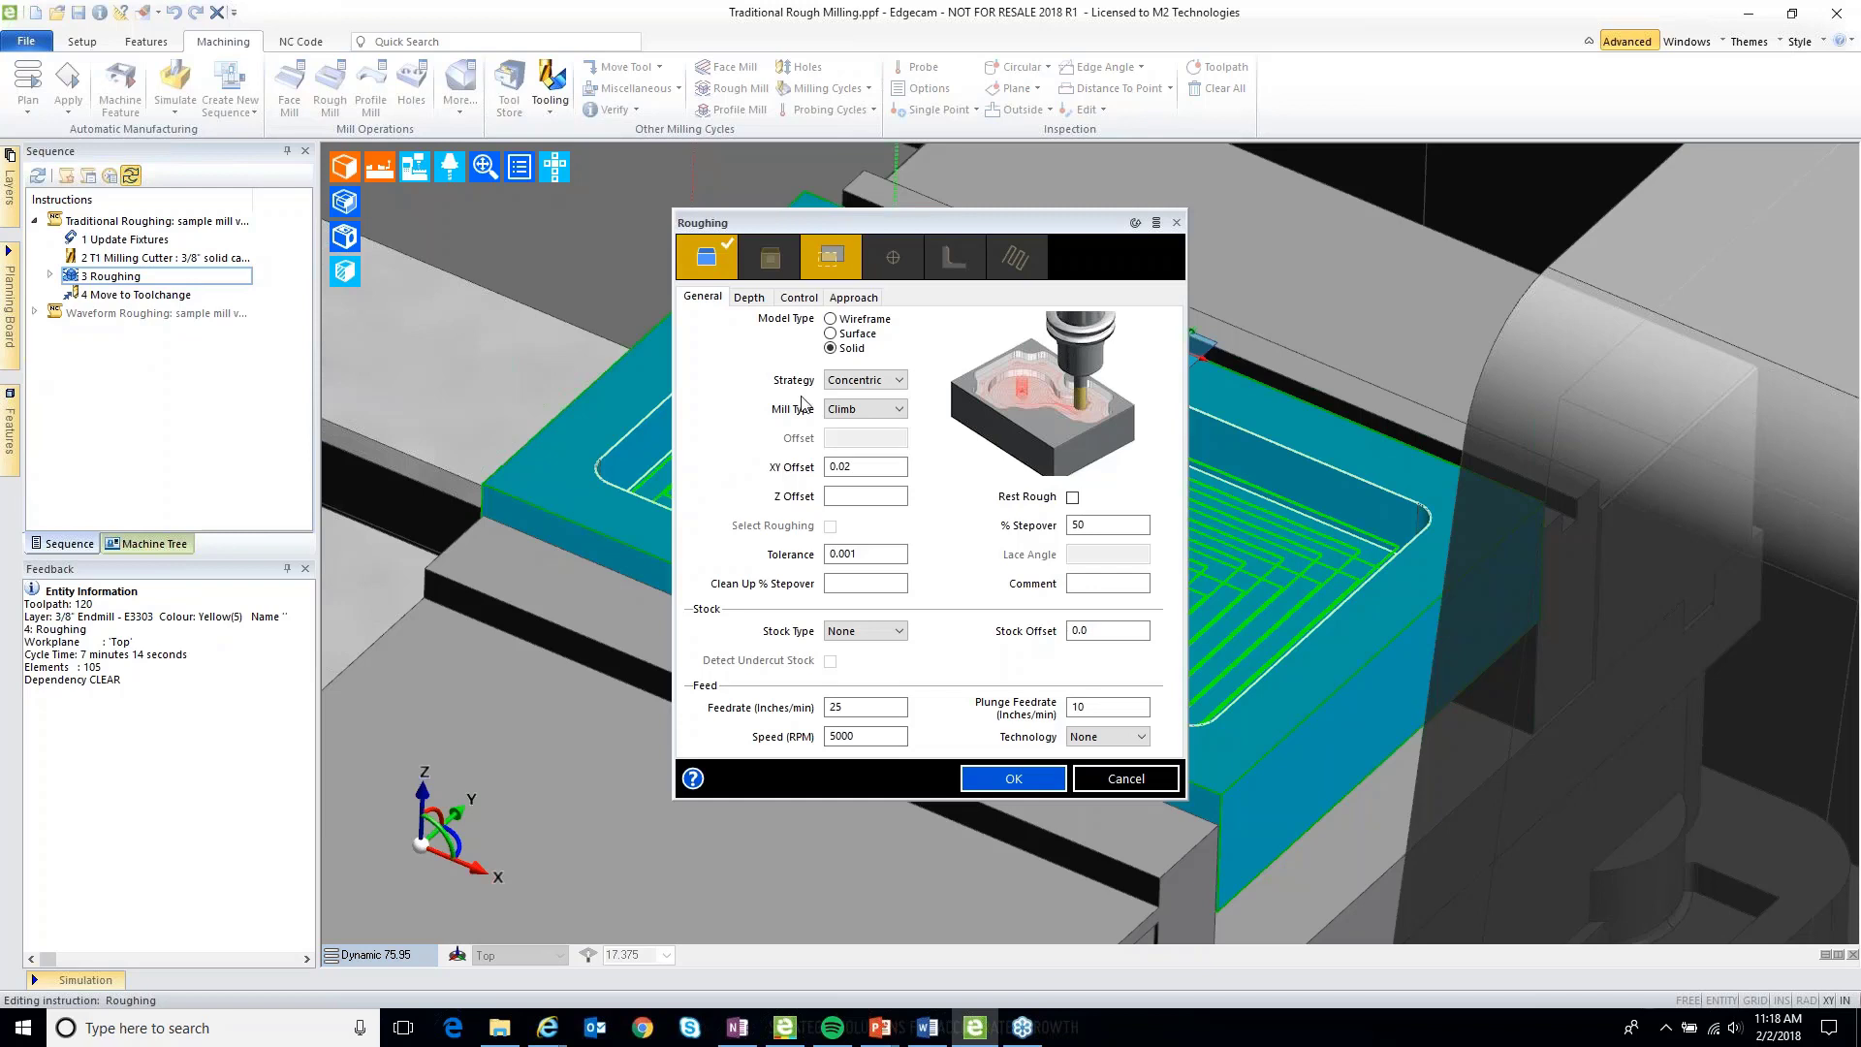
pyautogui.click(858, 381)
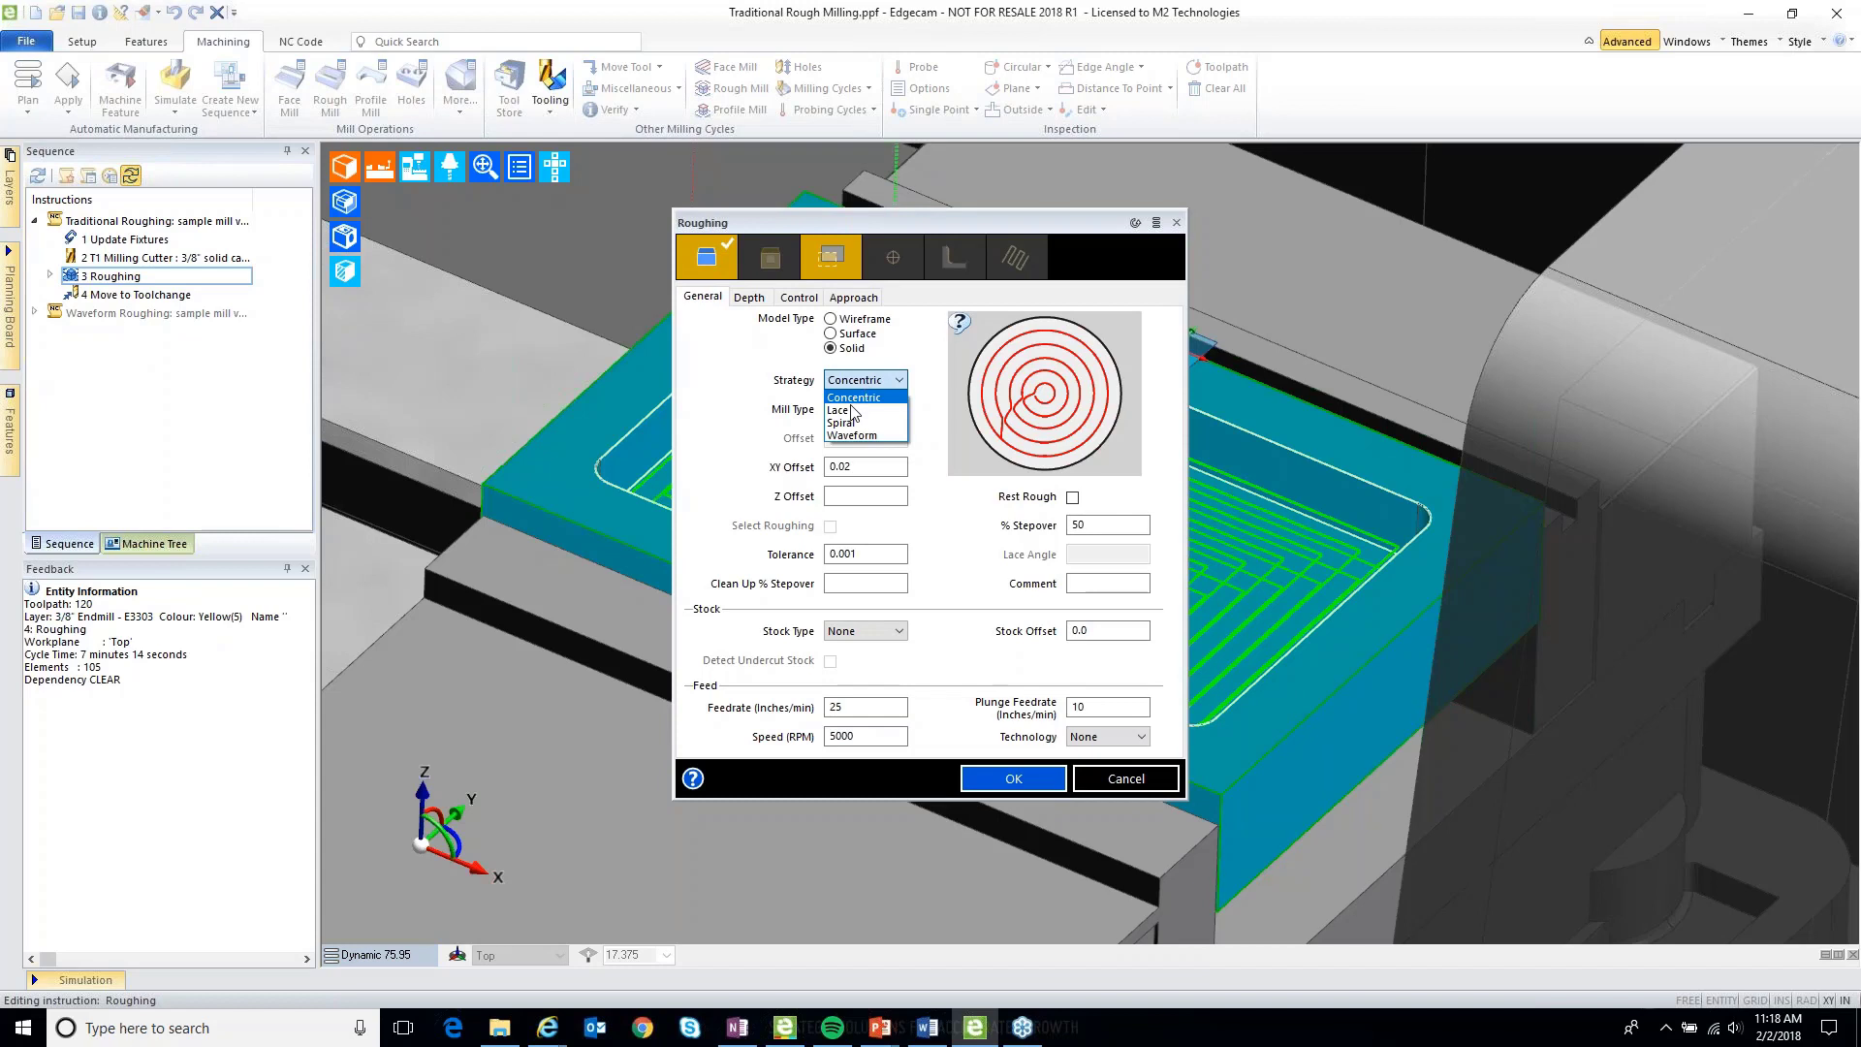
pyautogui.click(837, 410)
pyautogui.click(857, 384)
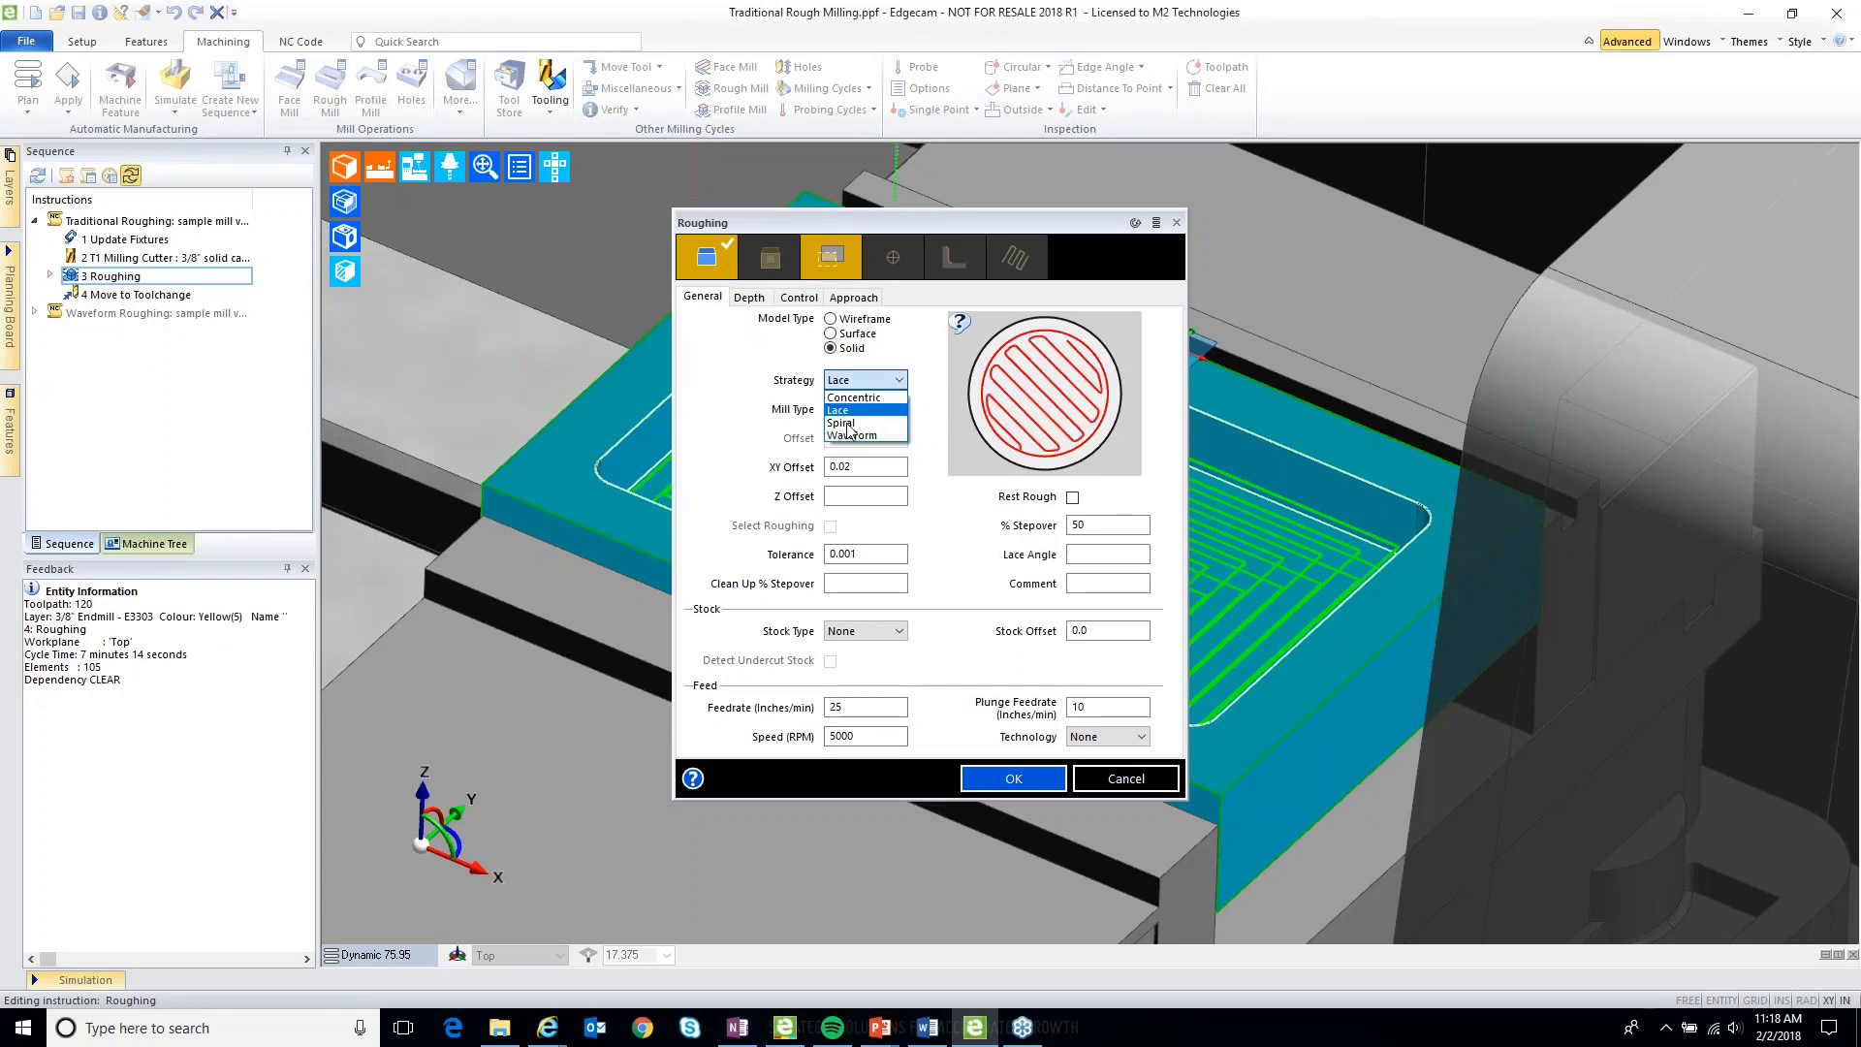
pyautogui.click(846, 424)
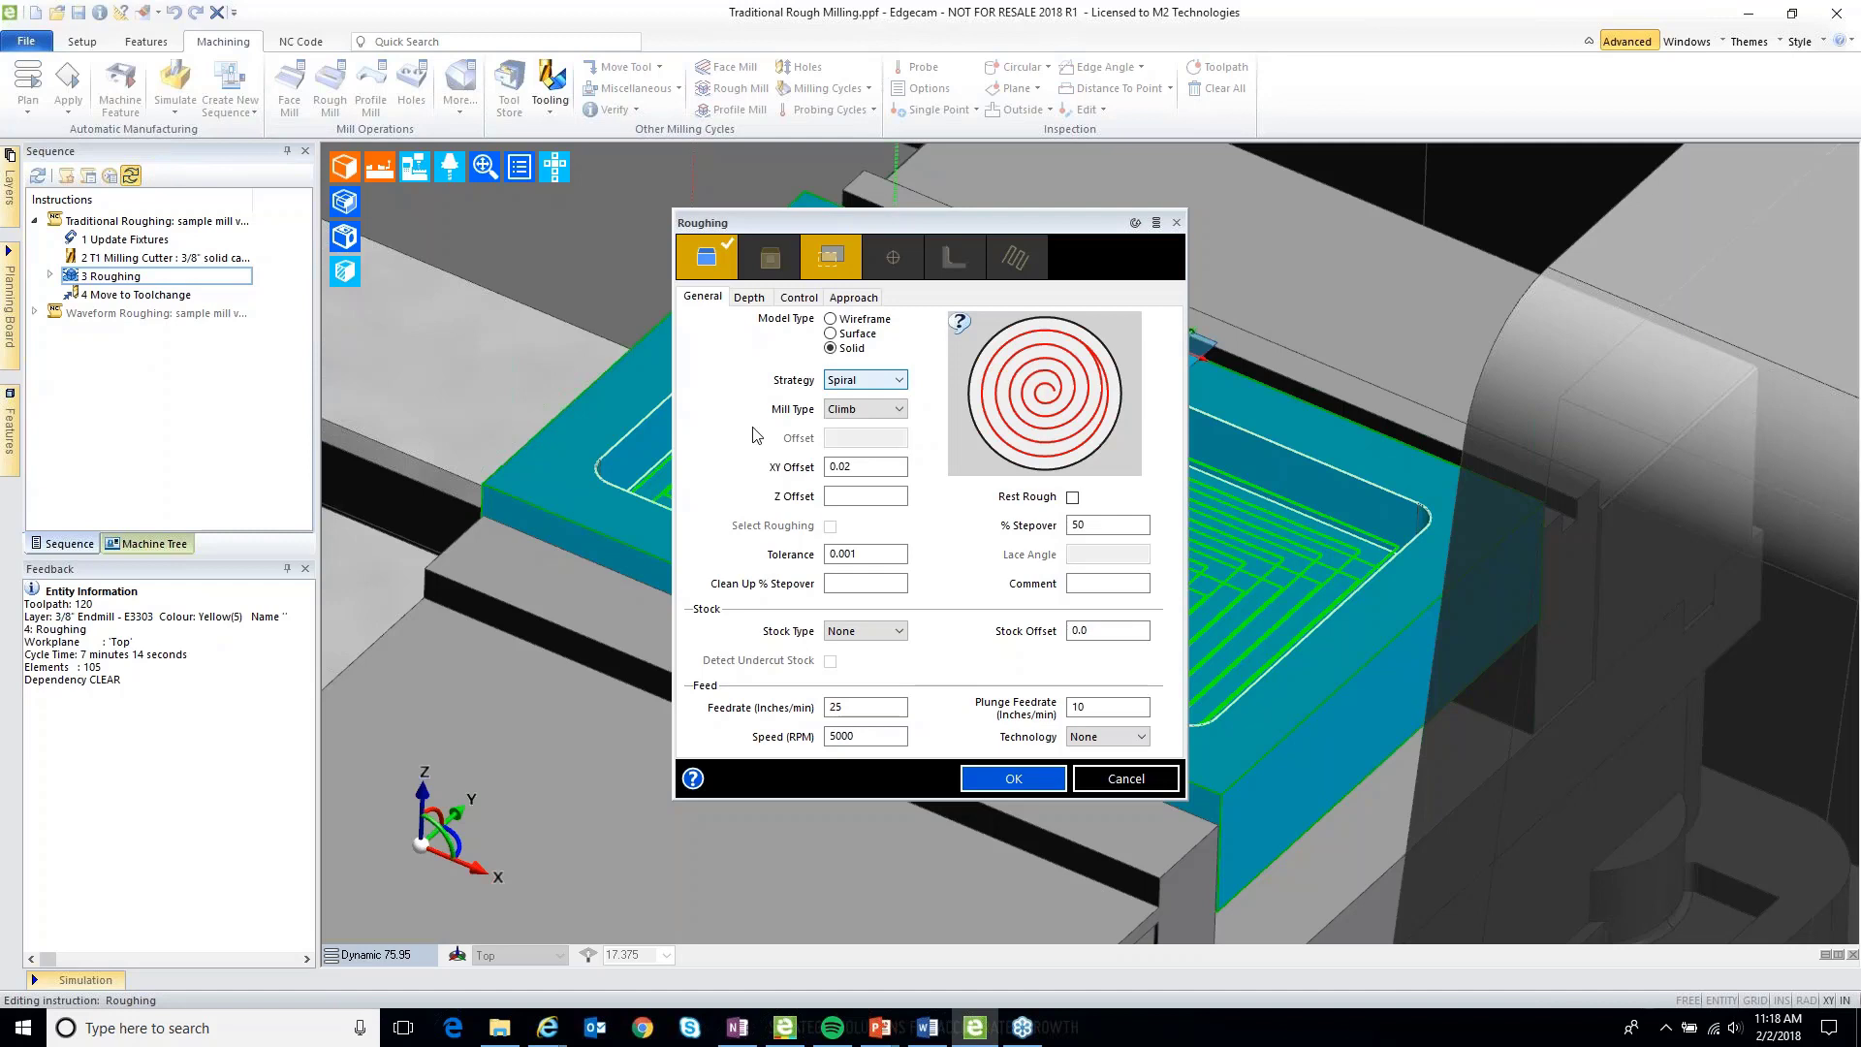
pyautogui.press('Down')
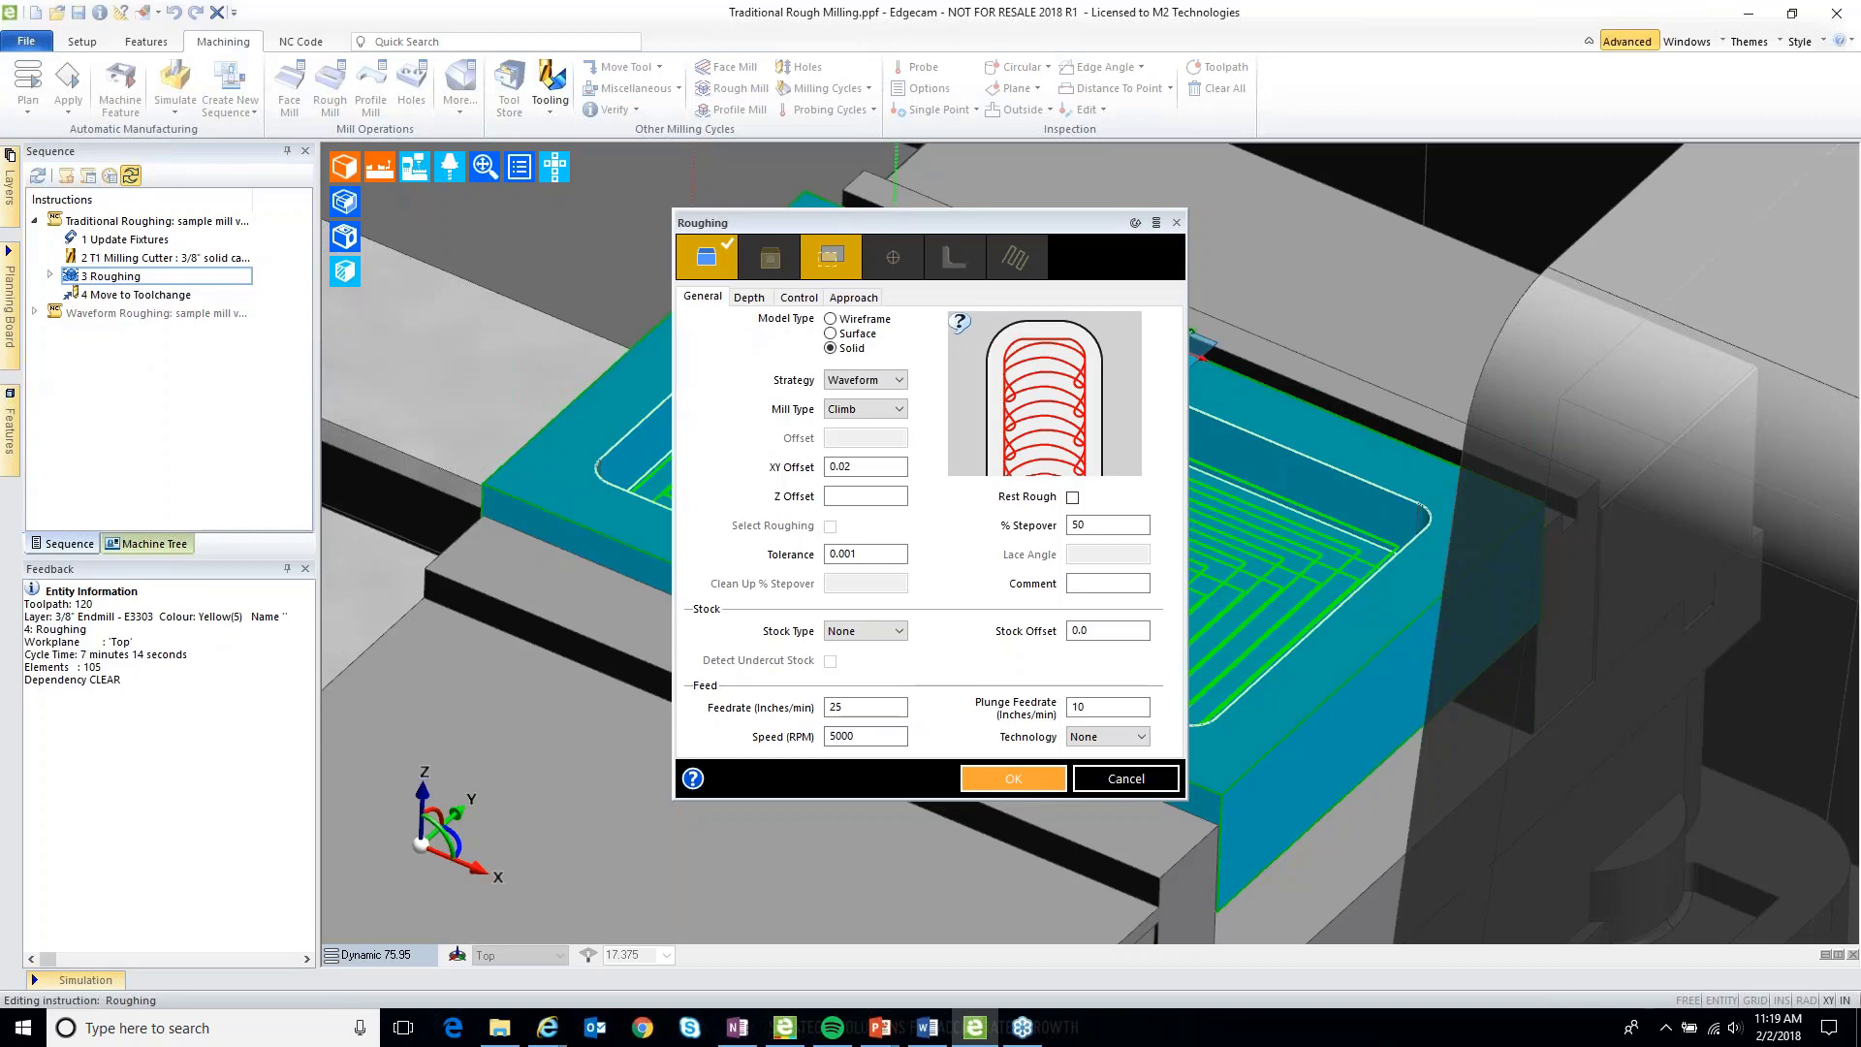
pyautogui.click(1013, 778)
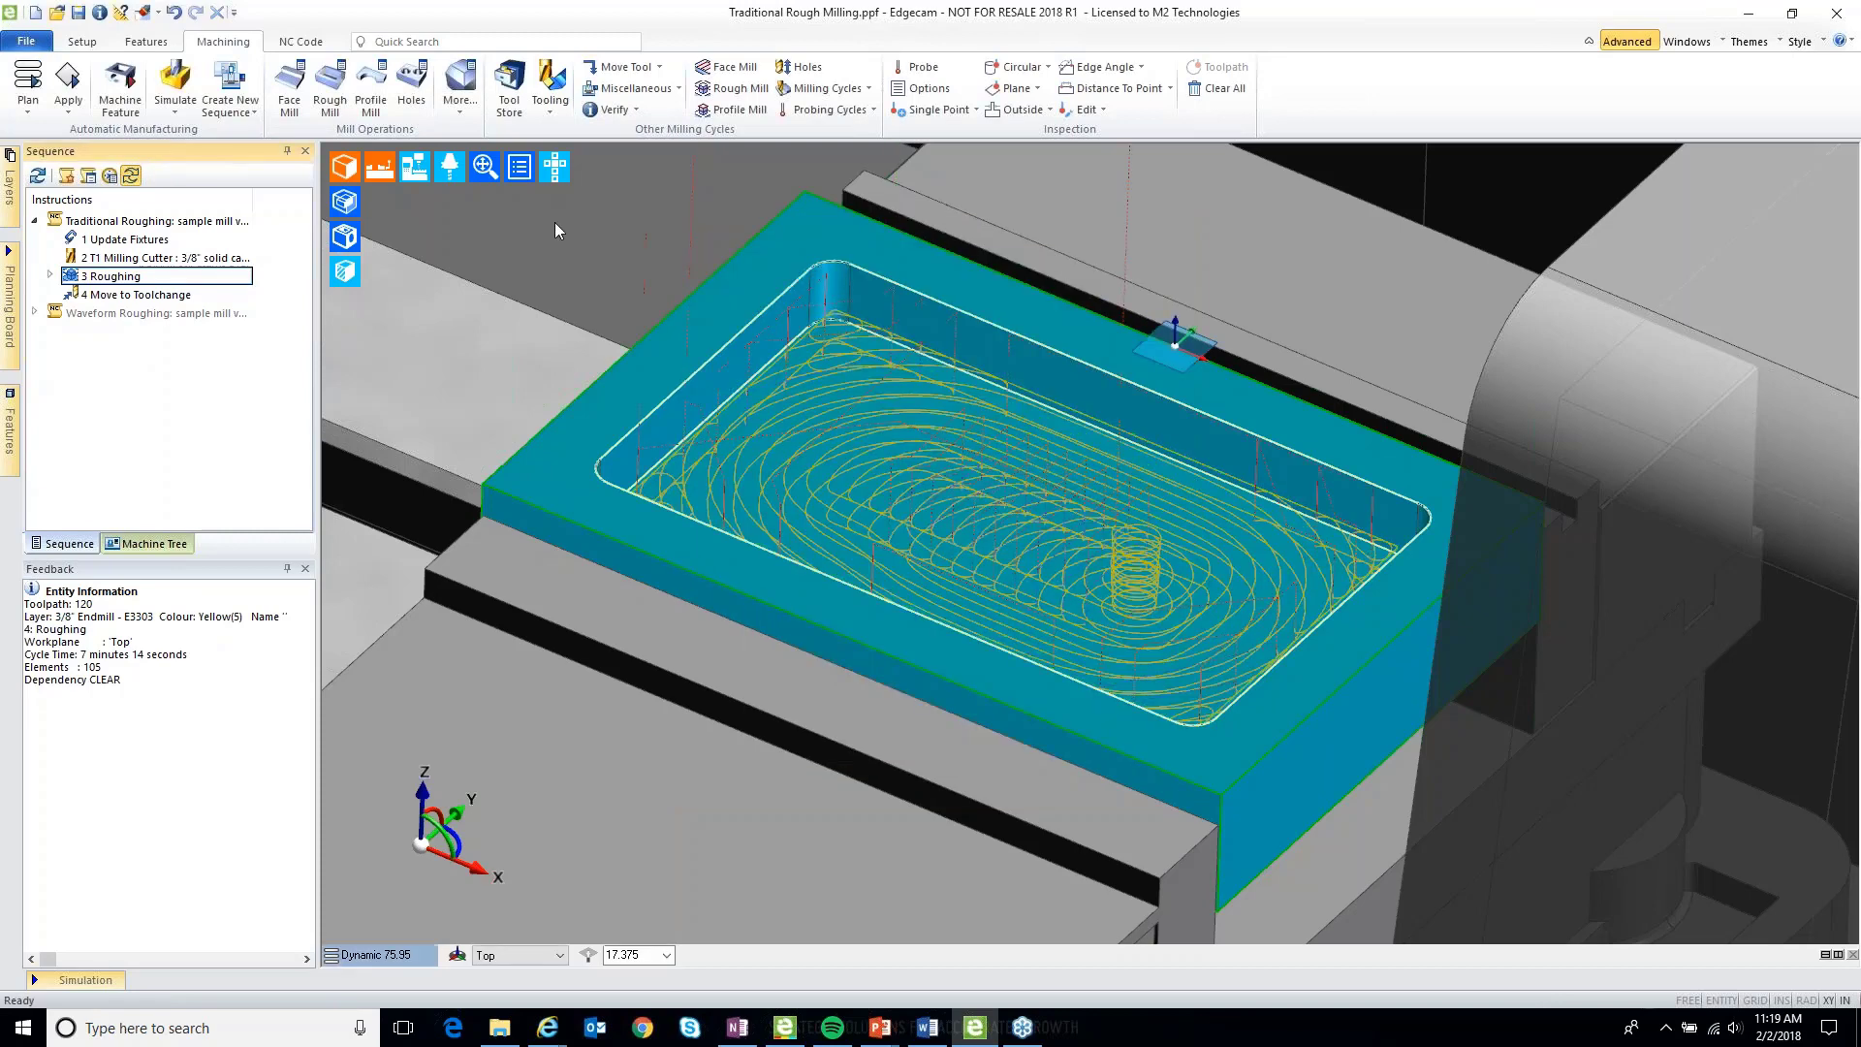
# Compare the regenerated toolpath with the Waveform Roughing sequence's toolpath in top view, hiding the tool holder.
pyautogui.click(416, 175)
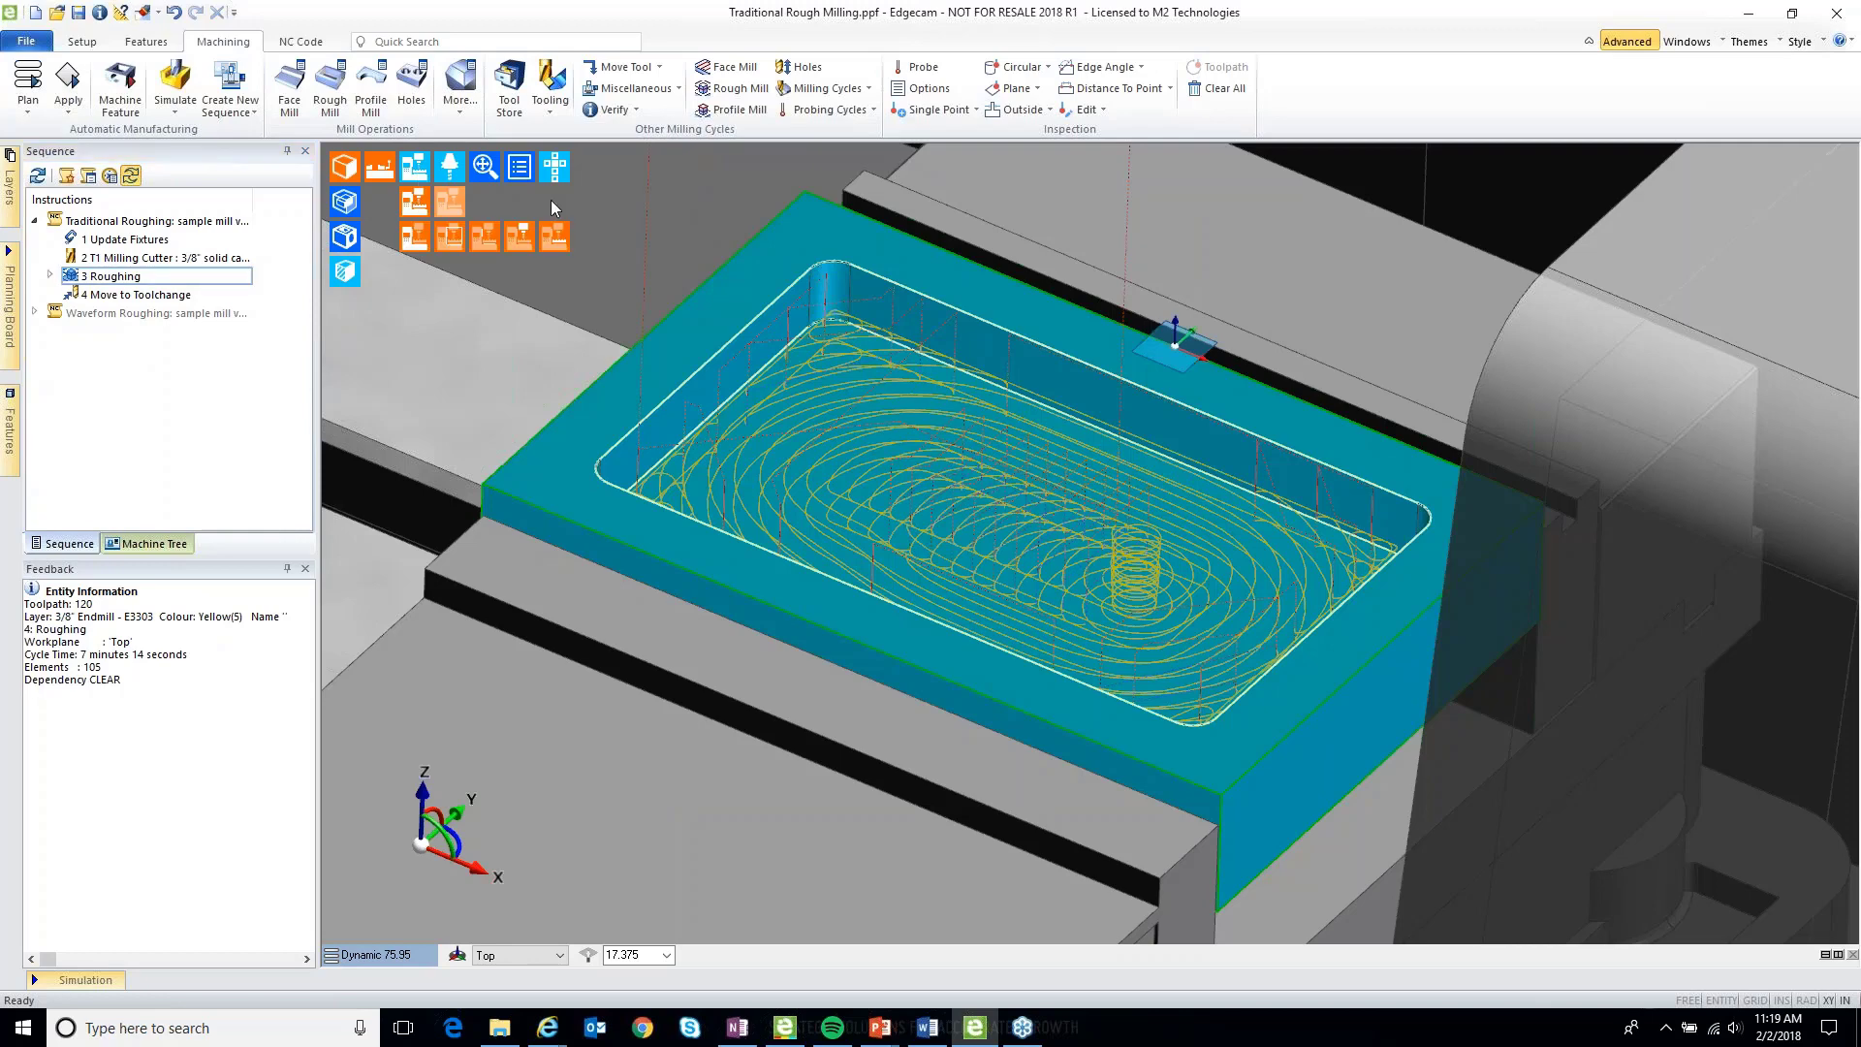
pyautogui.click(451, 170)
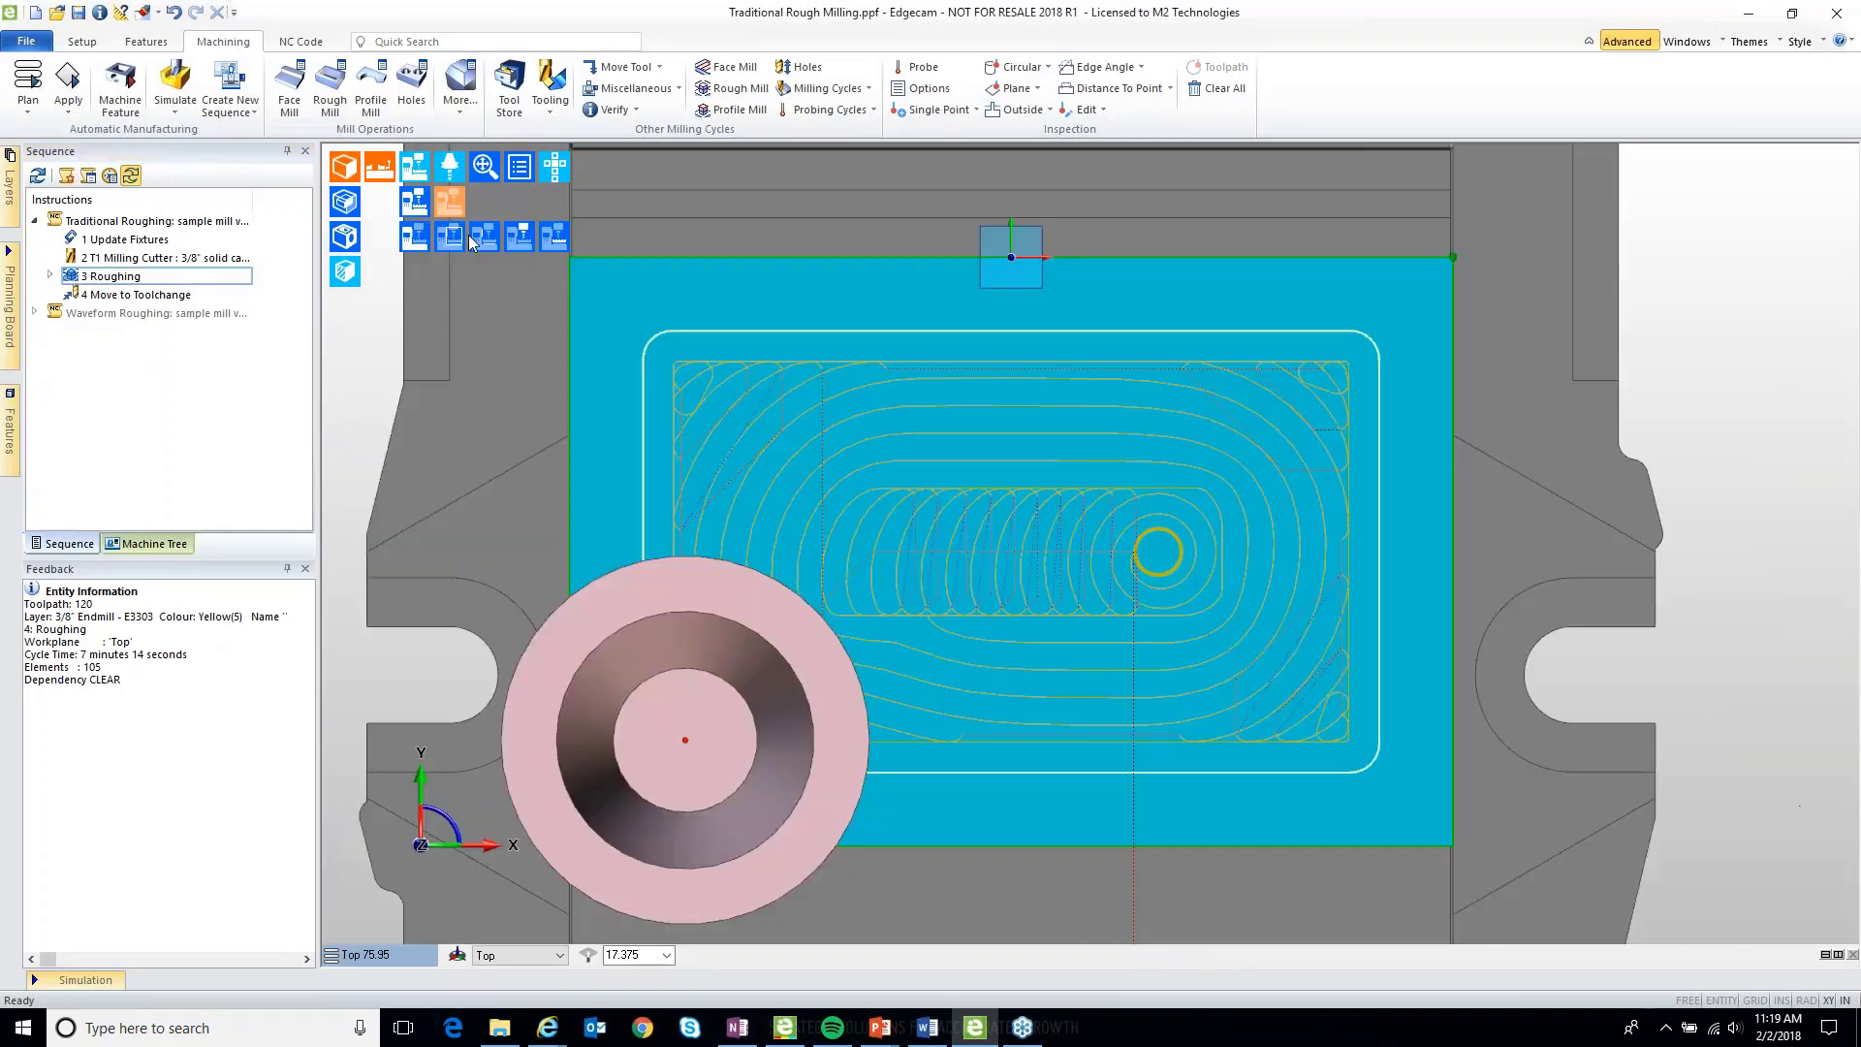
pyautogui.click(468, 234)
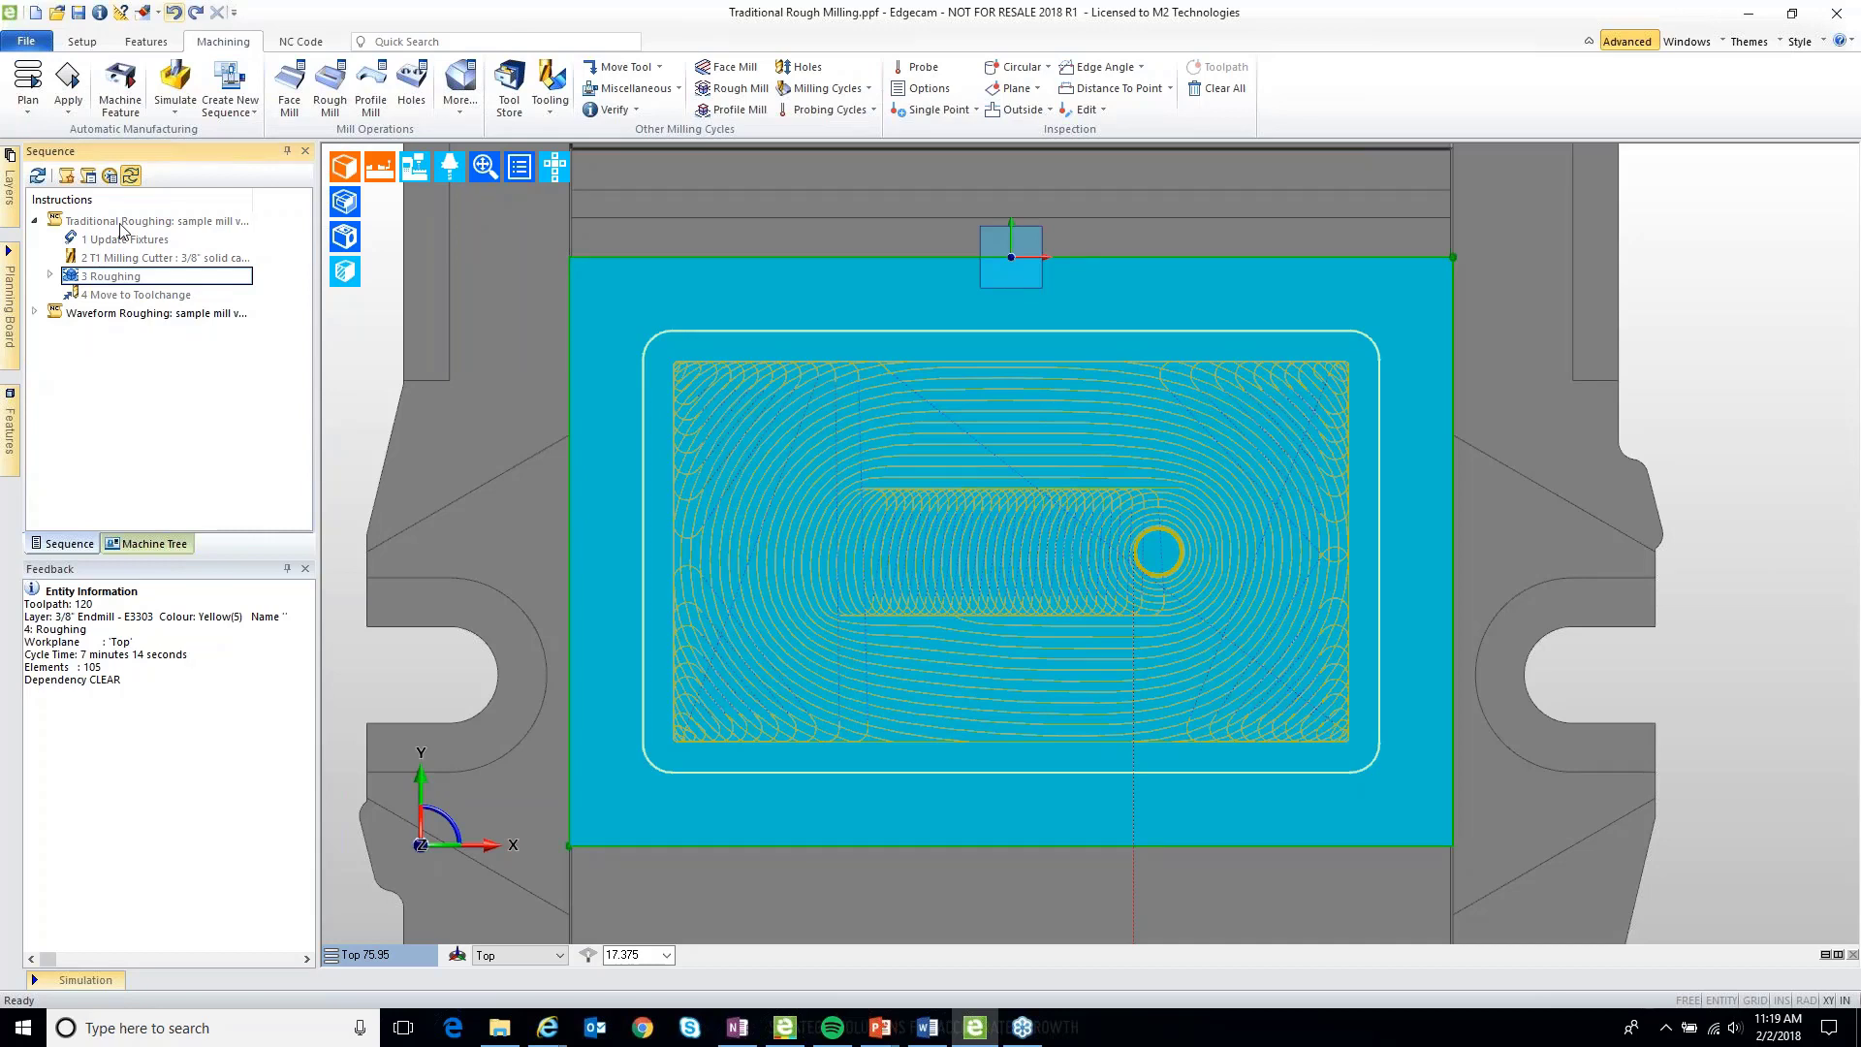
pyautogui.doubleClick(108, 277)
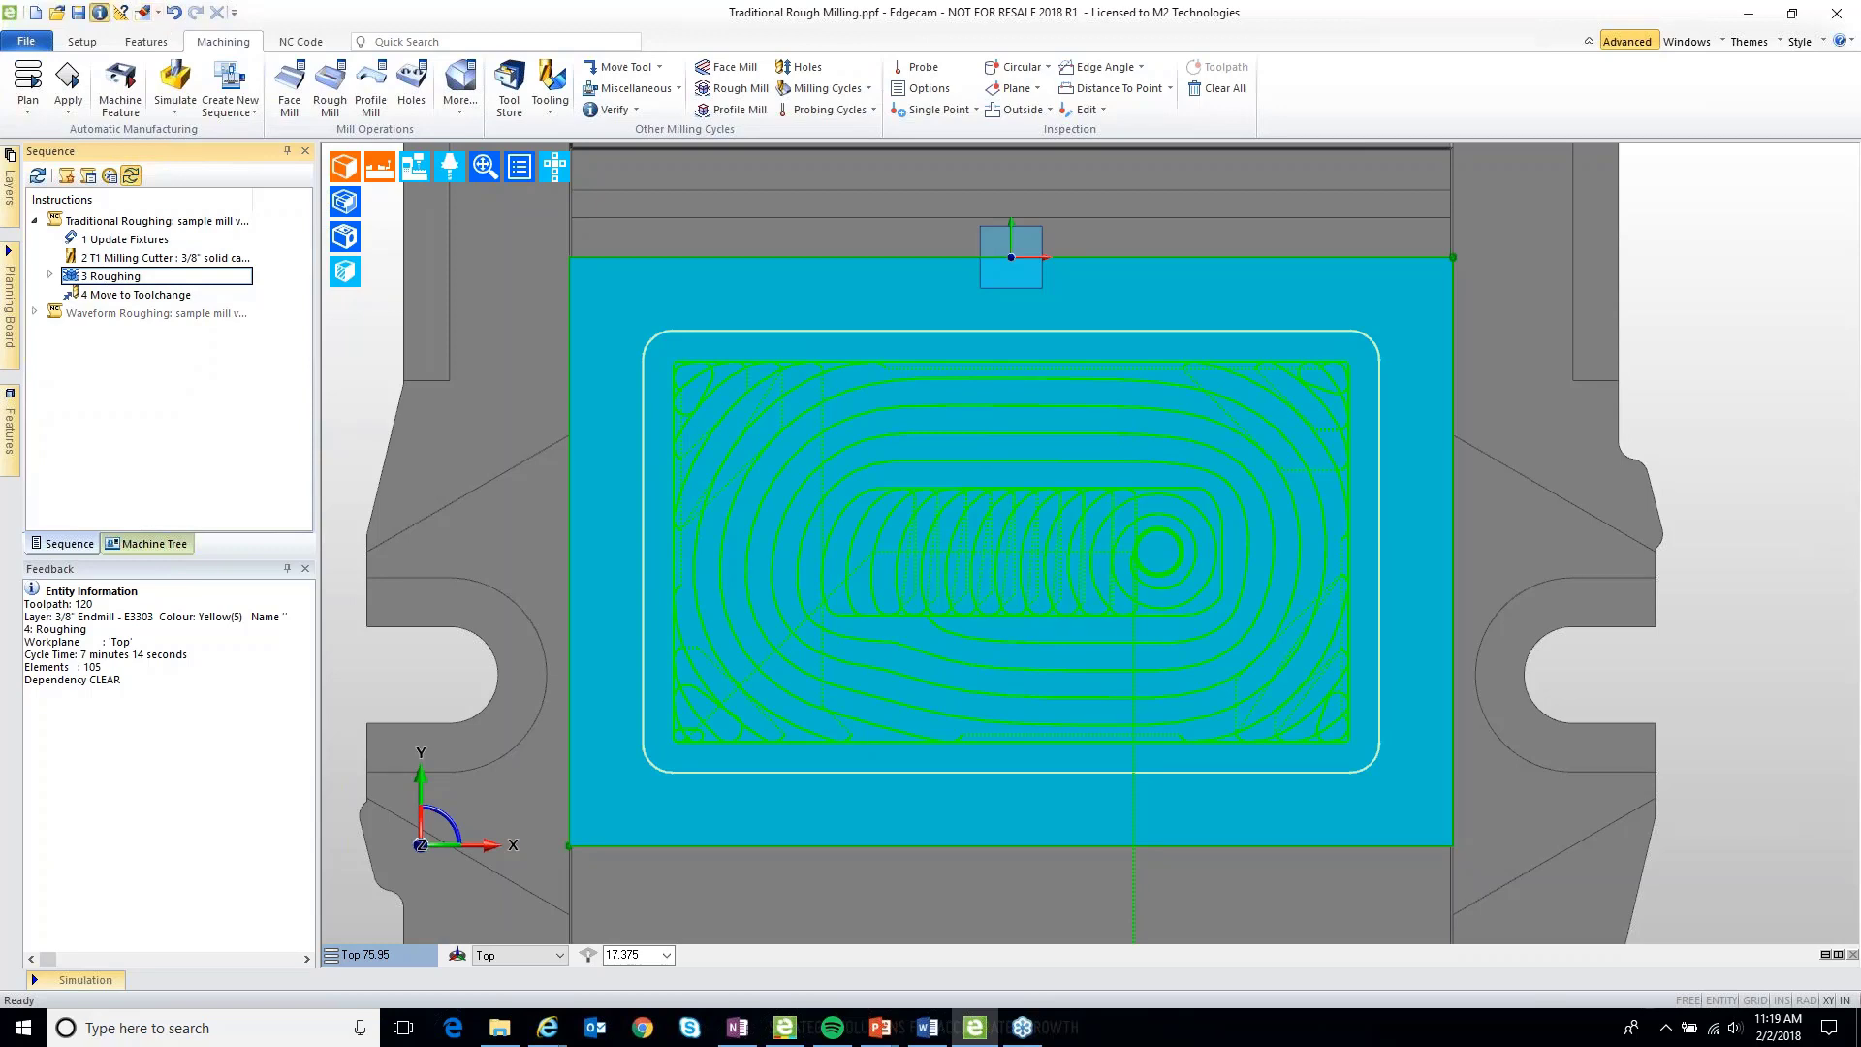
# Verify the edited roughing toolpath and compare its cycle time and element count with those of the concentric version.
pyautogui.click(98, 13)
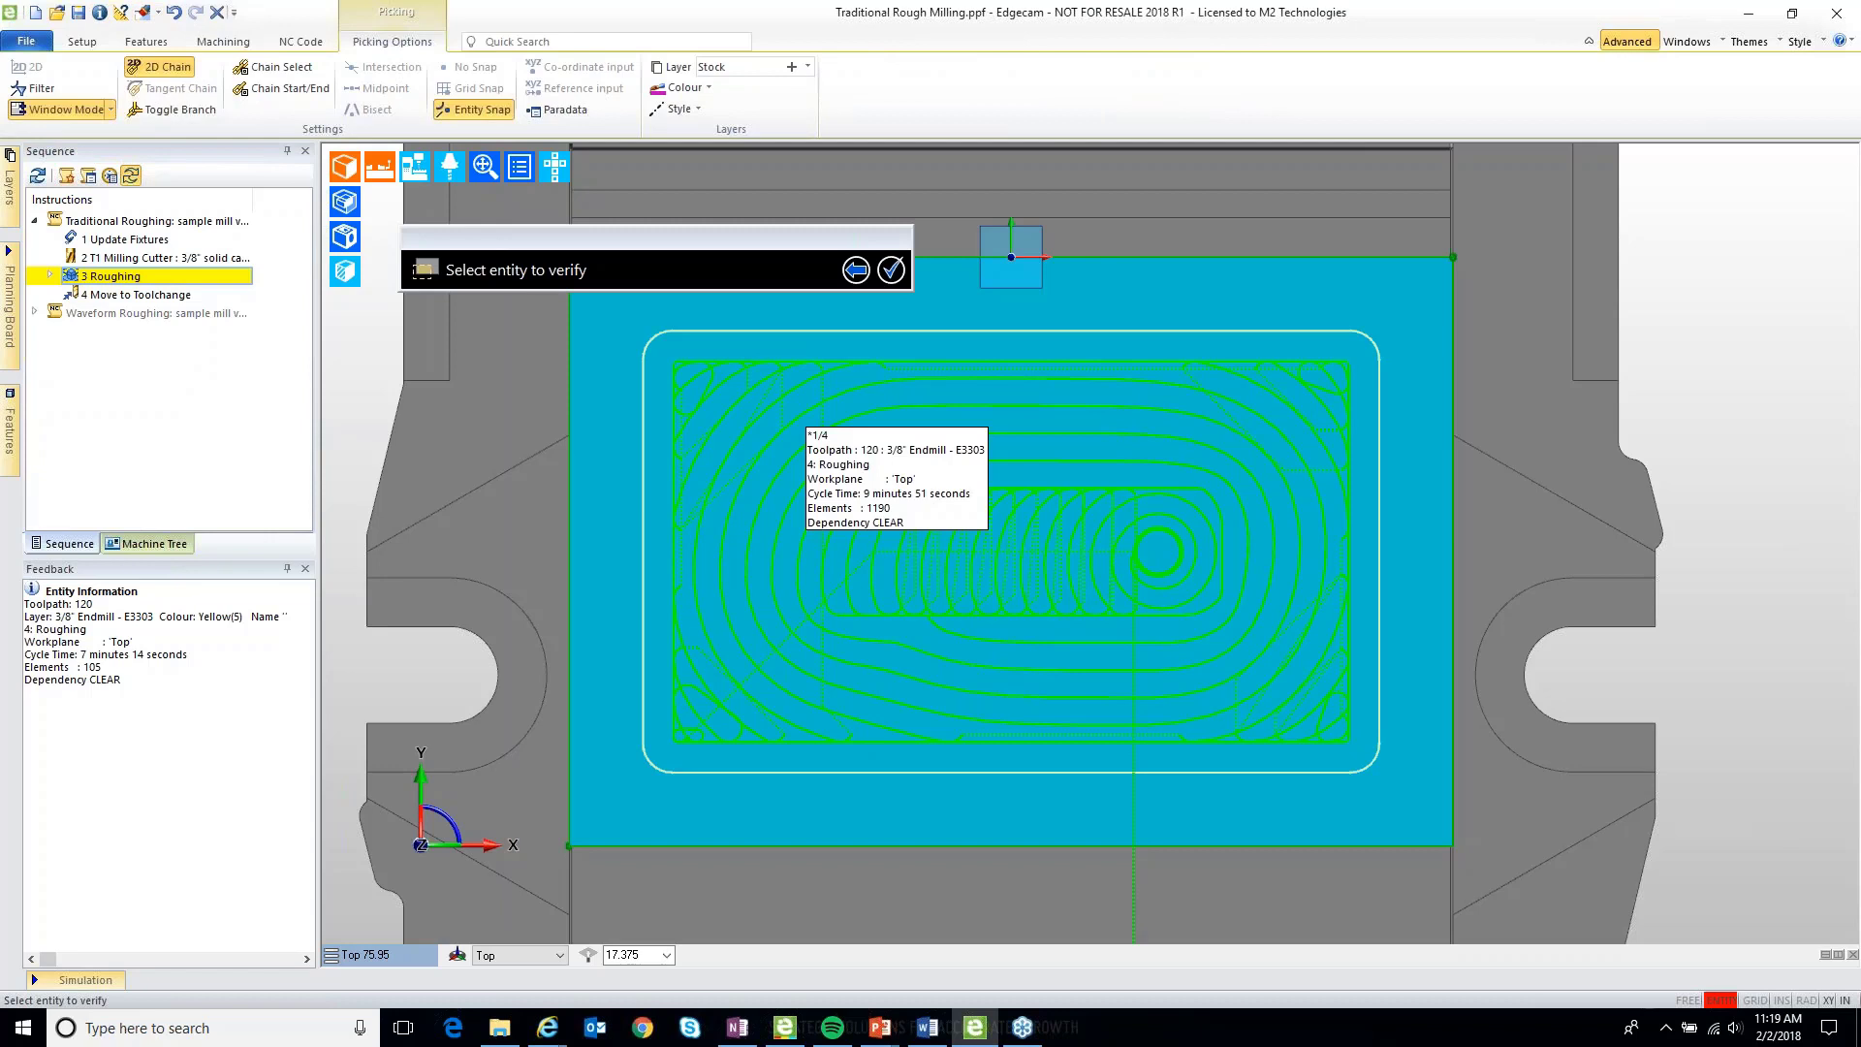
pyautogui.click(685, 740)
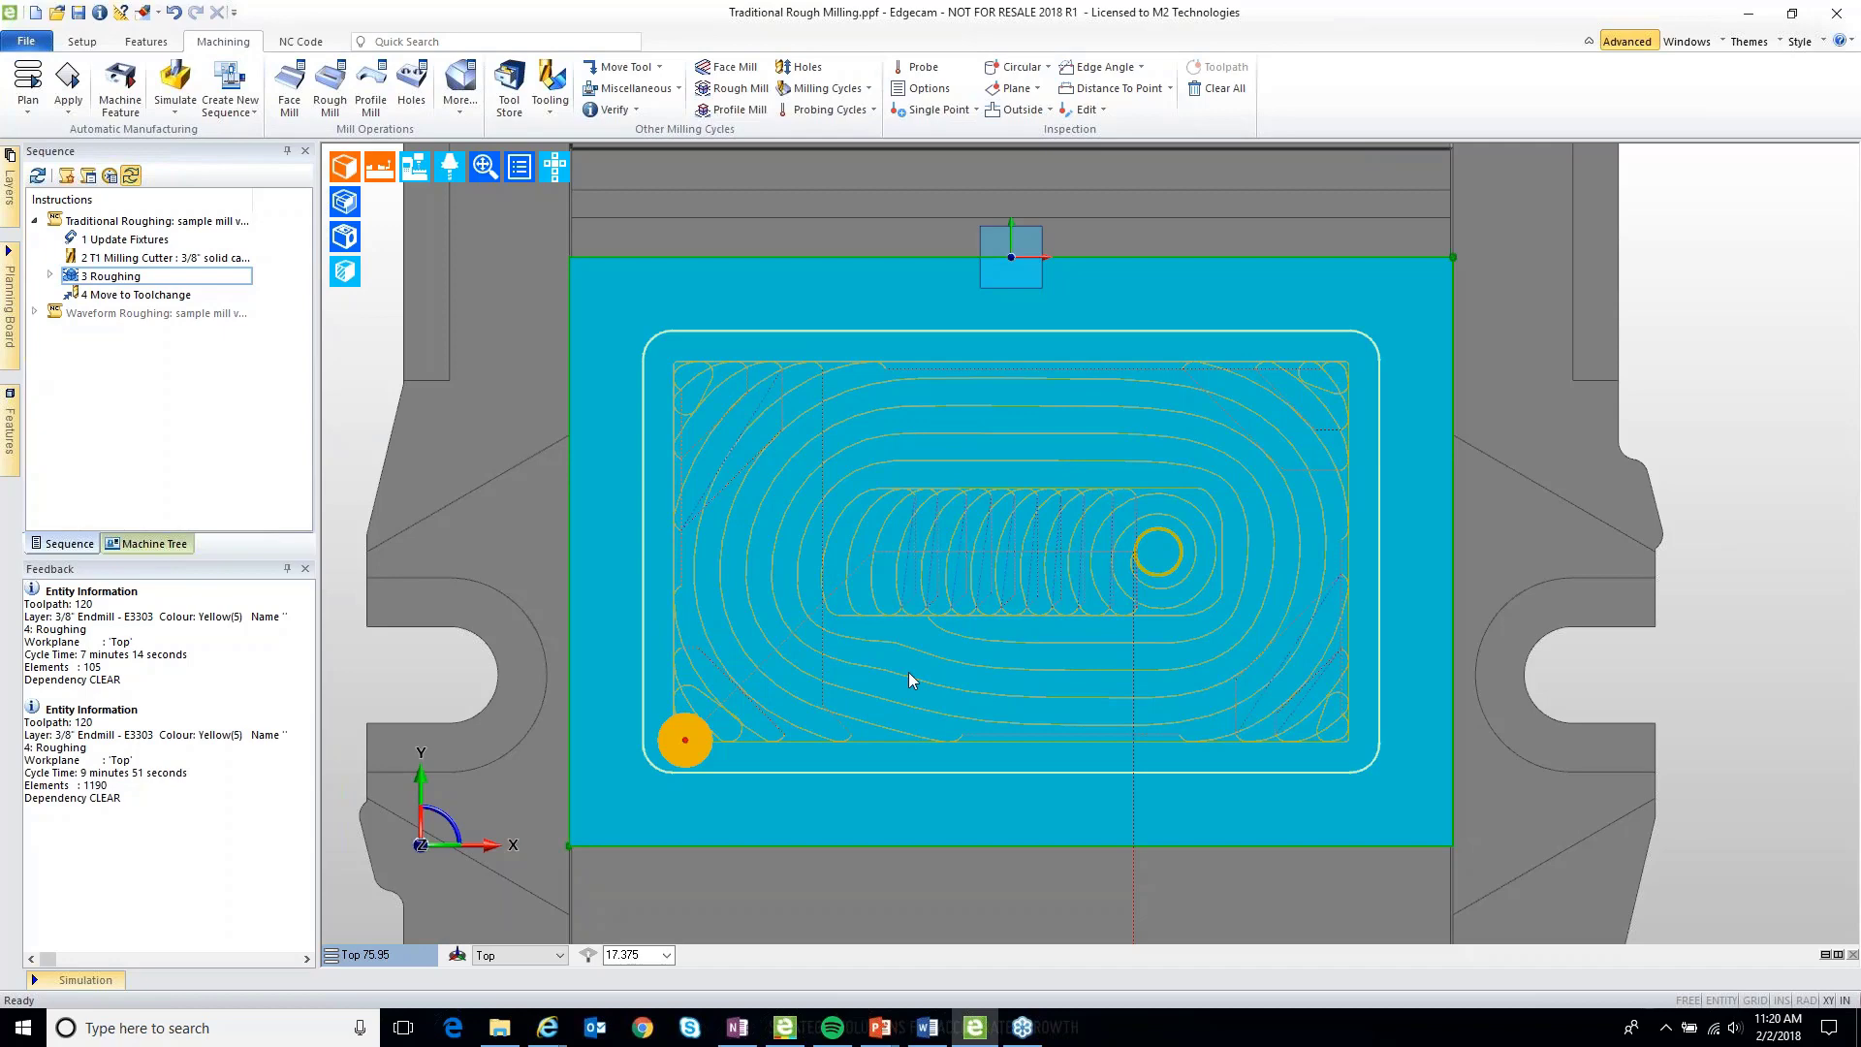
pyautogui.moveTo(909, 672); pyautogui.dragTo(83, 786, button='middle')
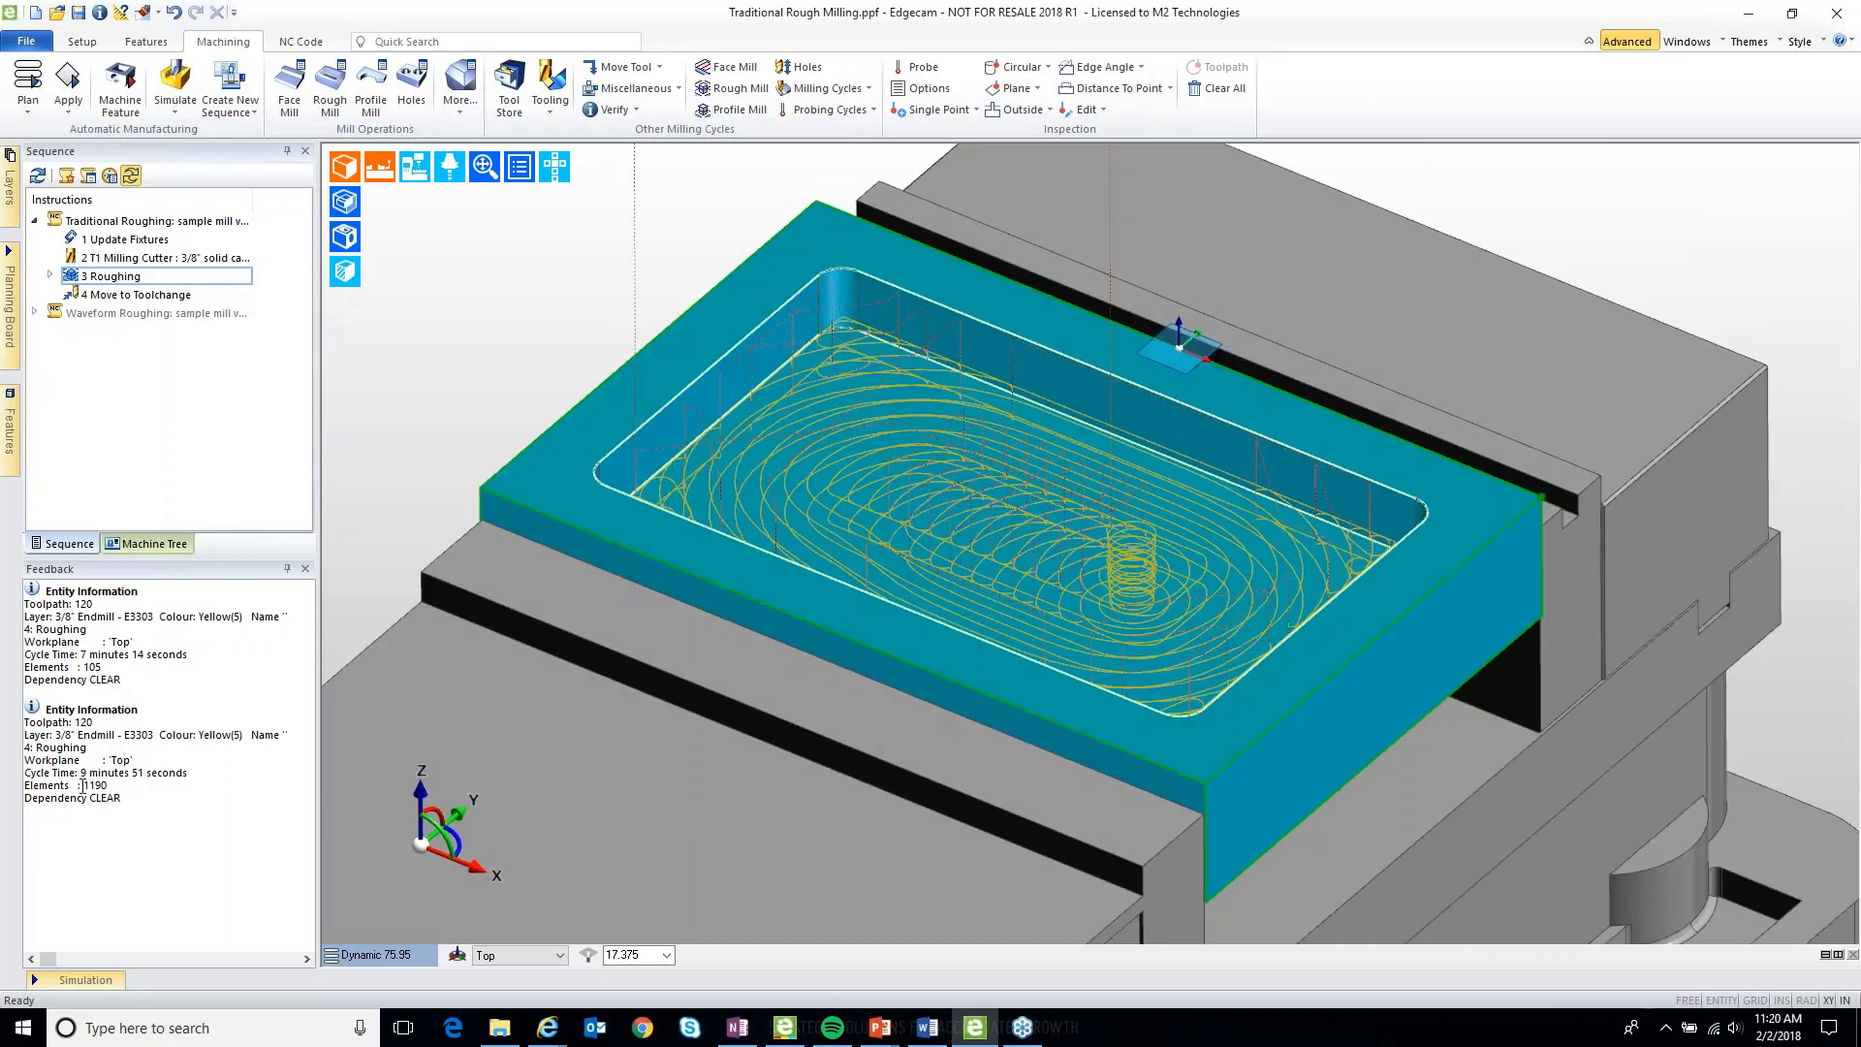
pyautogui.moveTo(84, 785); pyautogui.dragTo(108, 785)
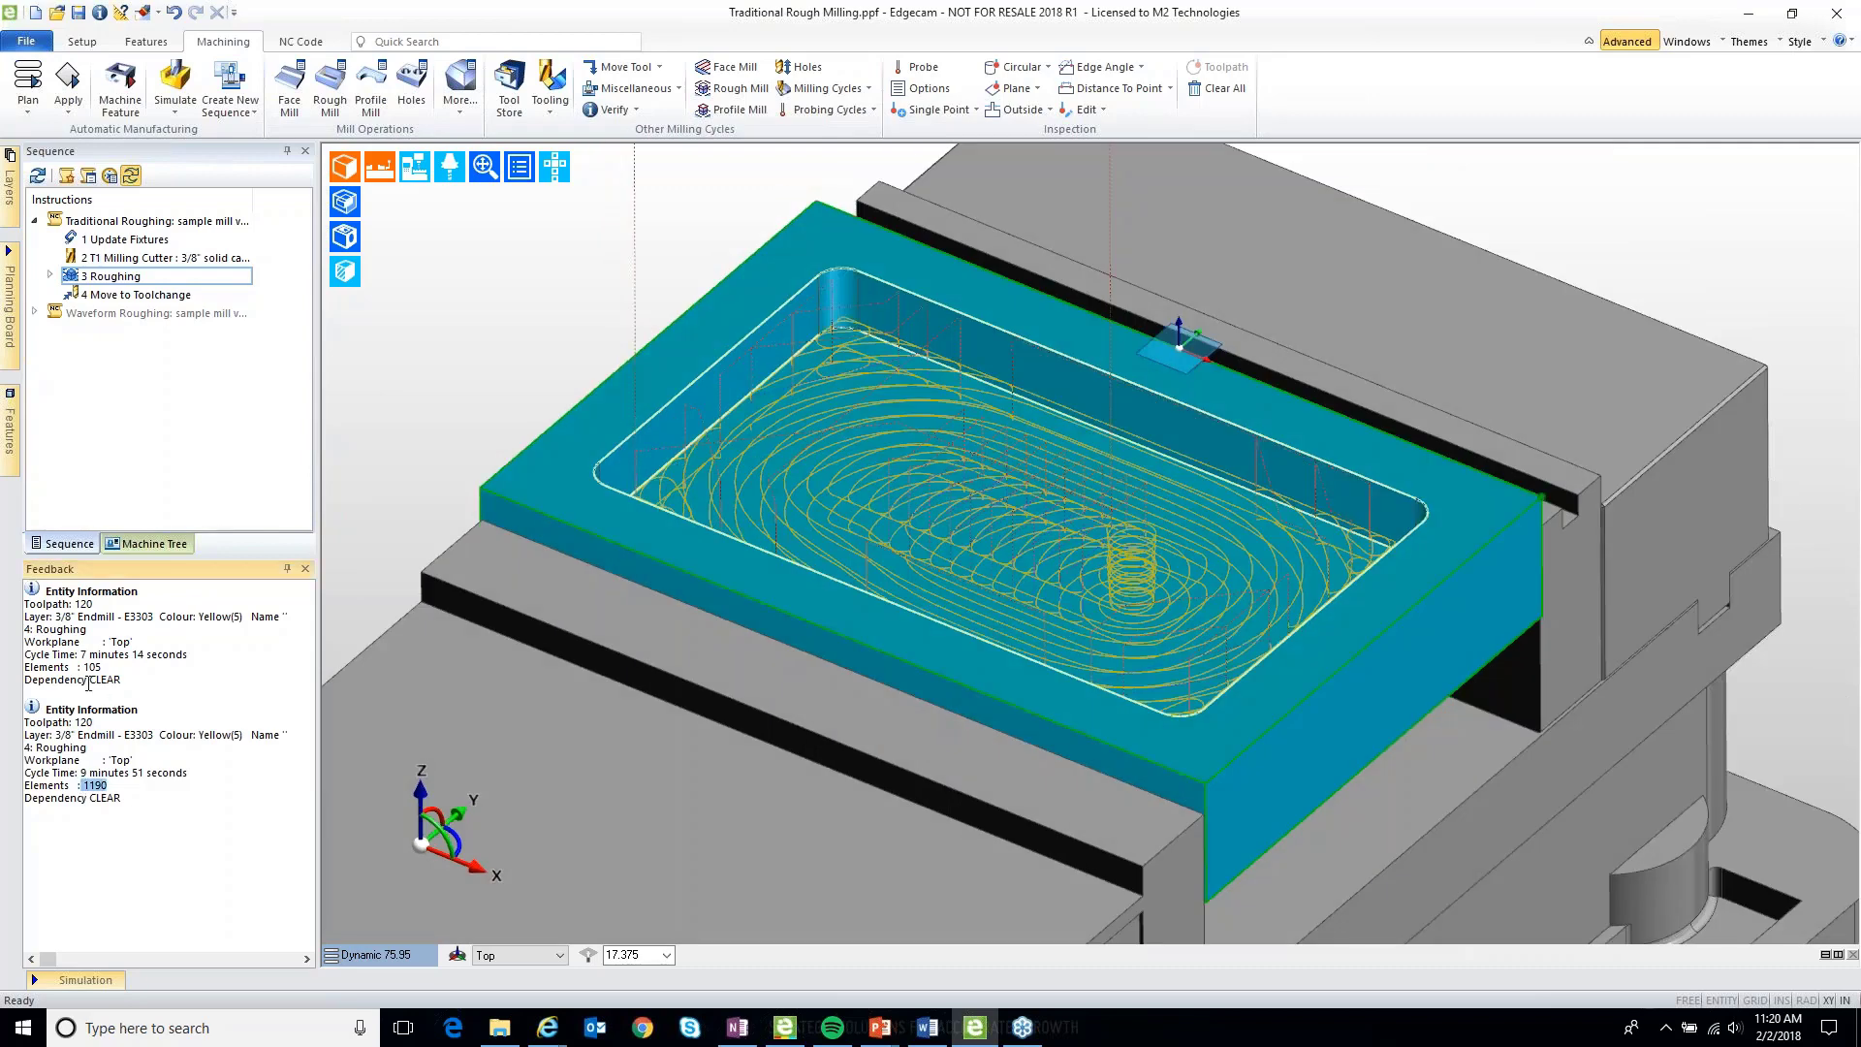
pyautogui.moveTo(76, 667); pyautogui.dragTo(101, 667)
# Set the Roughing operation's stepover to 20% and its depth cut increment to 0.7, and regenerate the toolpath.
pyautogui.doubleClick(104, 277)
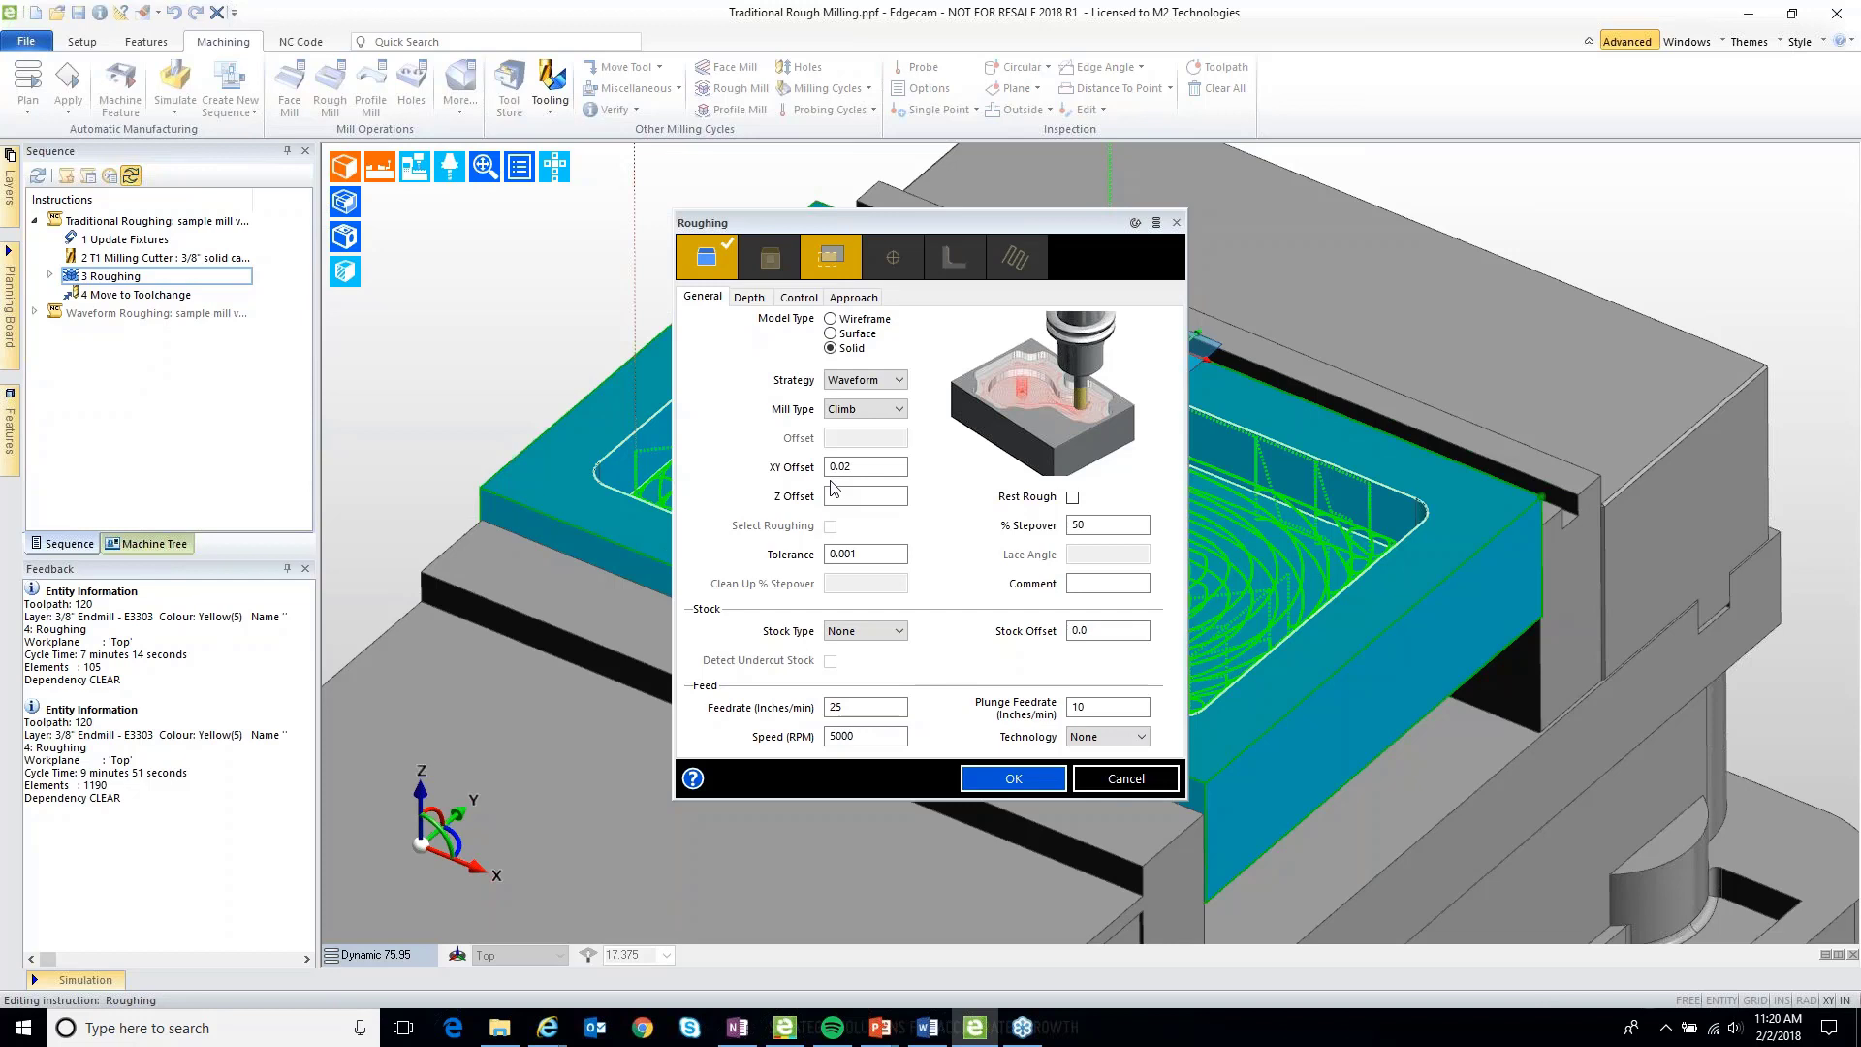
pyautogui.click(1005, 533)
pyautogui.write('2')
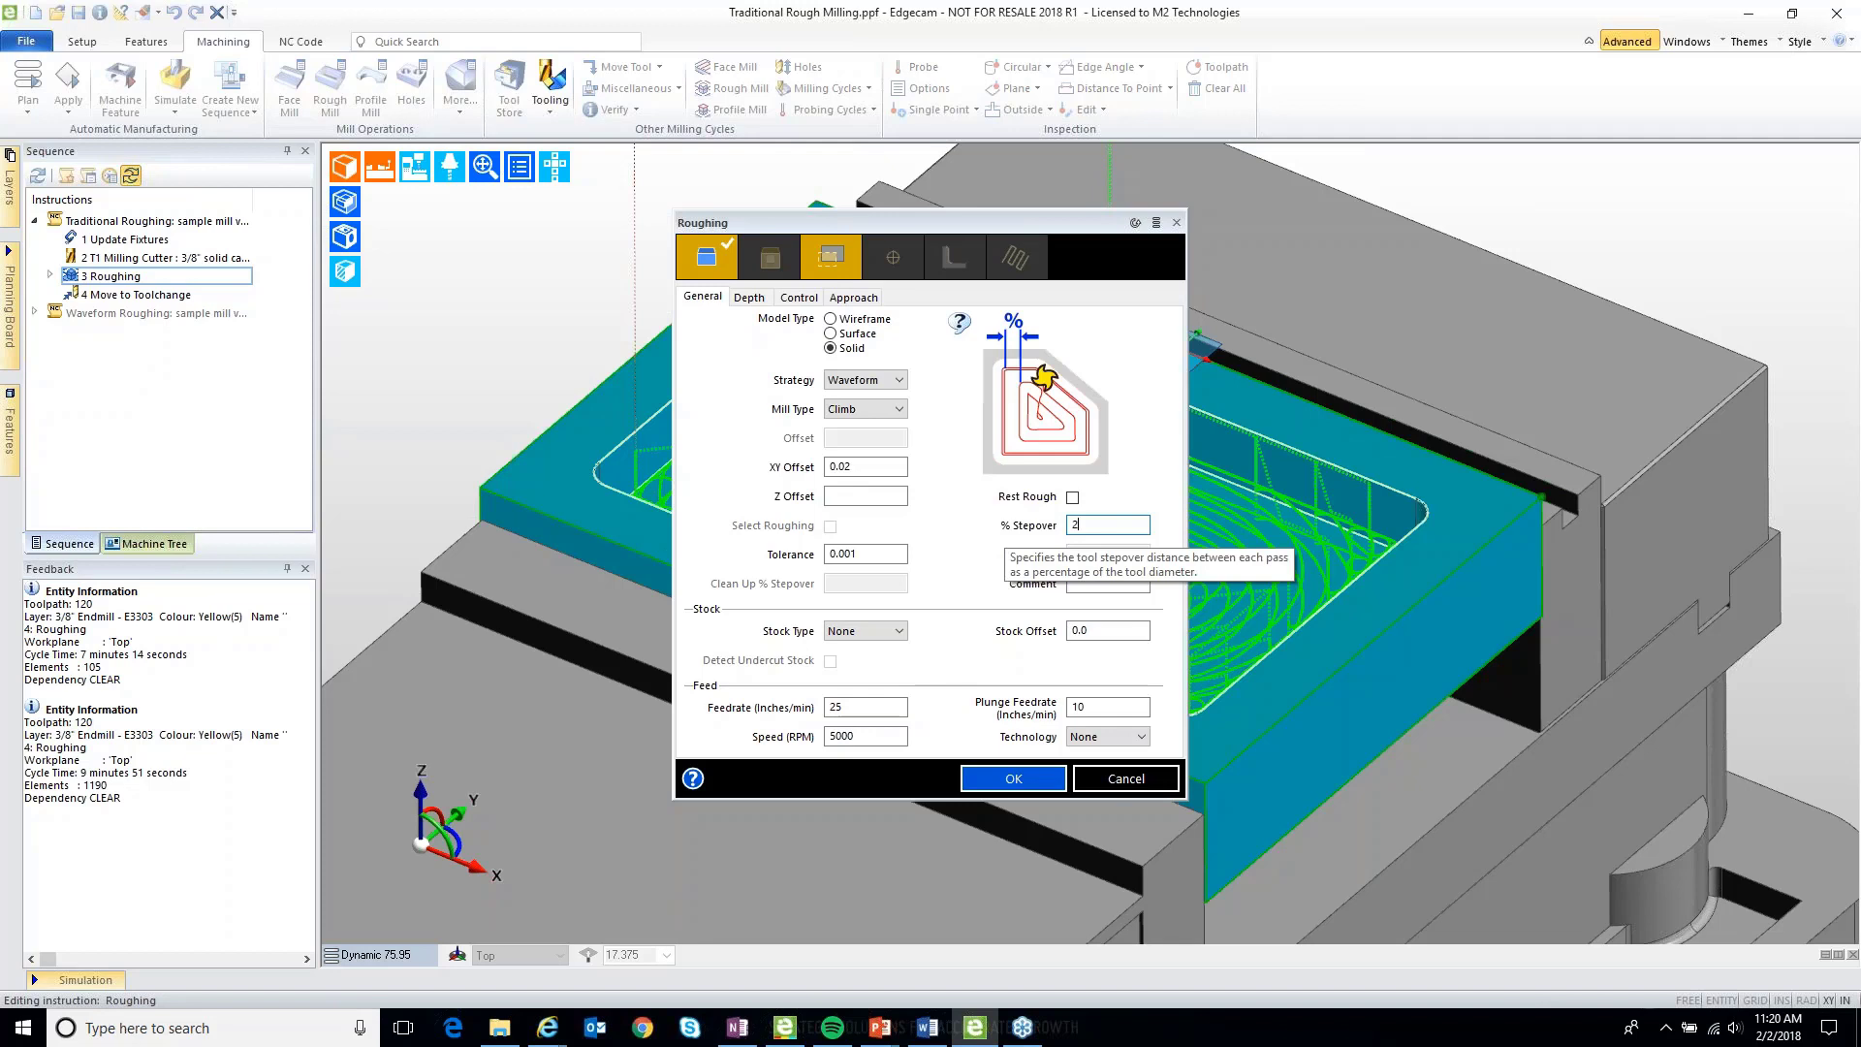
pyautogui.write('0')
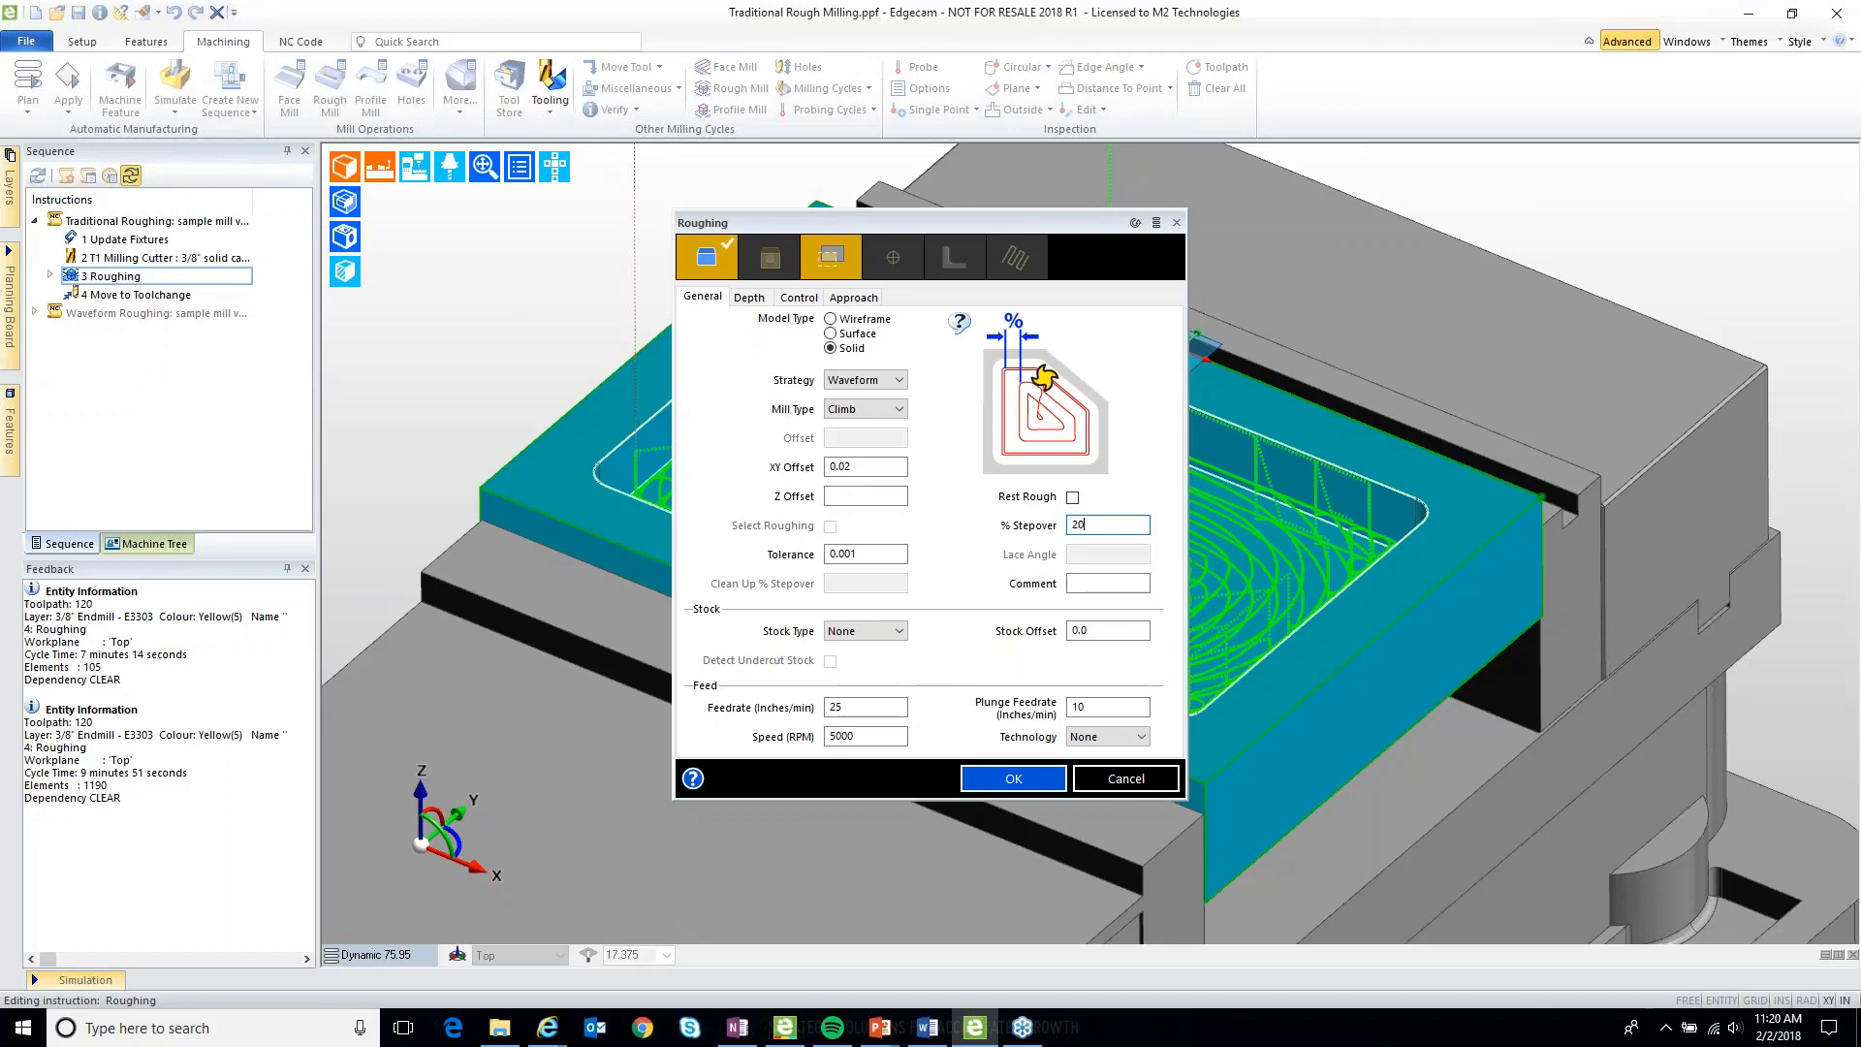
pyautogui.click(1107, 736)
pyautogui.click(1089, 766)
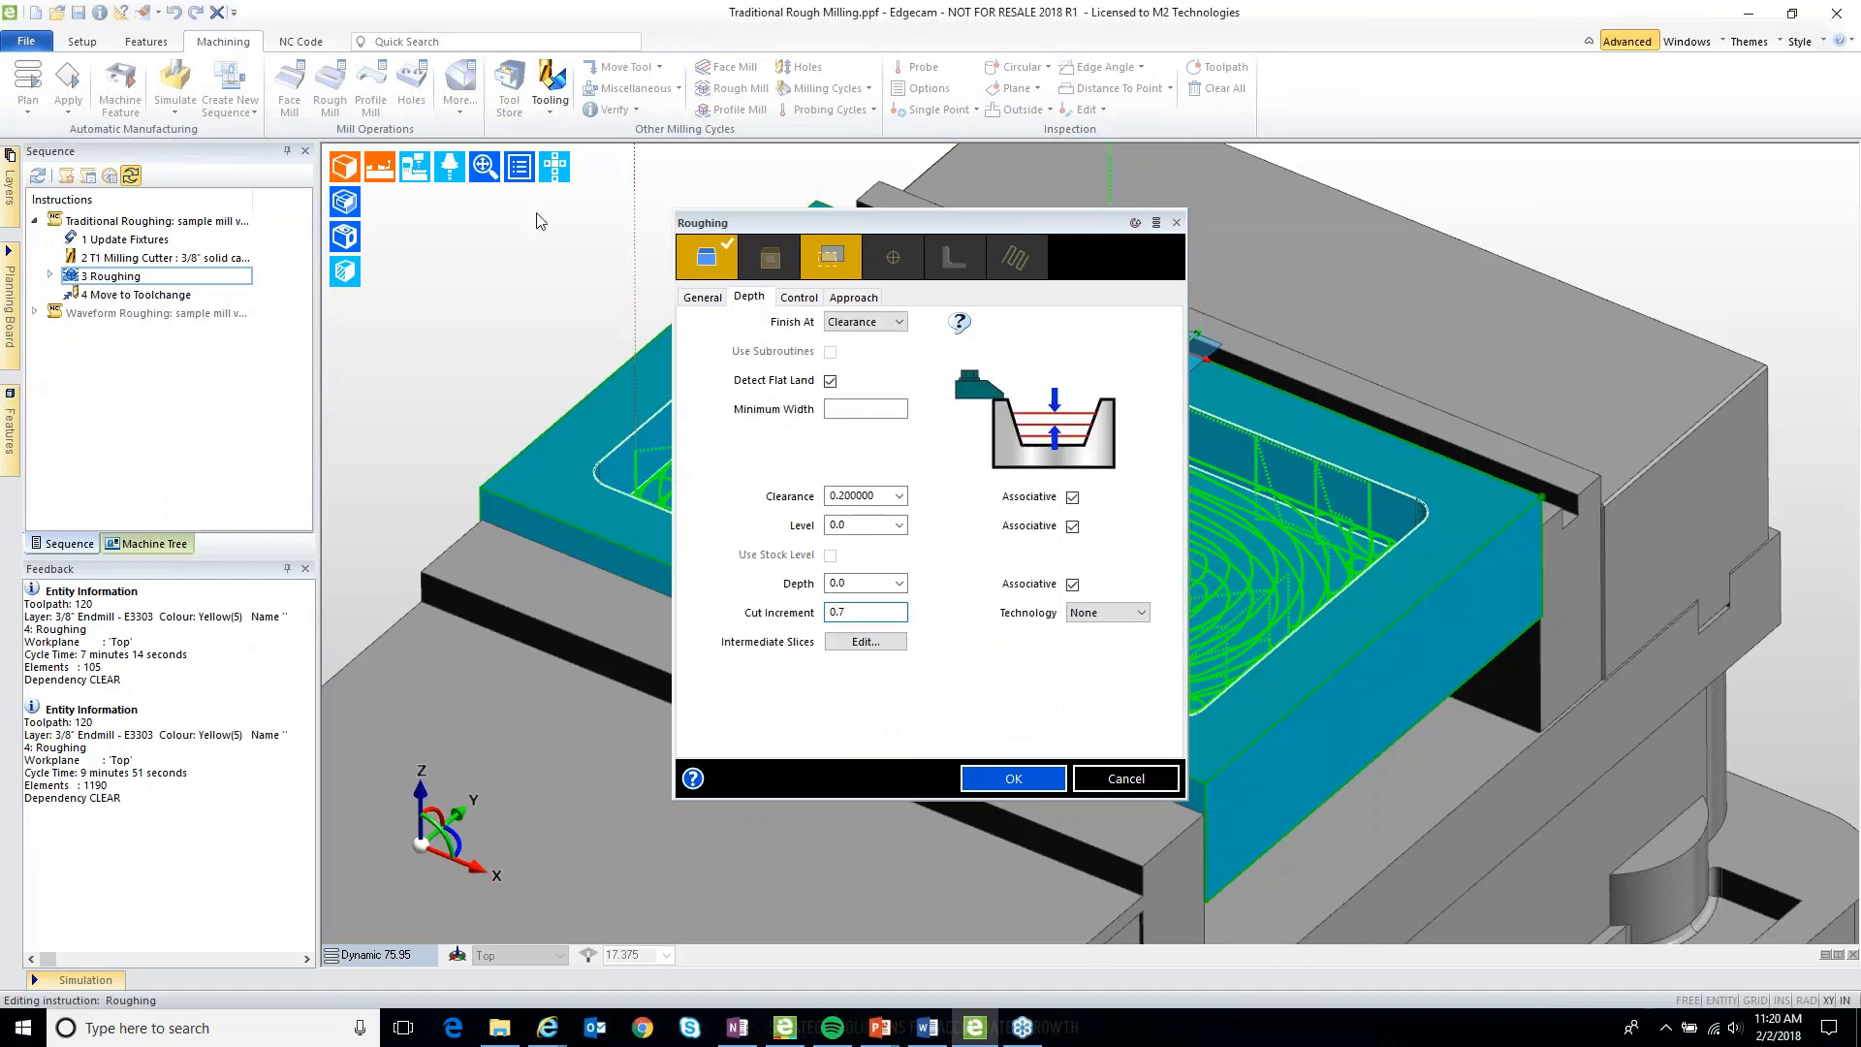
pyautogui.press('Return')
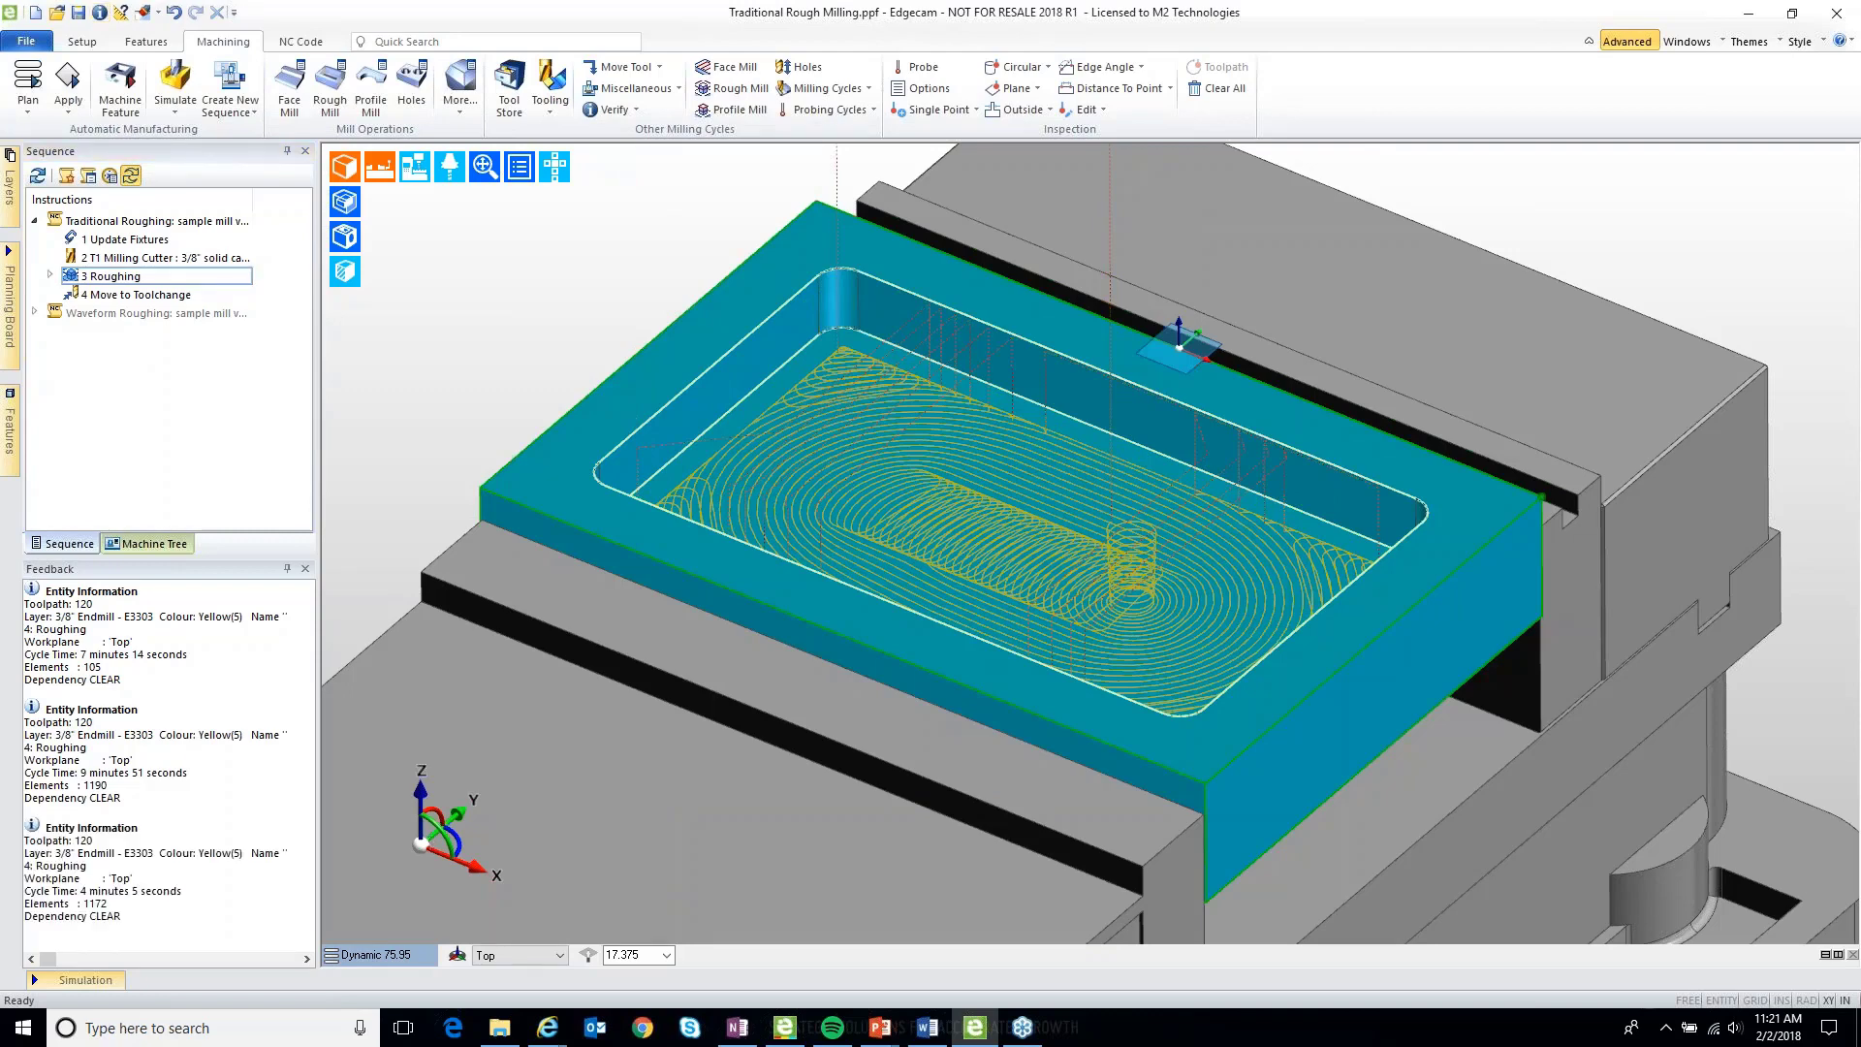
# Check the cycle time of the updated Waveform toolpath and examine its looping passes in the pocket up close.
pyautogui.moveTo(110, 903)
pyautogui.mouseDown()
pyautogui.moveTo(183, 891)
pyautogui.moveTo(81, 891)
pyautogui.mouseUp()
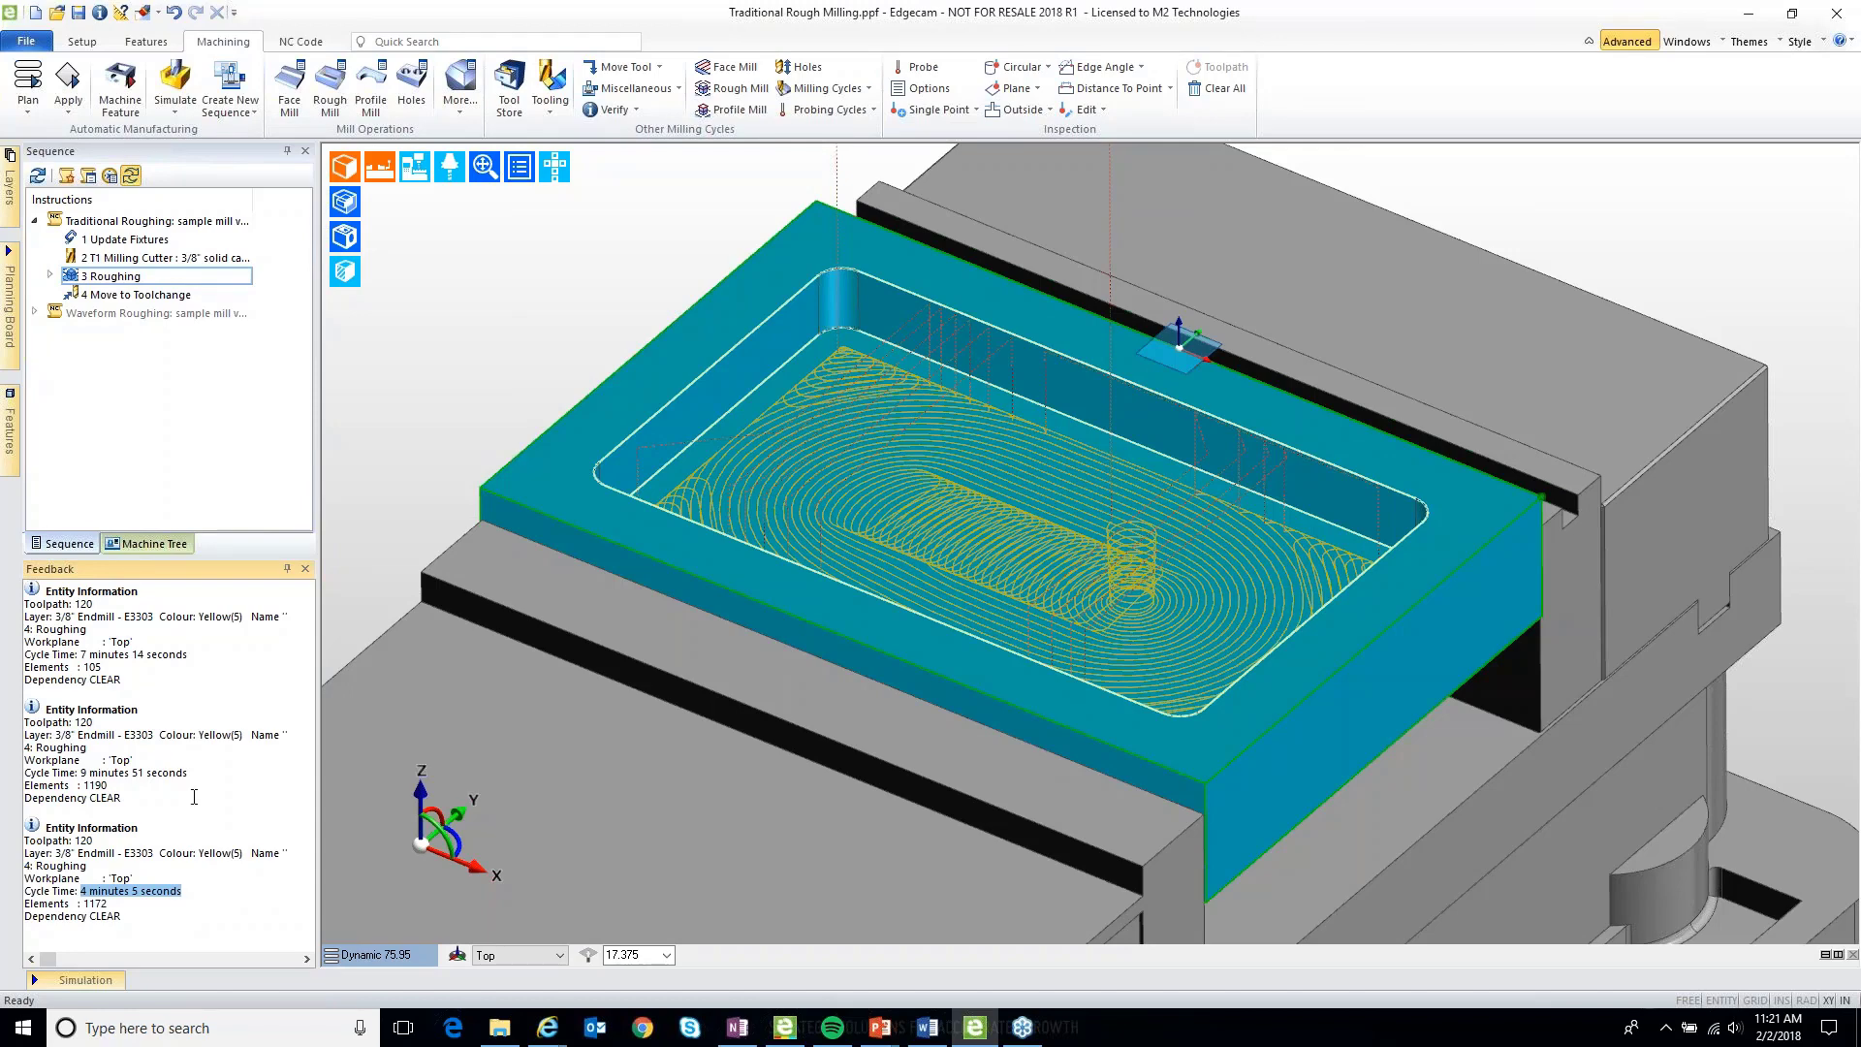
pyautogui.scroll(5, 1270, 327)
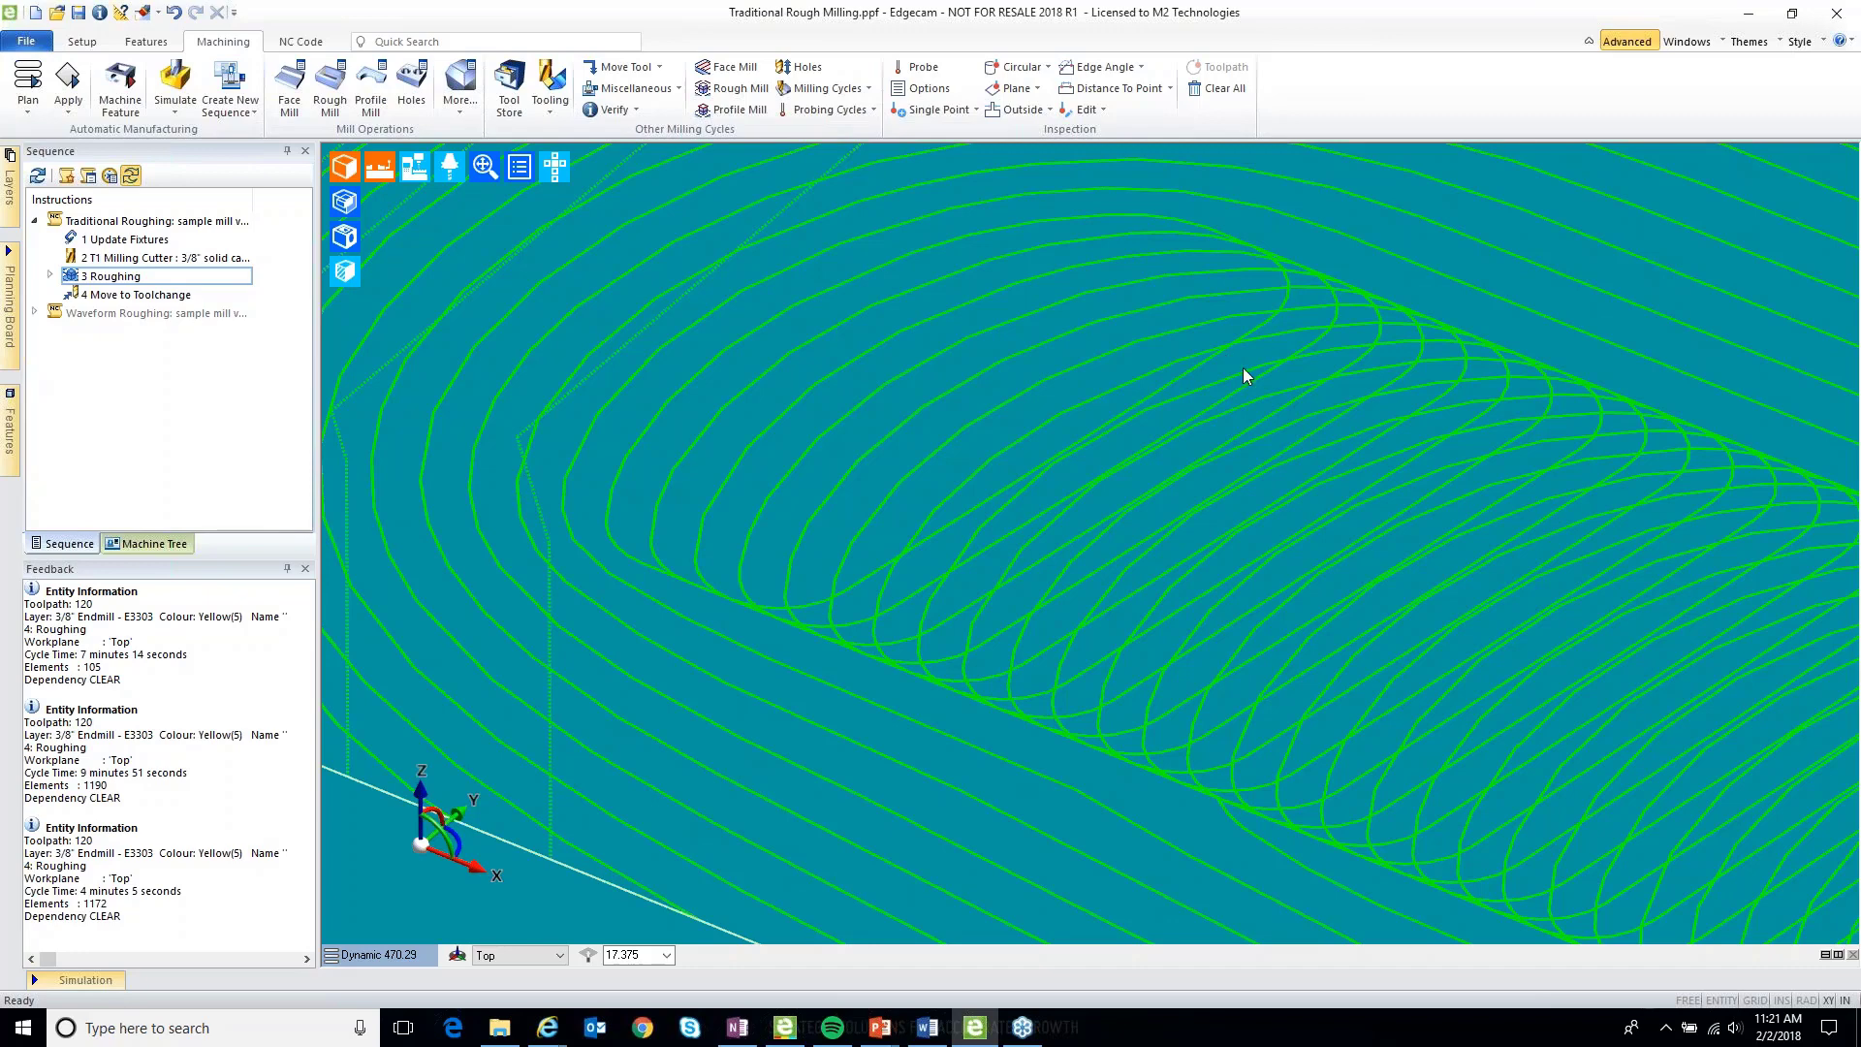
pyautogui.scroll(-5, 475, 360)
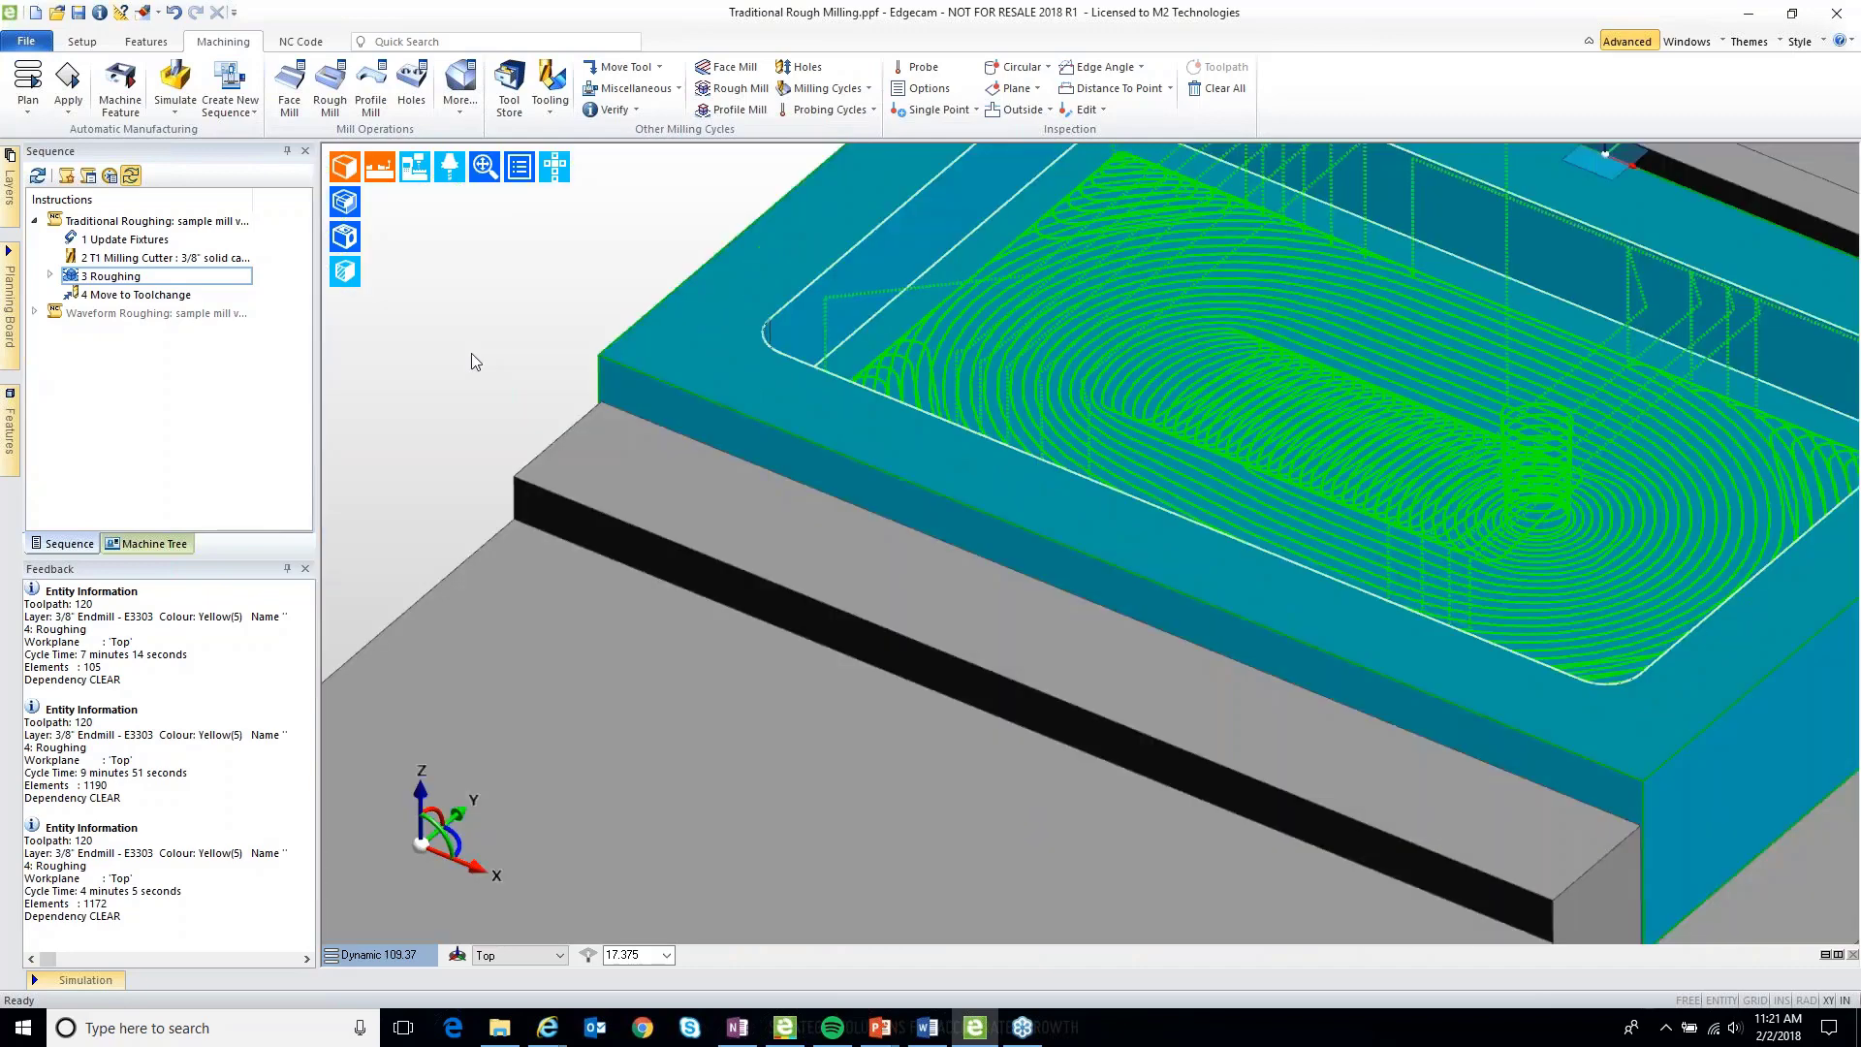
# Enable High Feed On Back Passes for the Roughing operation, set the back pass retract to 0.005, and regenerate the toolpath.
pyautogui.click(134, 280)
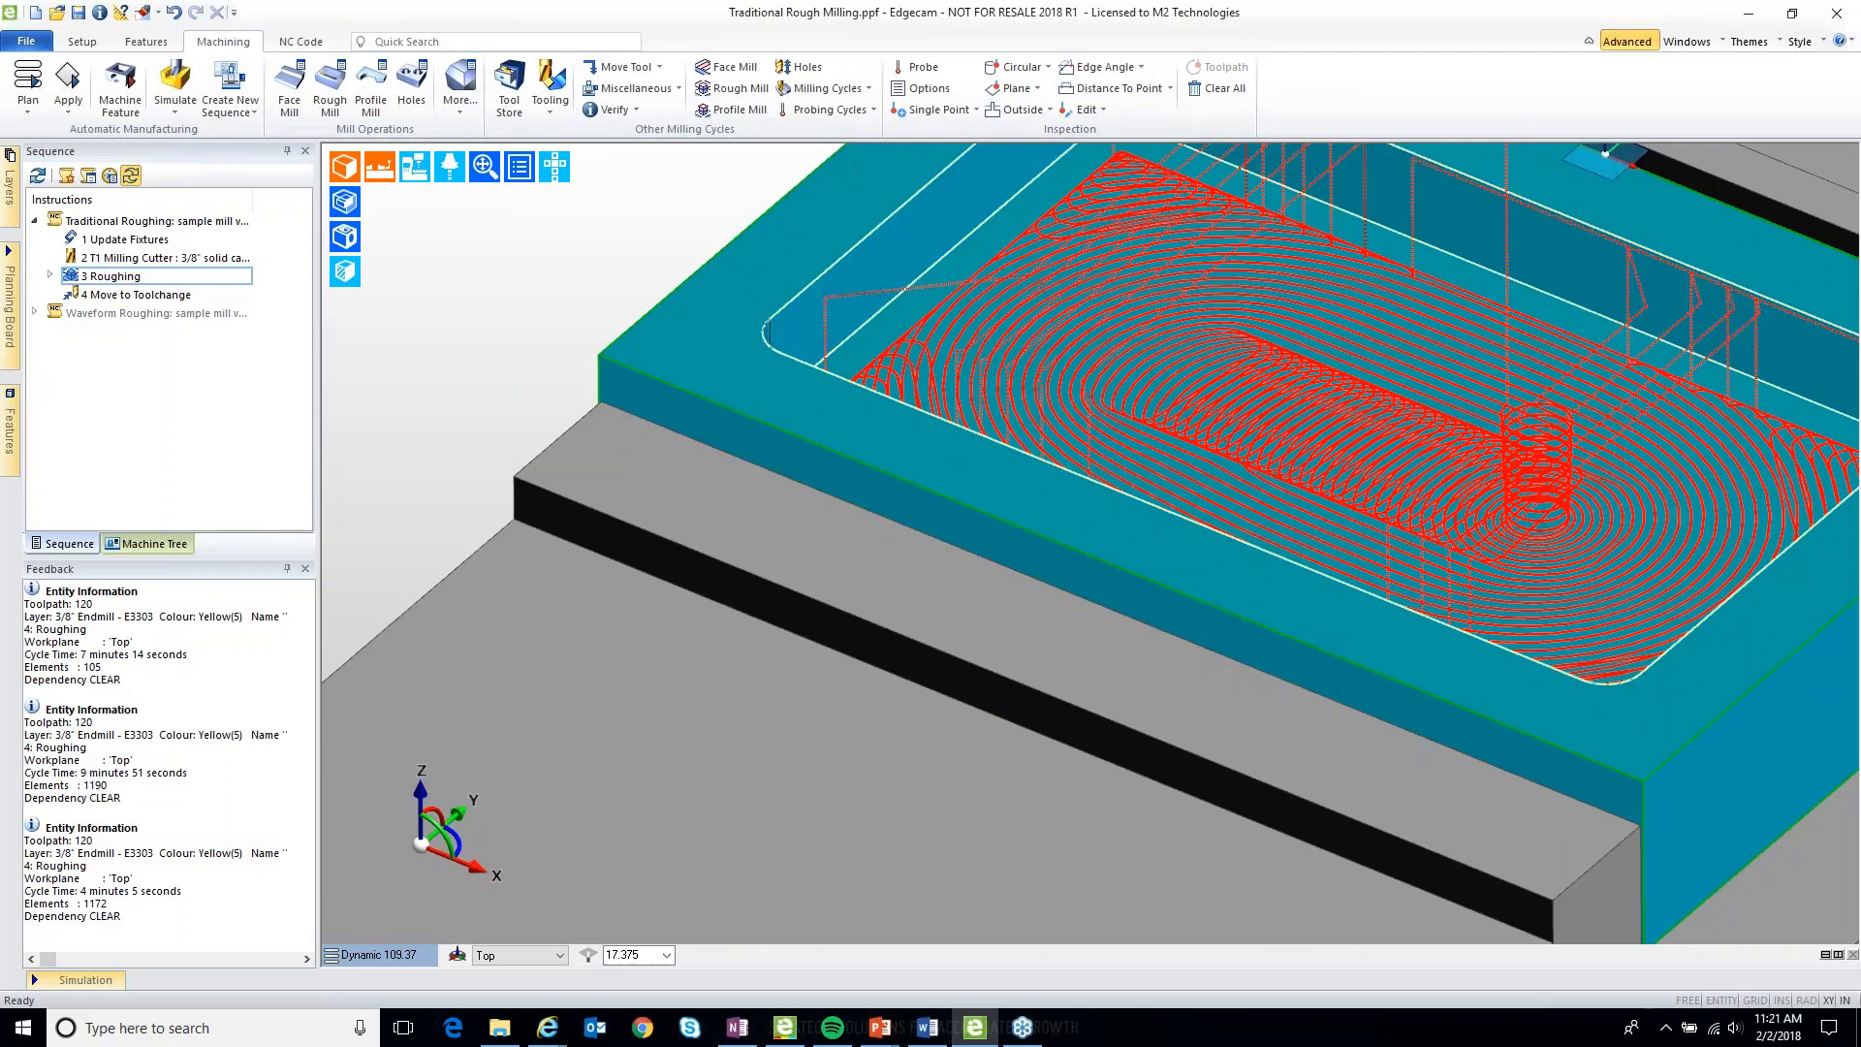
pyautogui.doubleClick(133, 276)
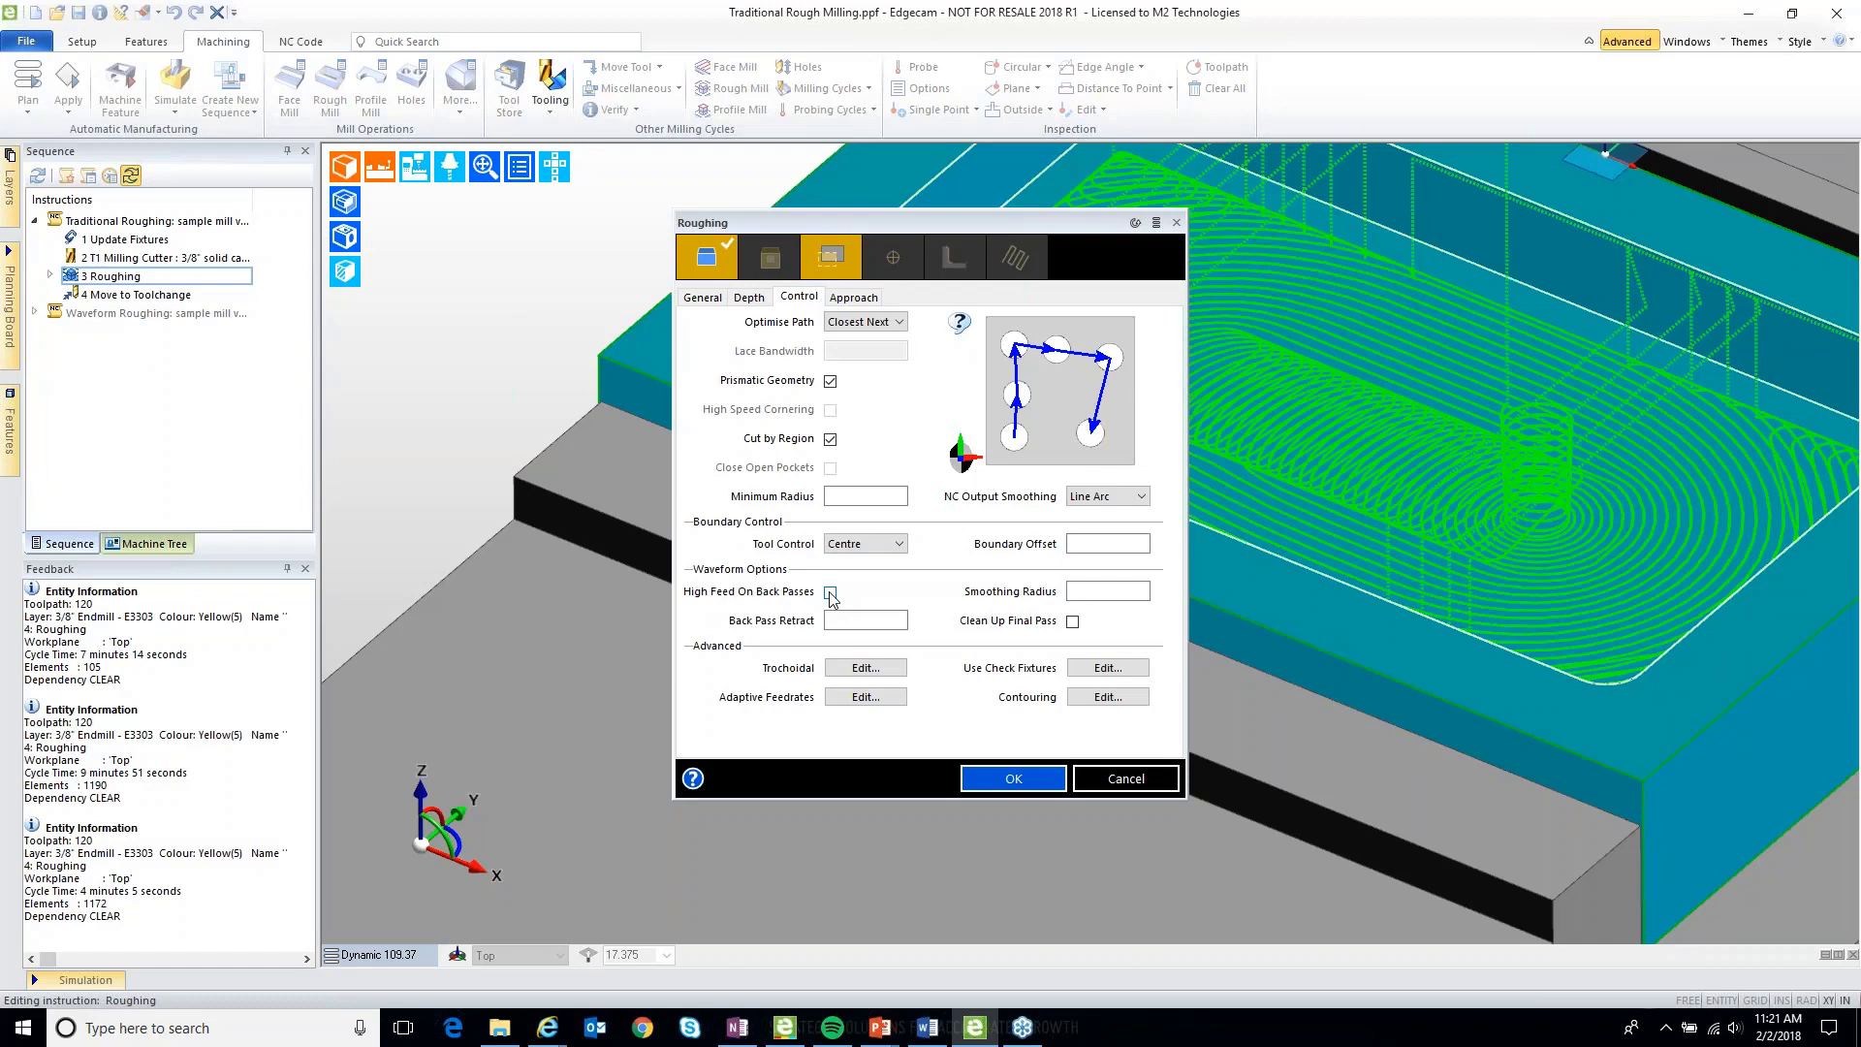
pyautogui.click(831, 593)
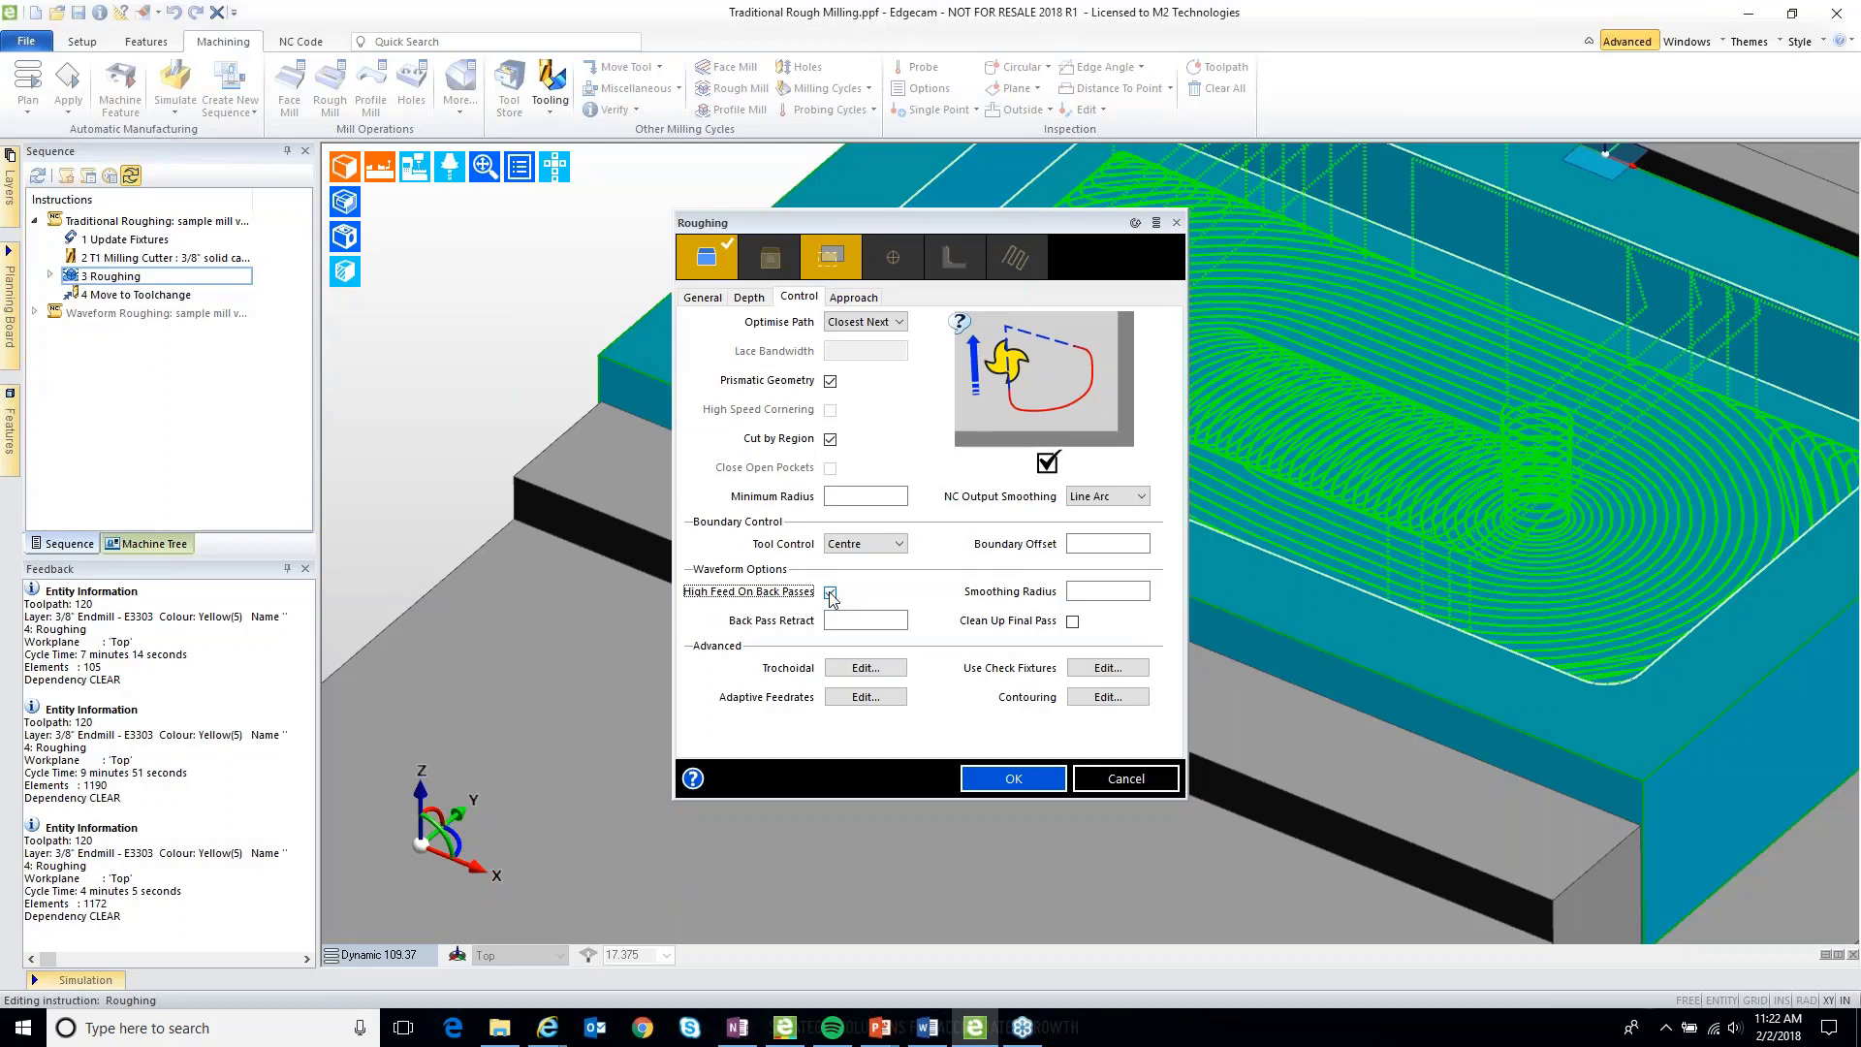
pyautogui.click(830, 620)
pyautogui.write('0.005')
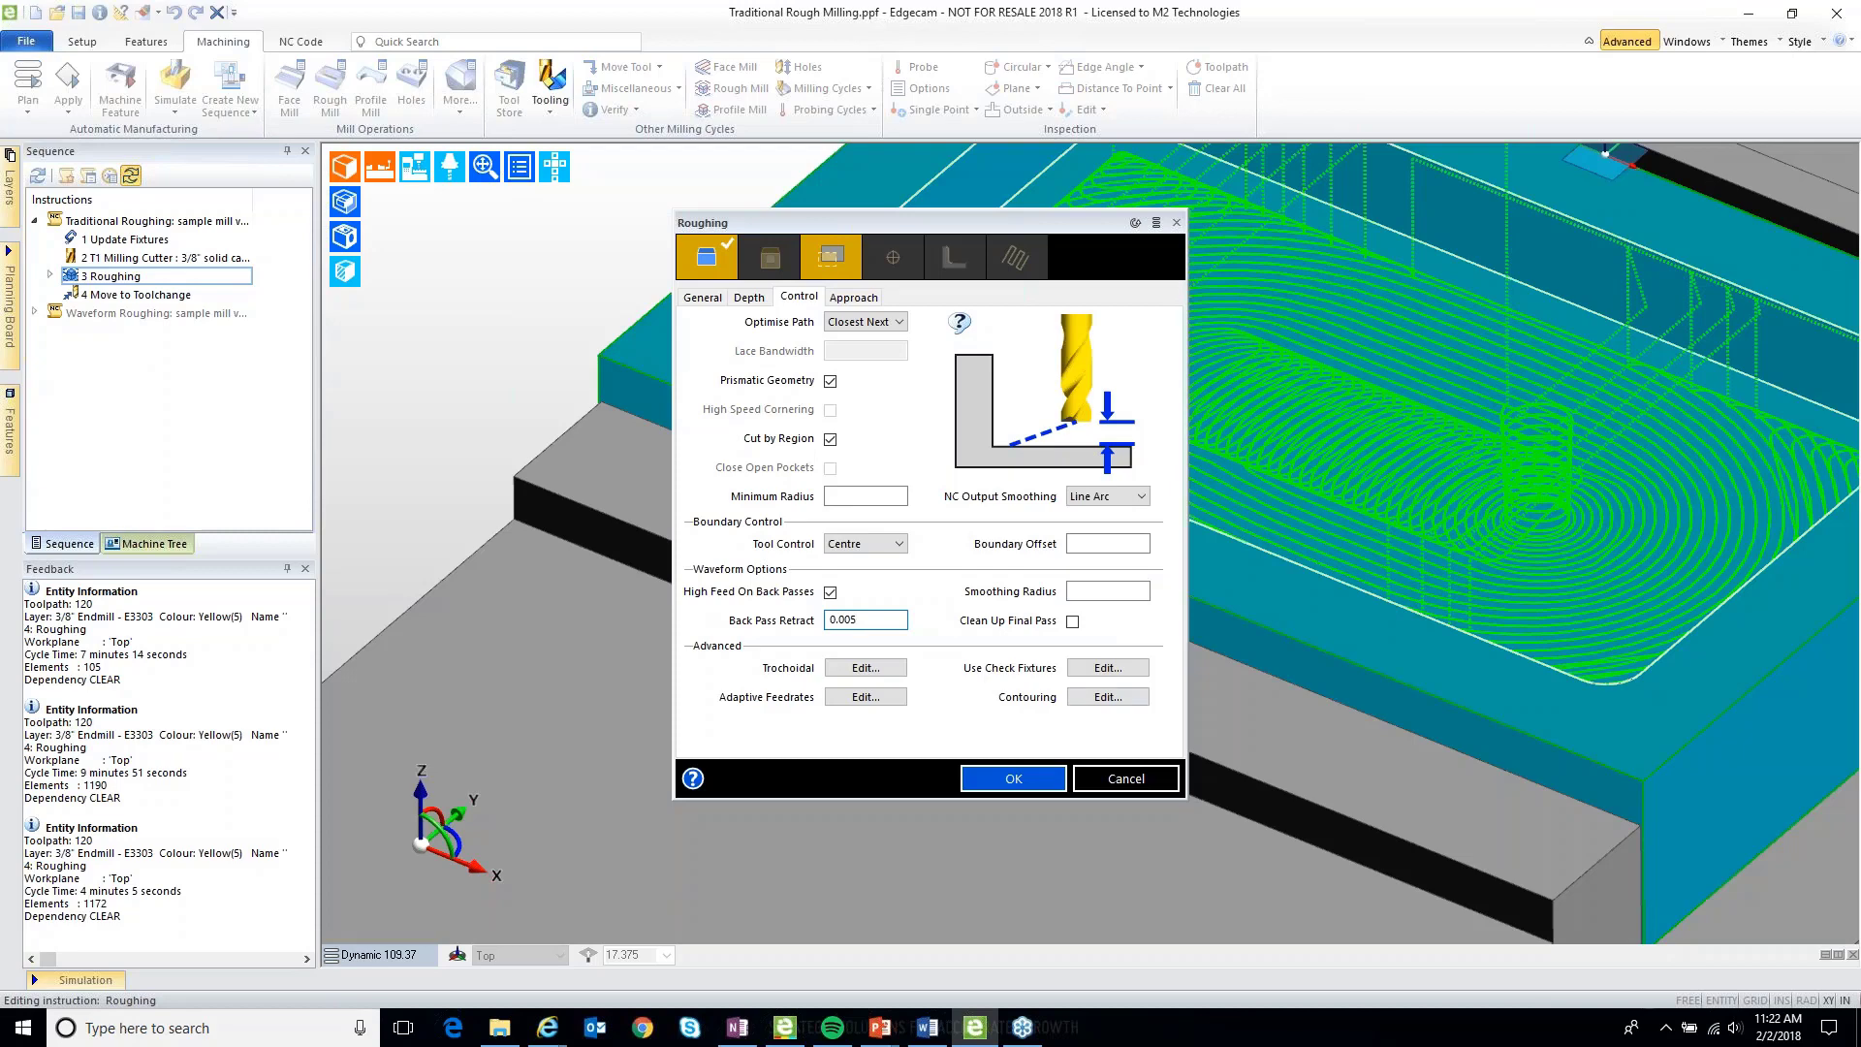
pyautogui.press('Return')
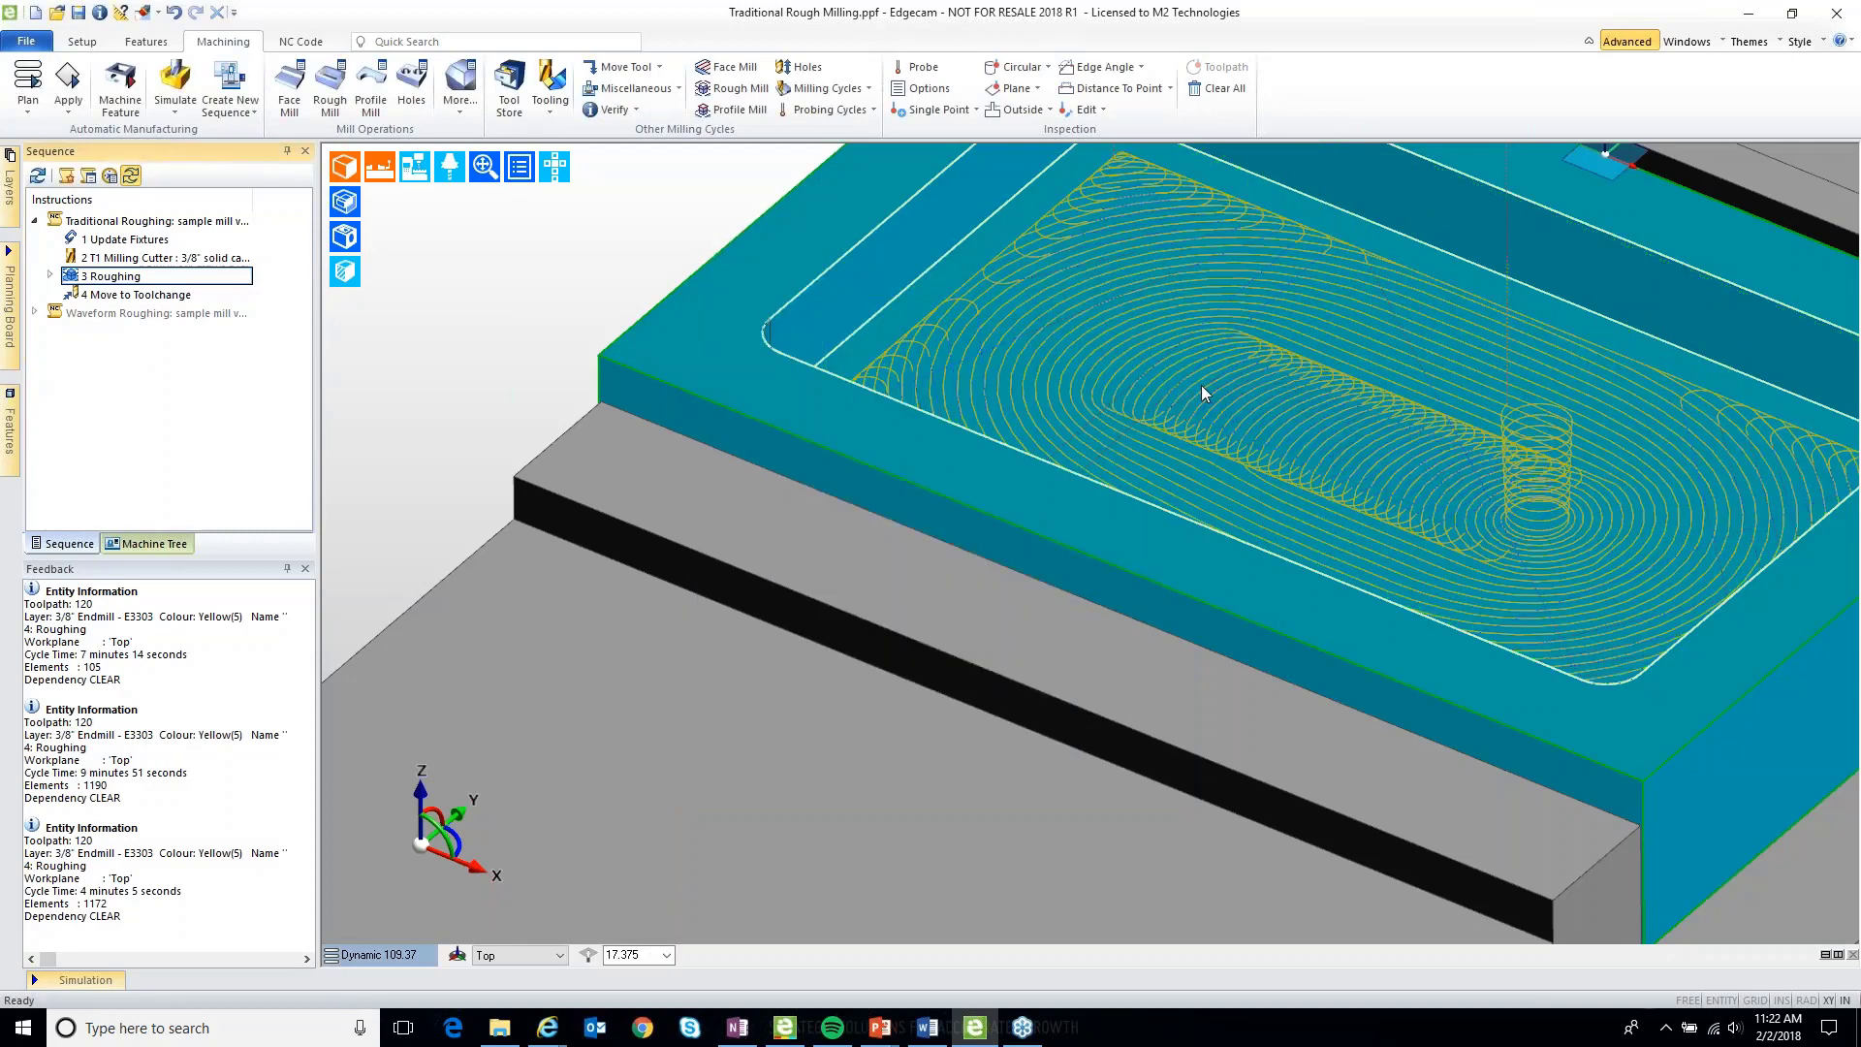
# Examine the regenerated Waveform passes up close and verify the toolpath's cycle time and element count.
pyautogui.scroll(1, 1201, 386)
pyautogui.scroll(9, 1143, 493)
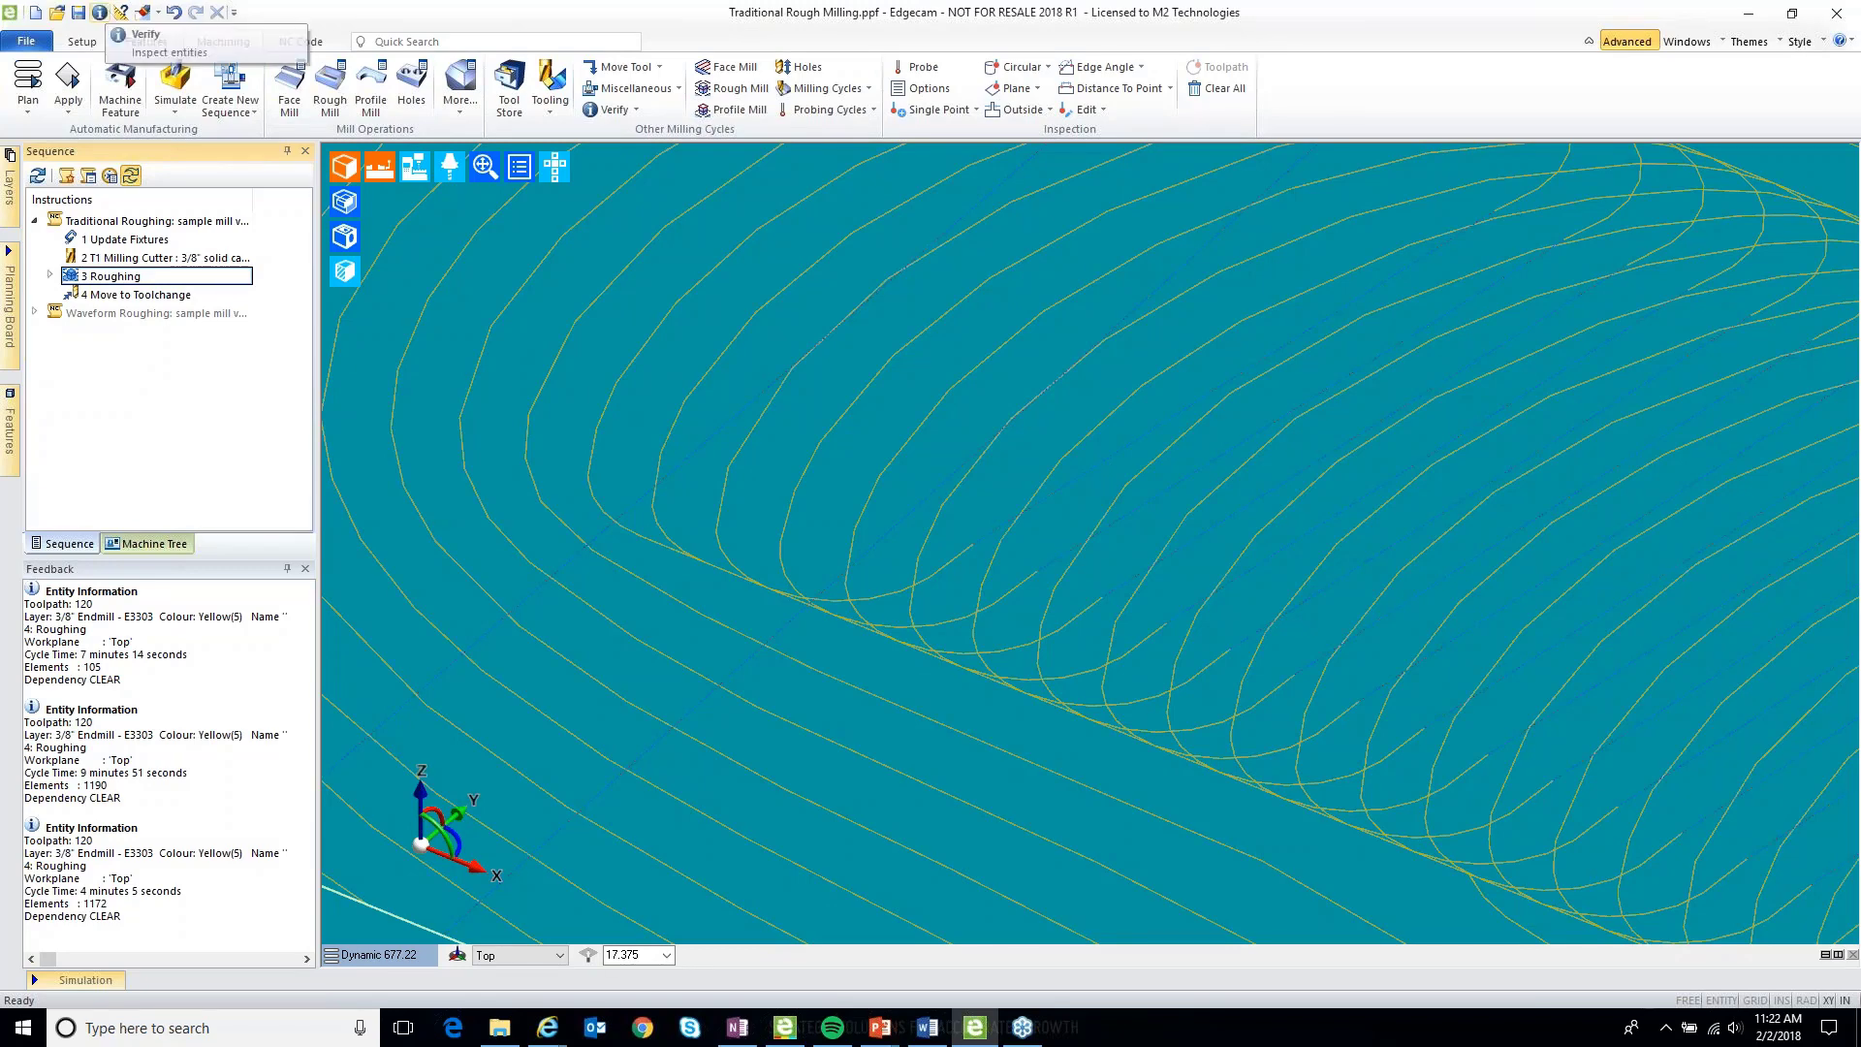
pyautogui.click(100, 13)
pyautogui.click(747, 406)
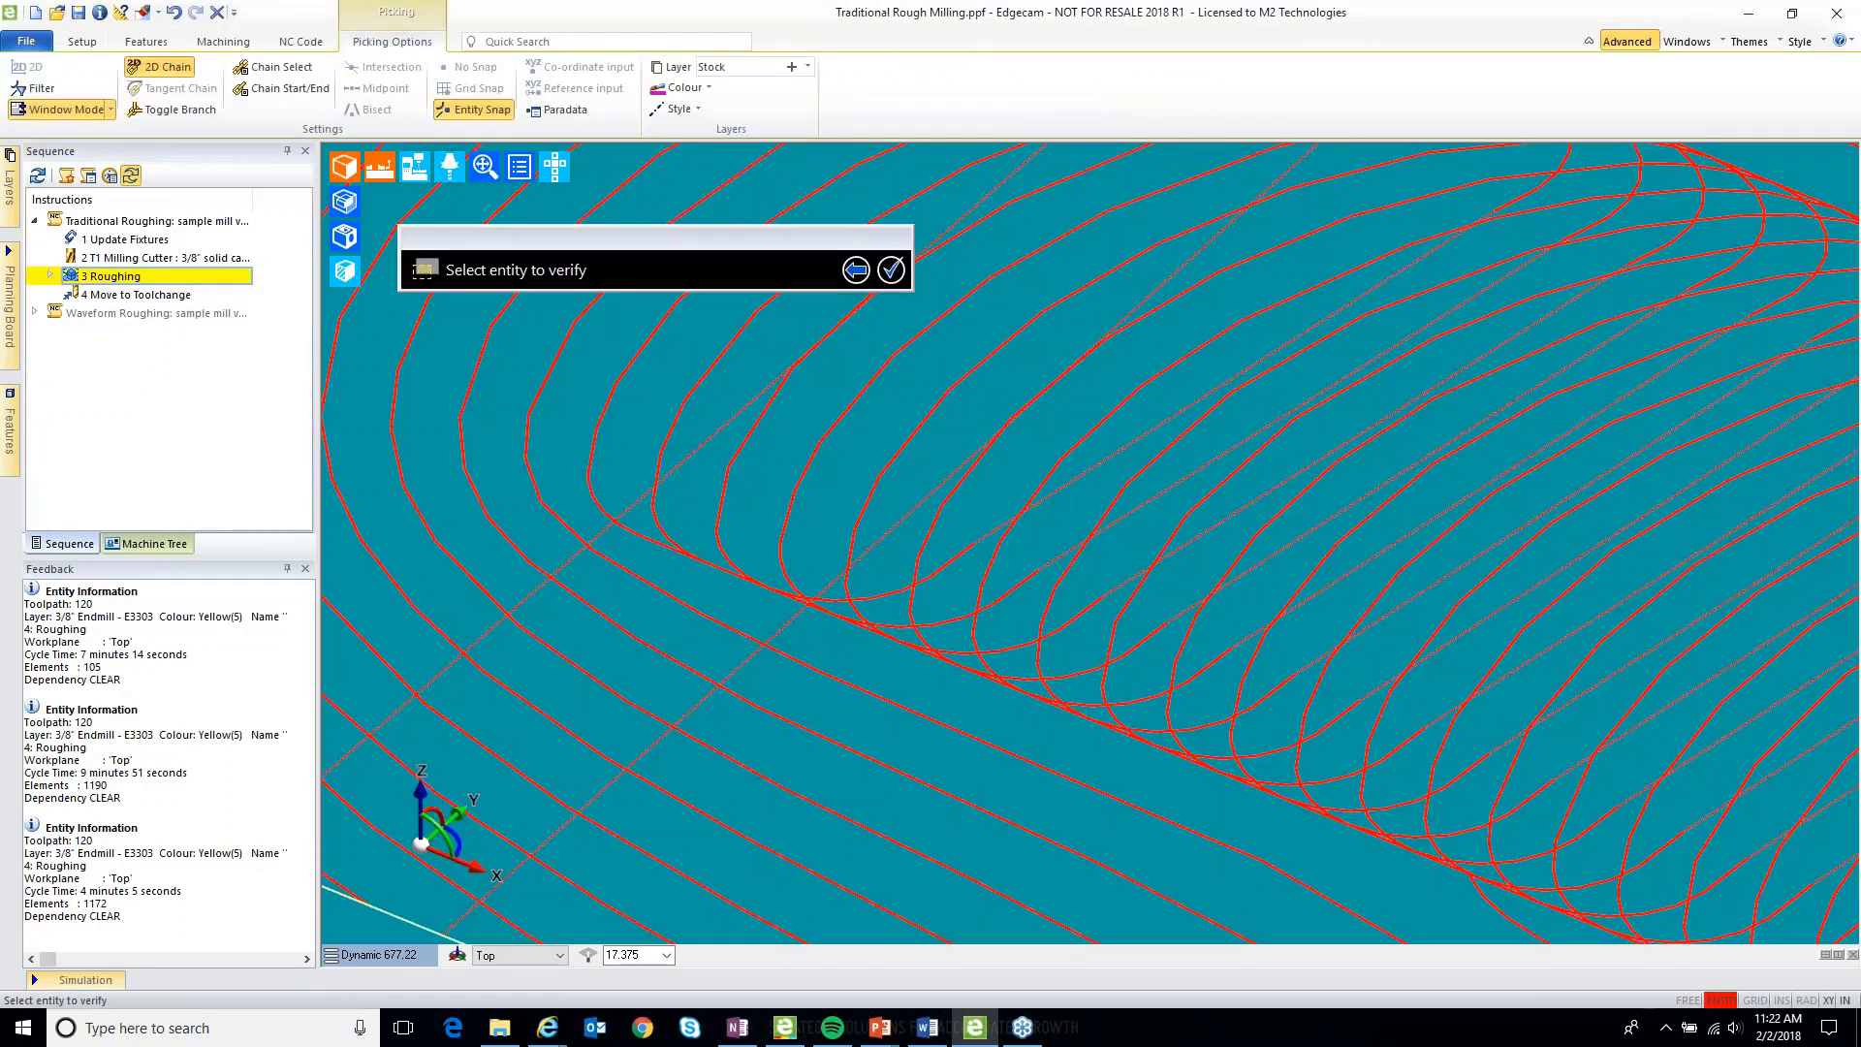
pyautogui.rightClick(774, 541)
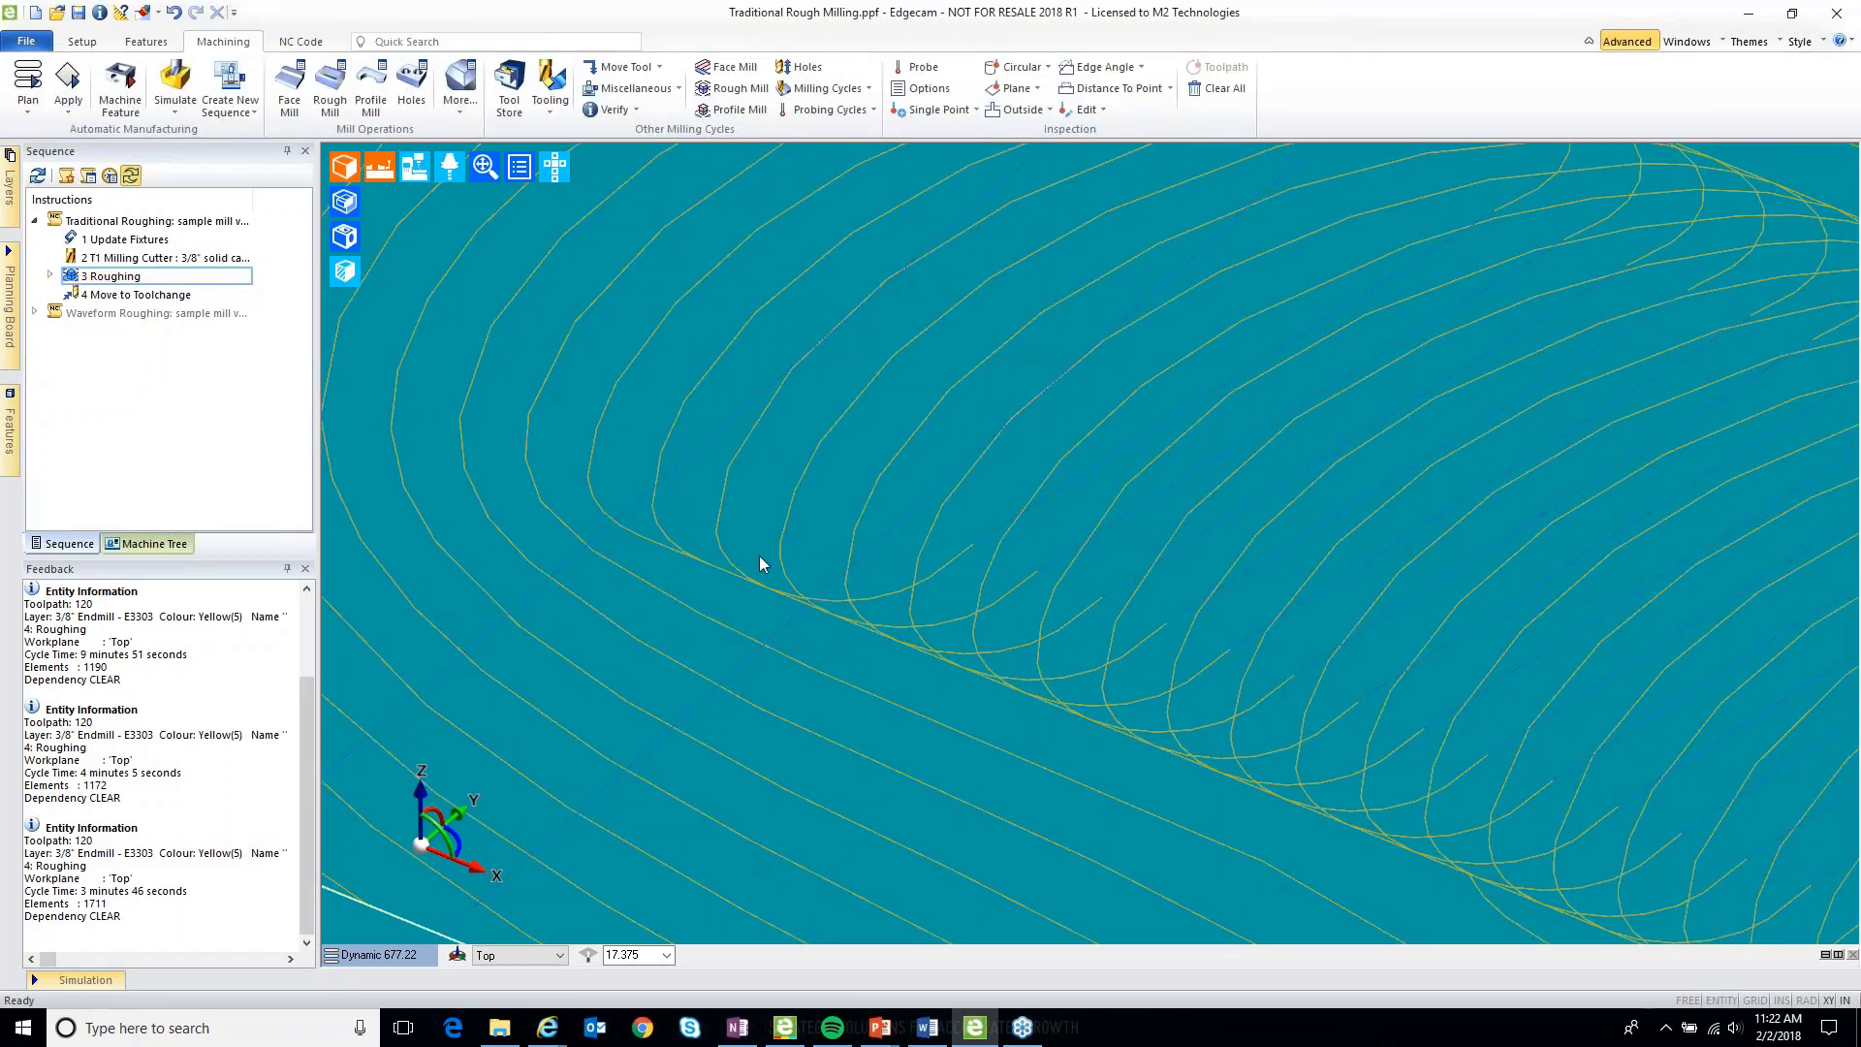
pyautogui.scroll(-3, 759, 555)
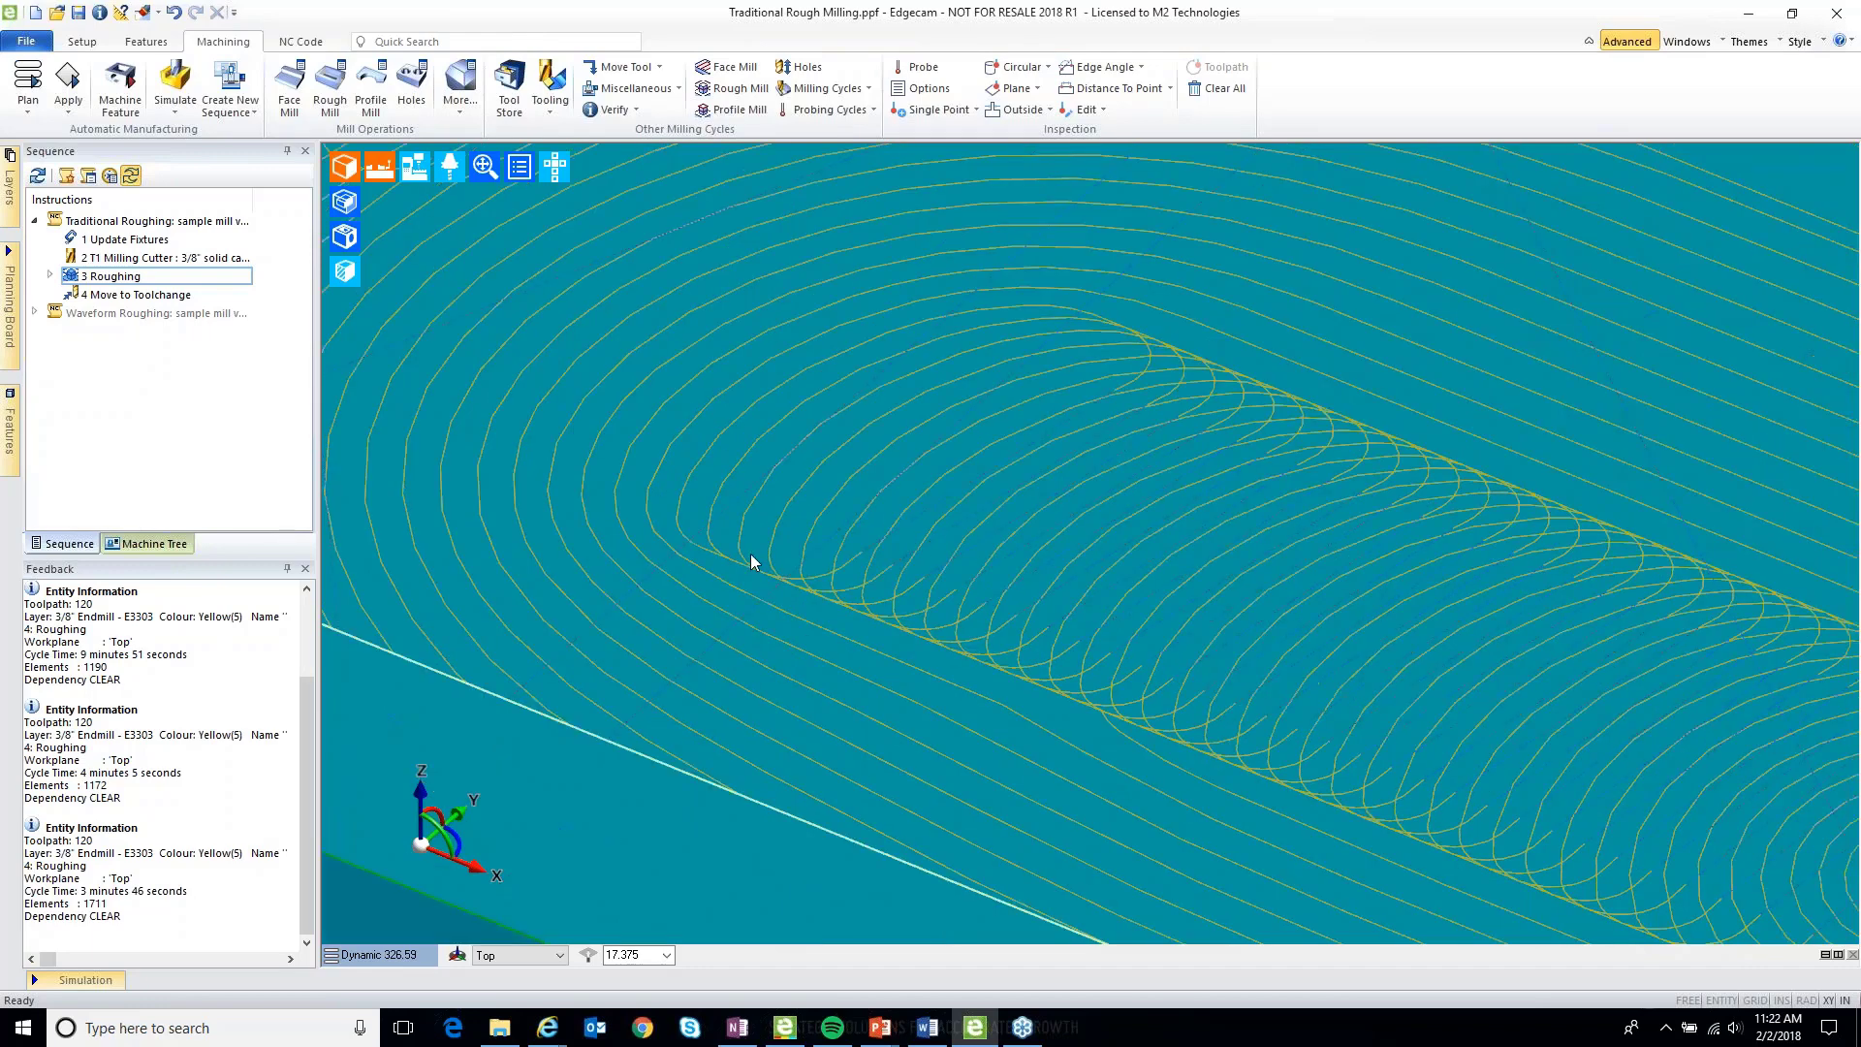
pyautogui.scroll(-4, 751, 556)
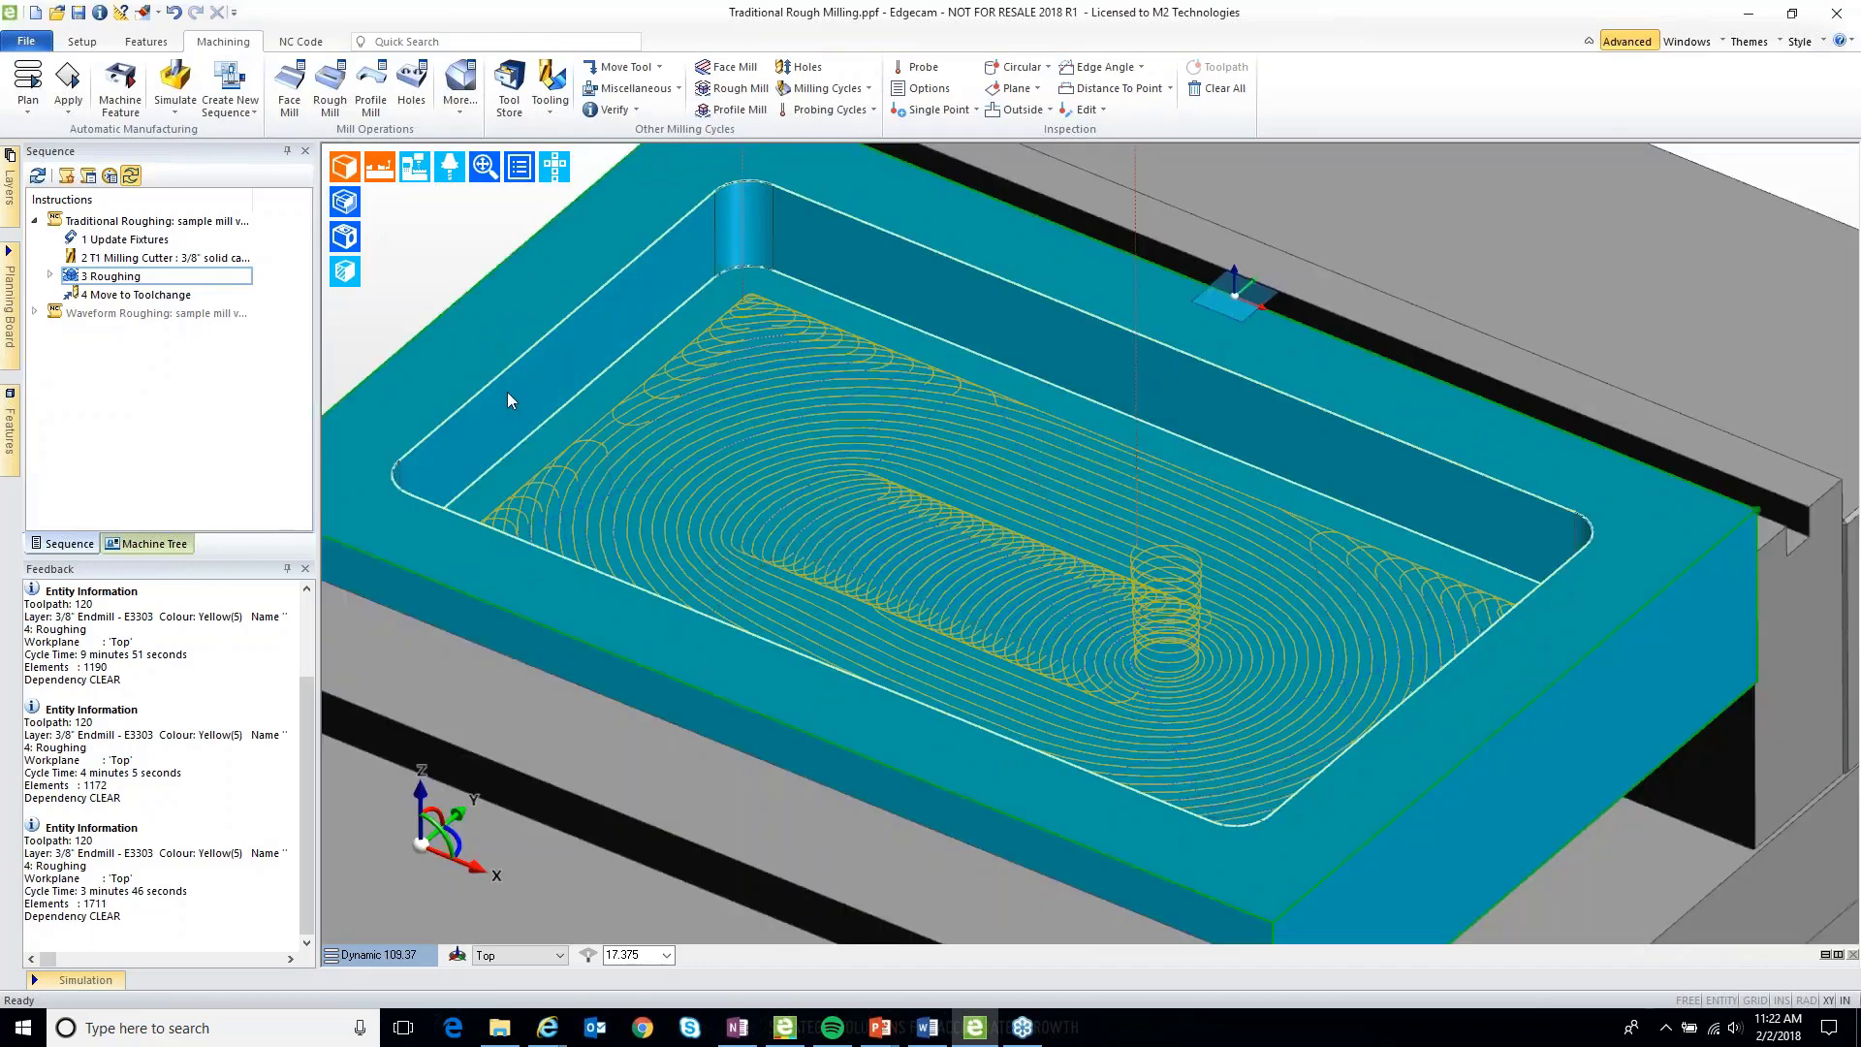
# Review the Roughing operation's general, depth and control settings, and close them without changes.
pyautogui.doubleClick(87, 277)
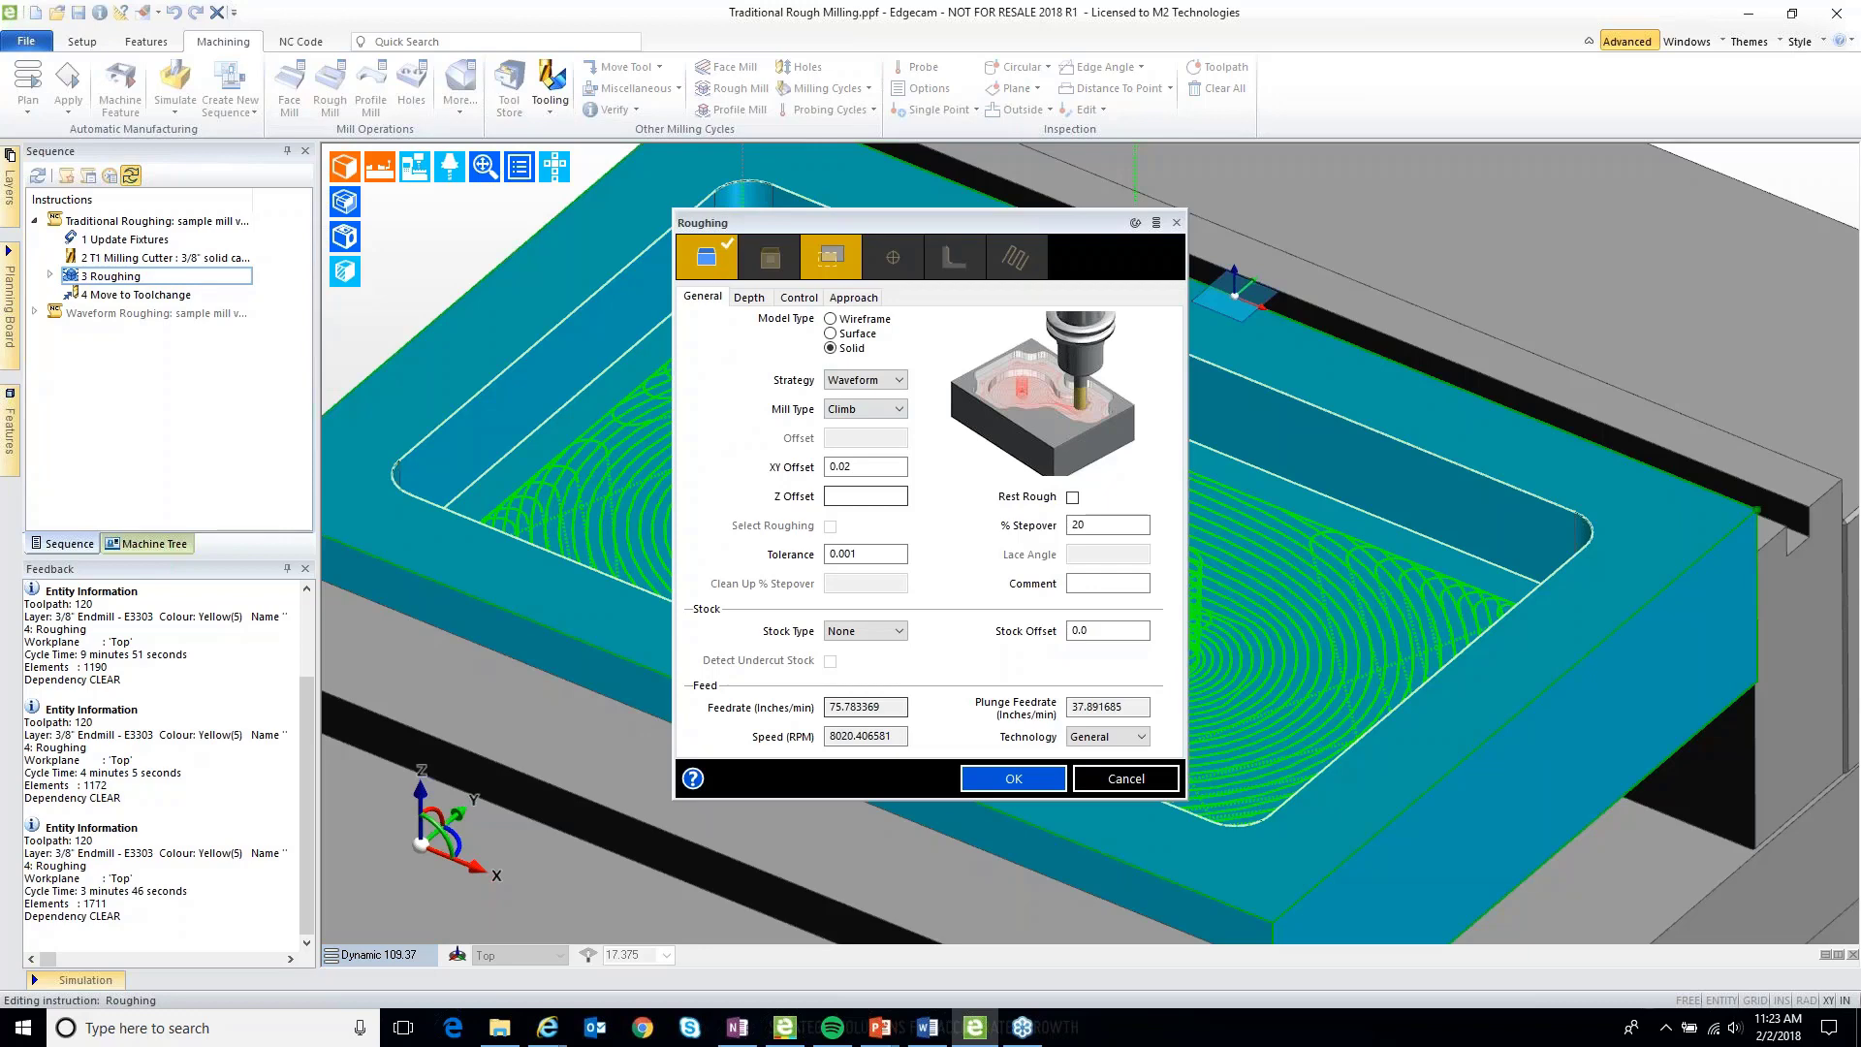
pyautogui.hotkey('ctrl', 'Tab')
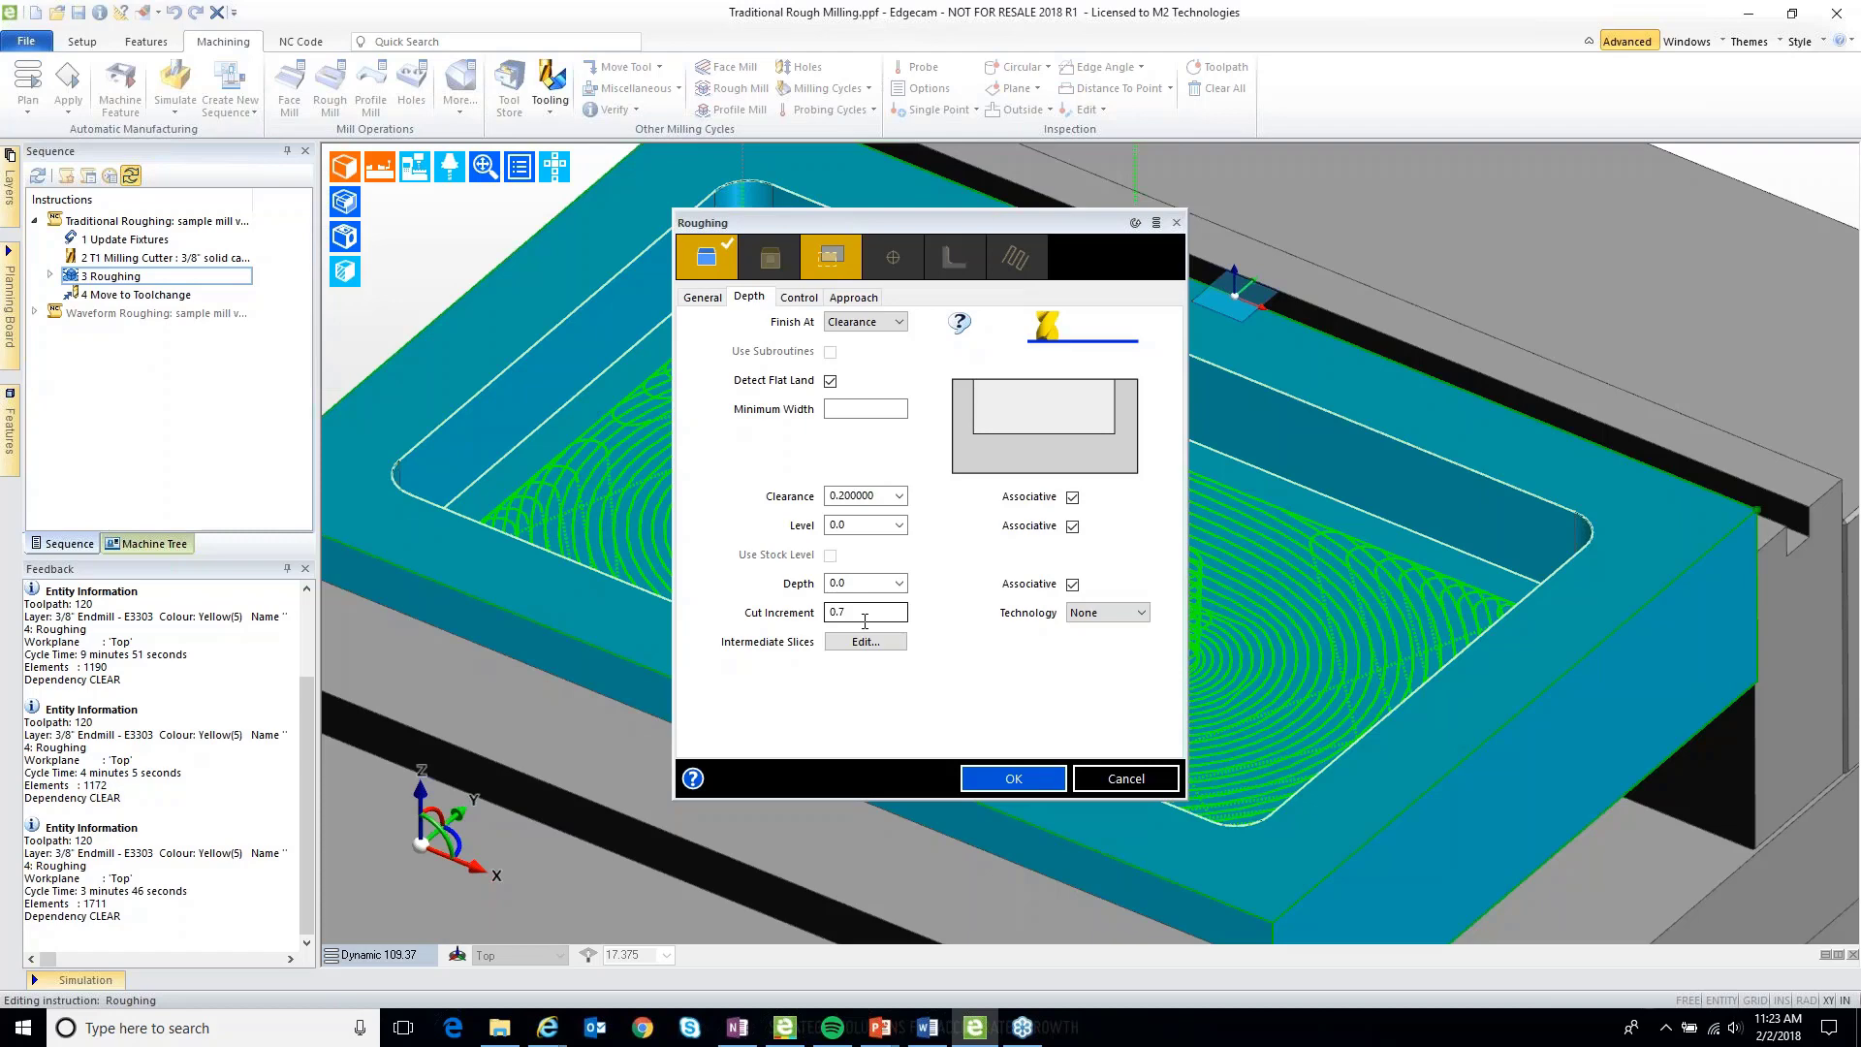
pyautogui.hotkey('ctrl', 'Tab')
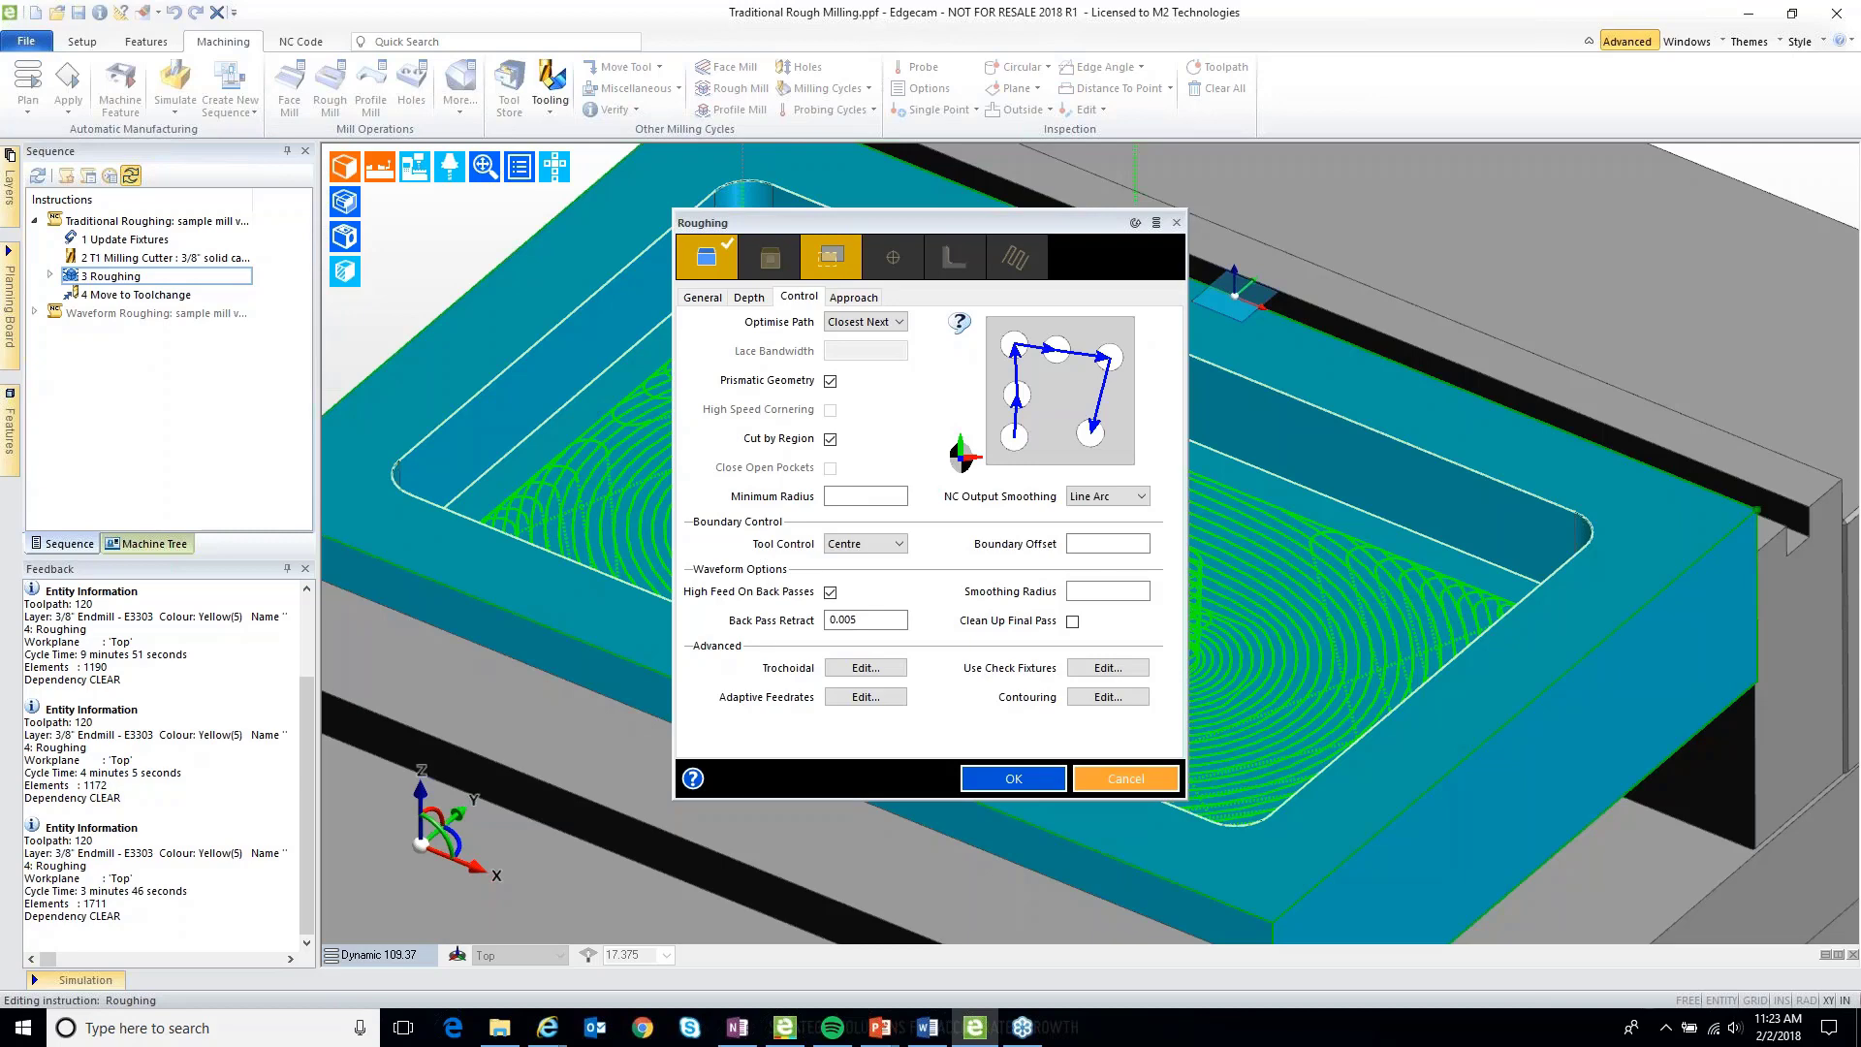
pyautogui.click(1125, 779)
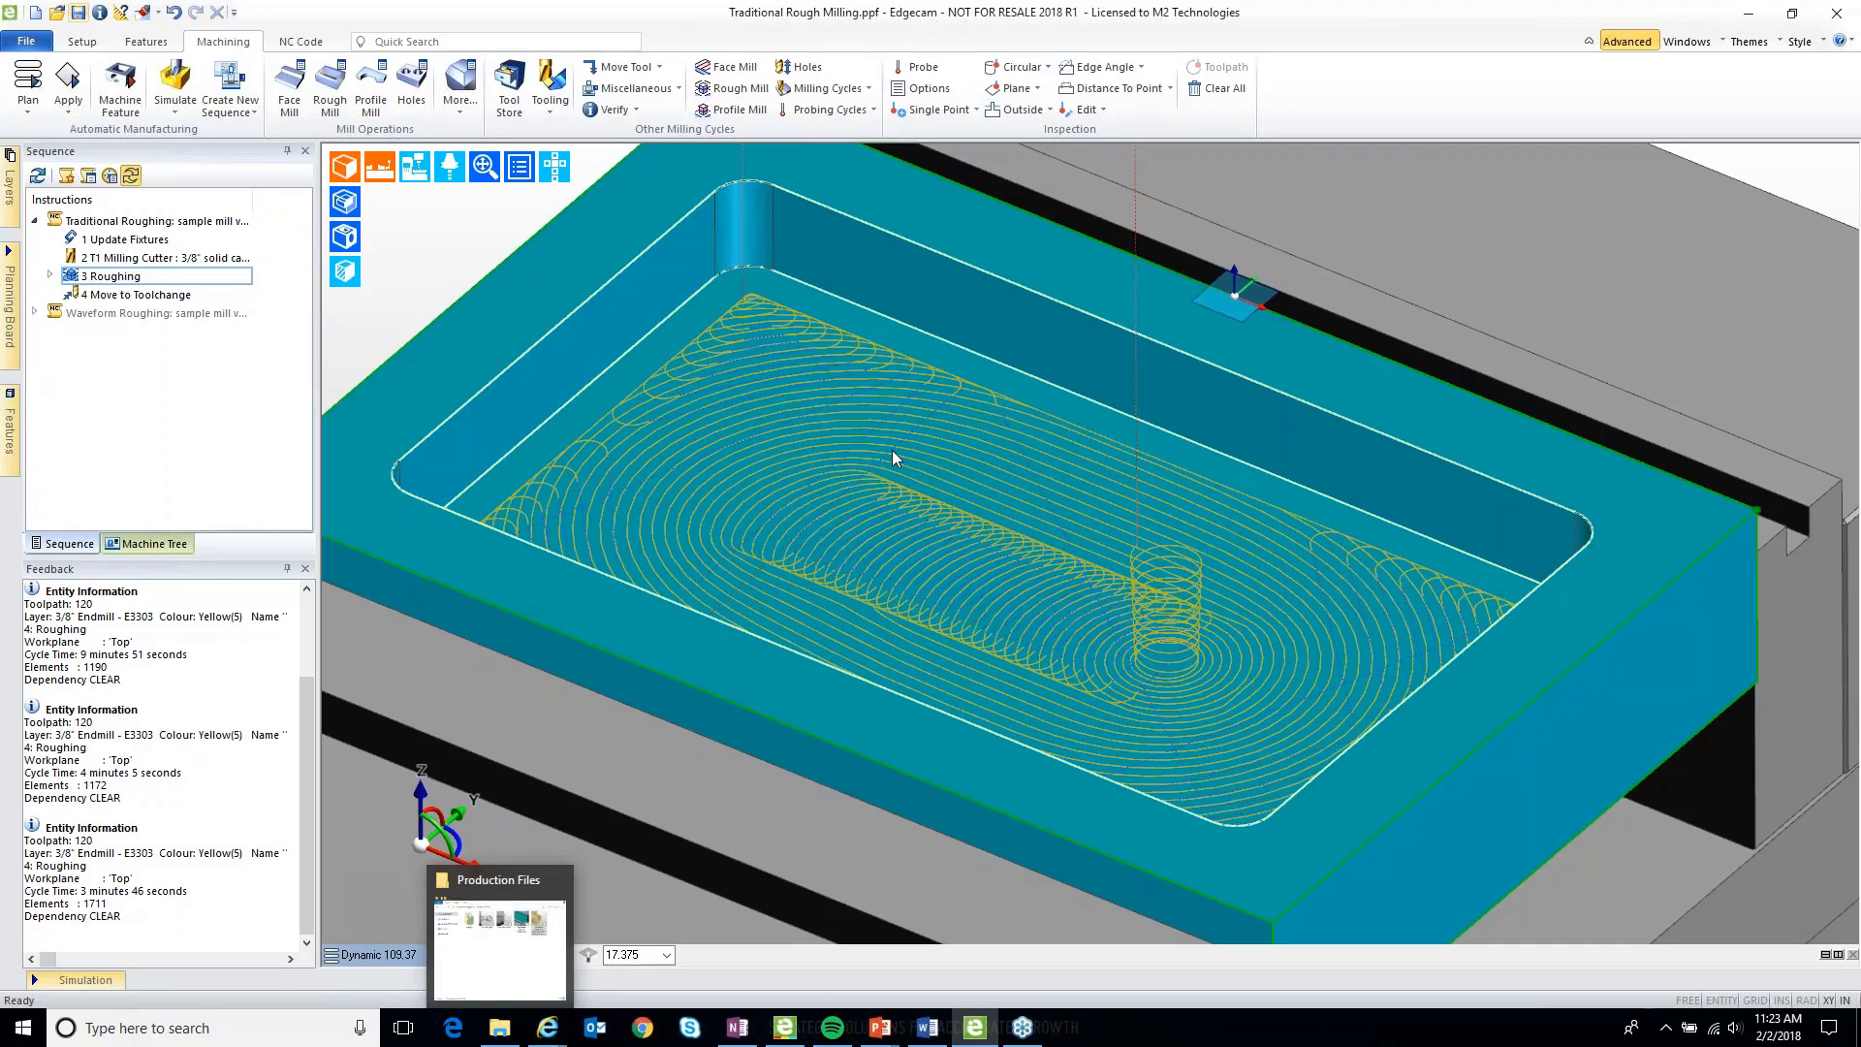
# Open Face Groove.ppf without saving the changes to Traditional Rough Milling.ppf, and show its machining sequence.
pyautogui.hotkey('ctrl', 'o')
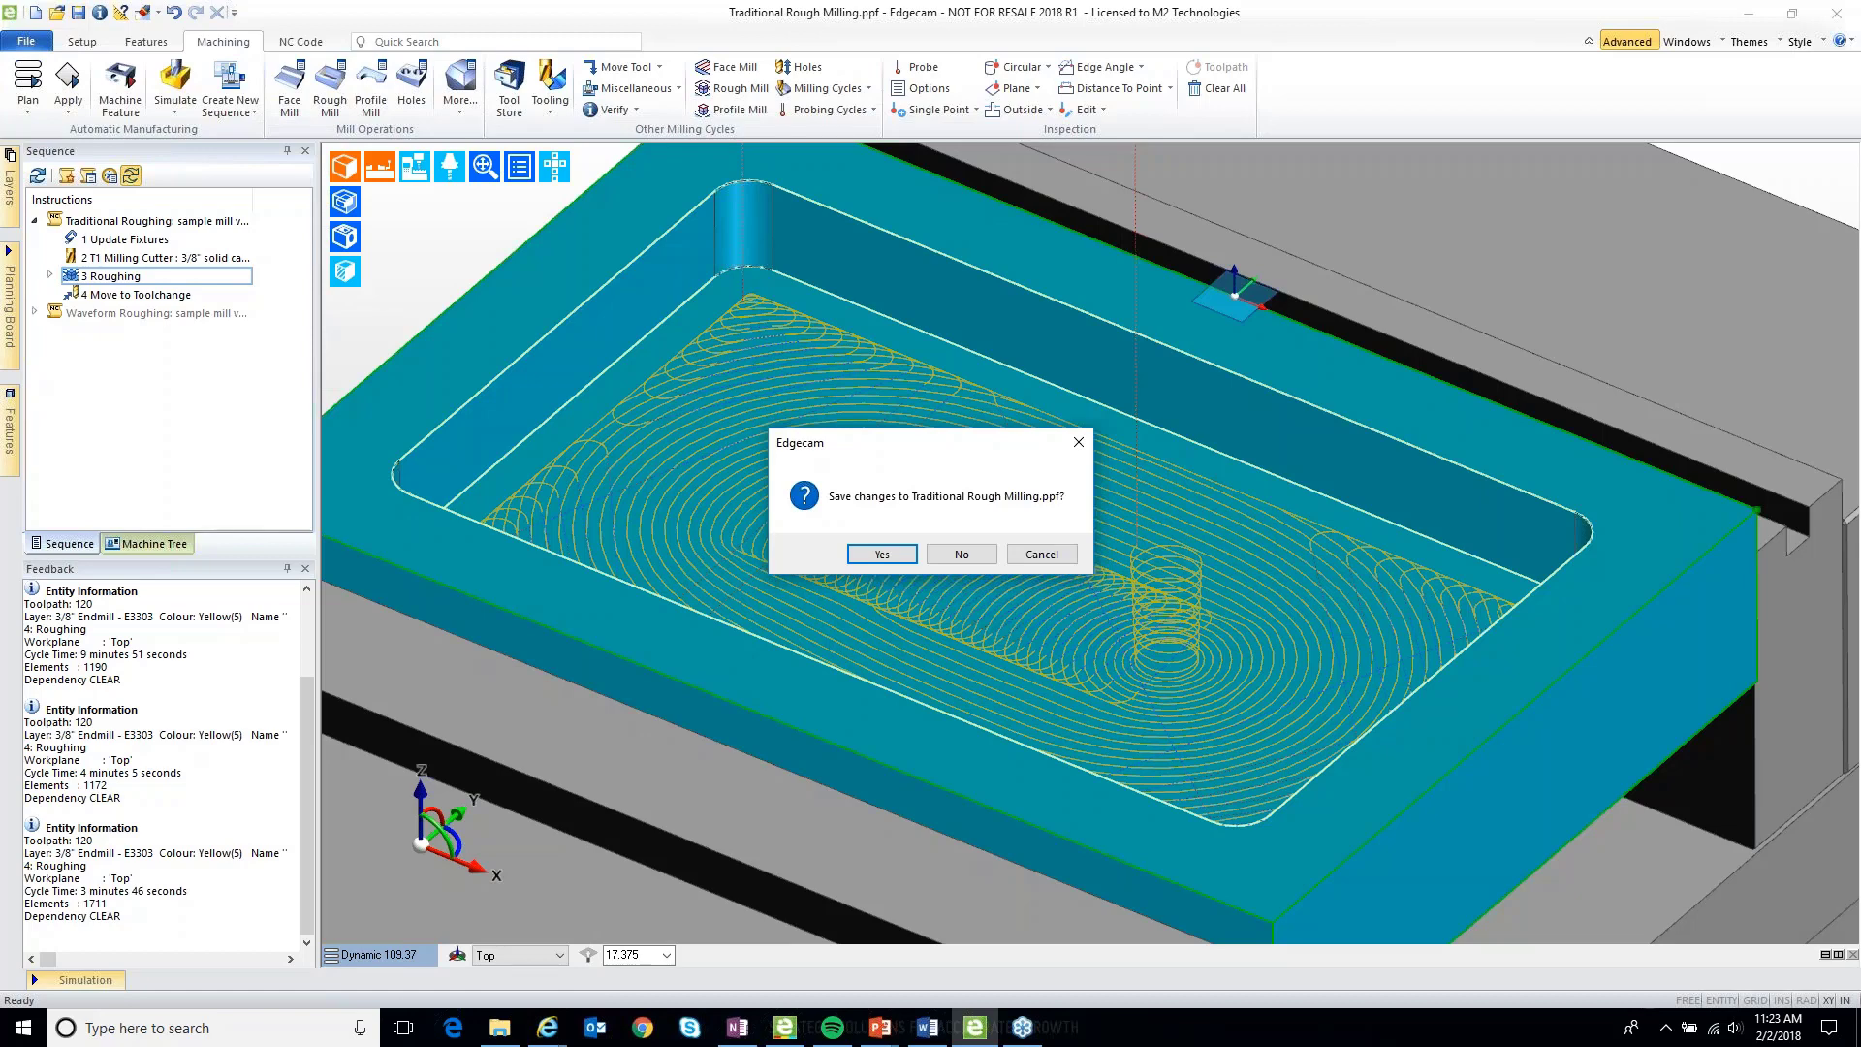
pyautogui.press('n')
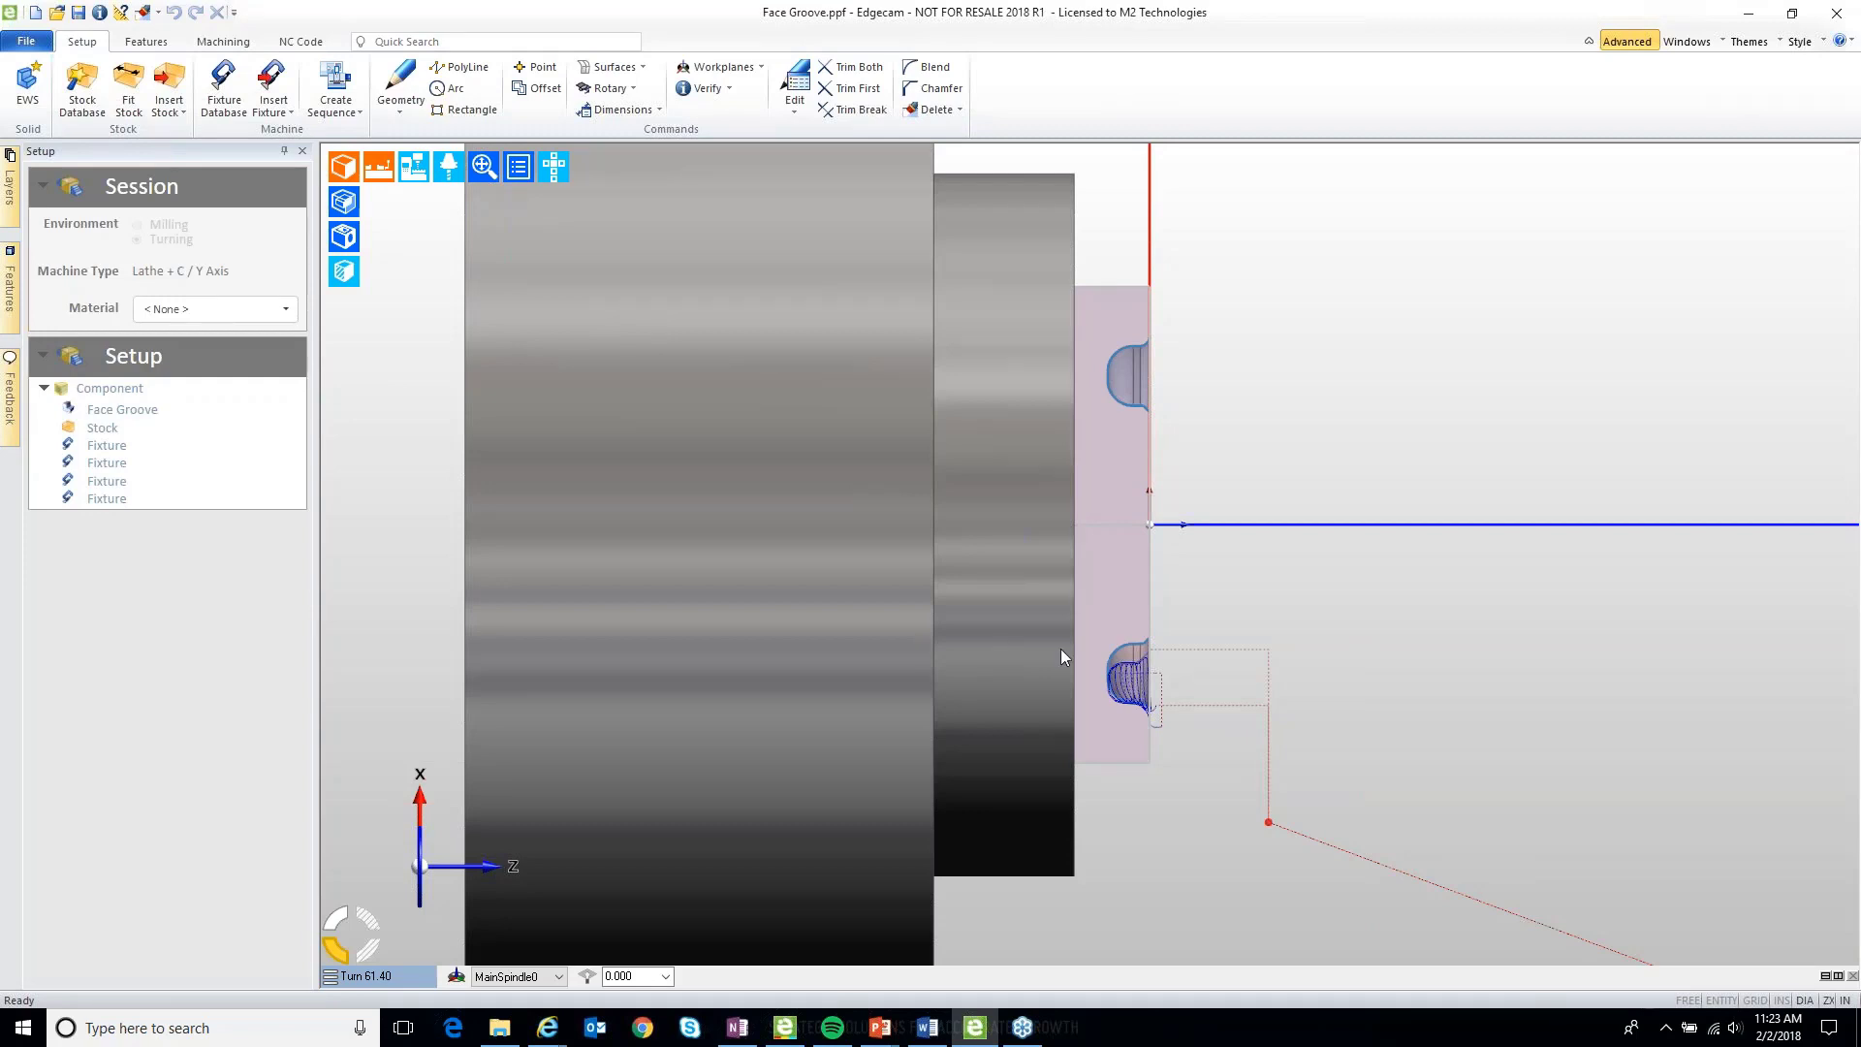
pyautogui.click(225, 41)
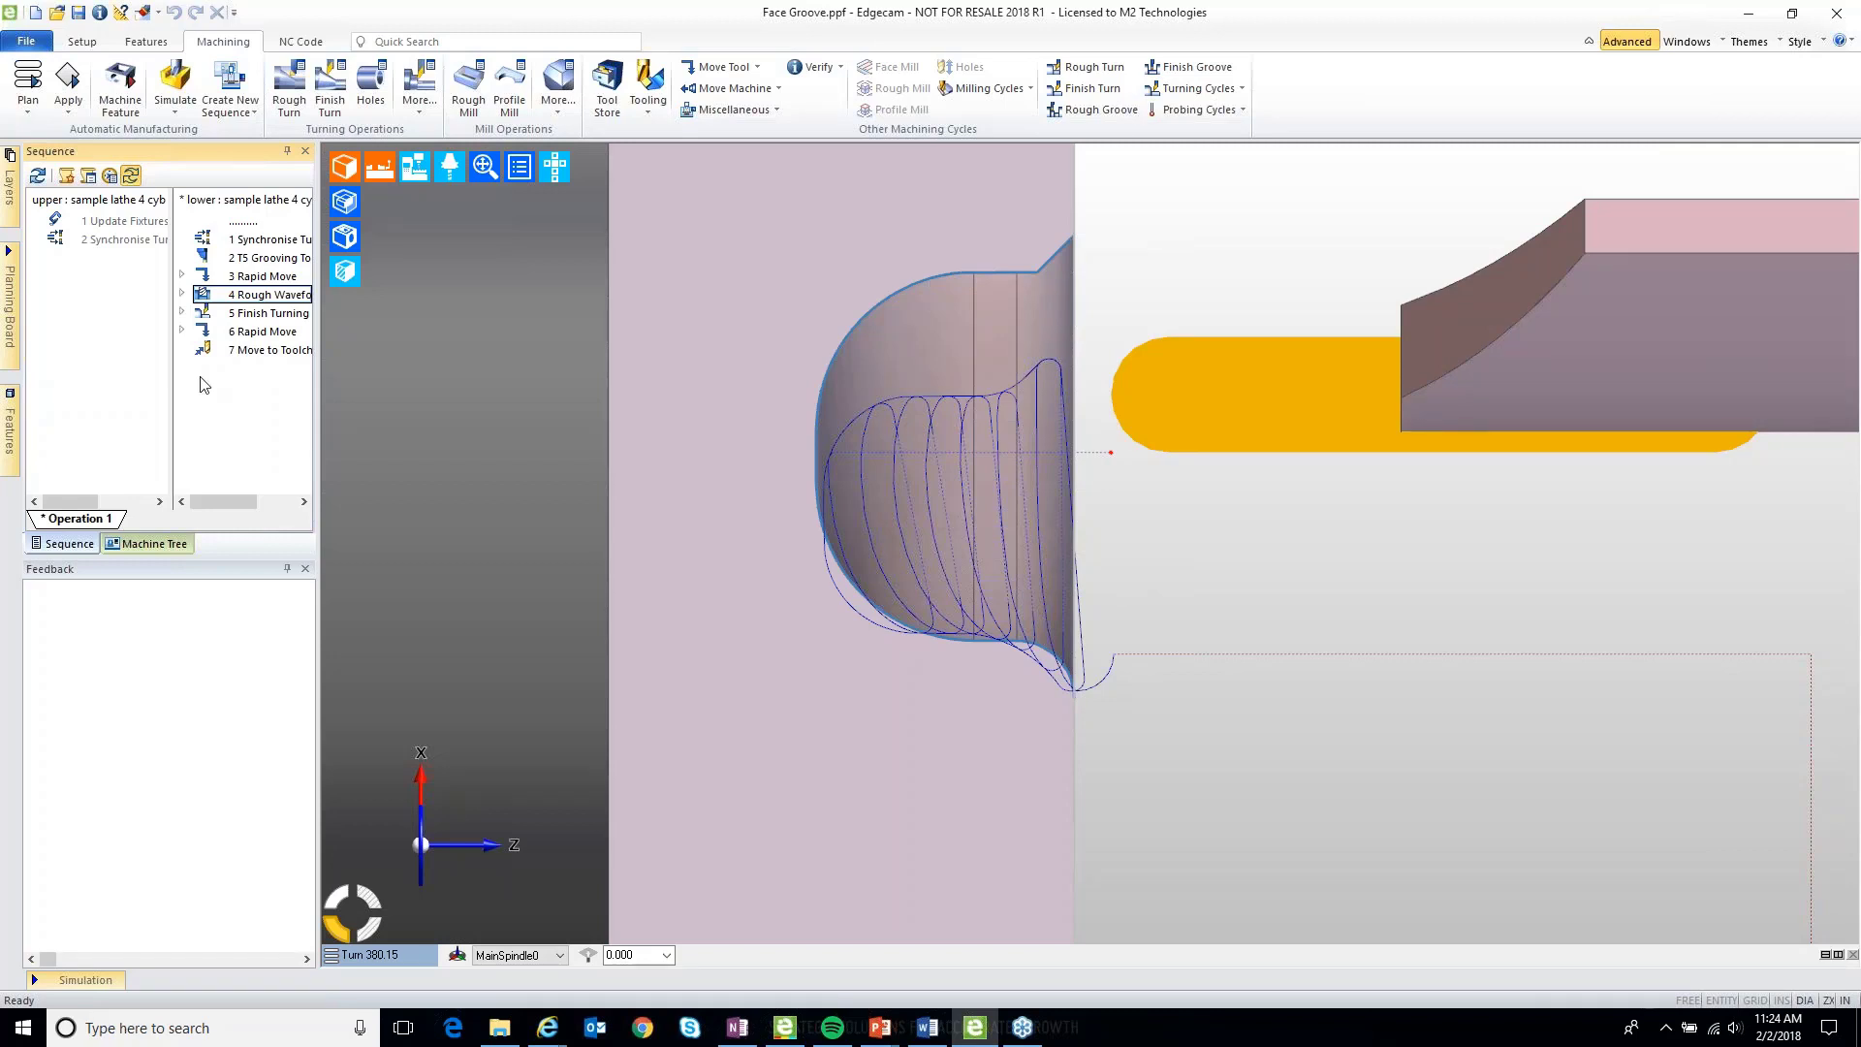
# Review the general cutting parameters of the Rough Waveform Turn operation in the face groove sequence, including its cut increment.
pyautogui.click(252, 295)
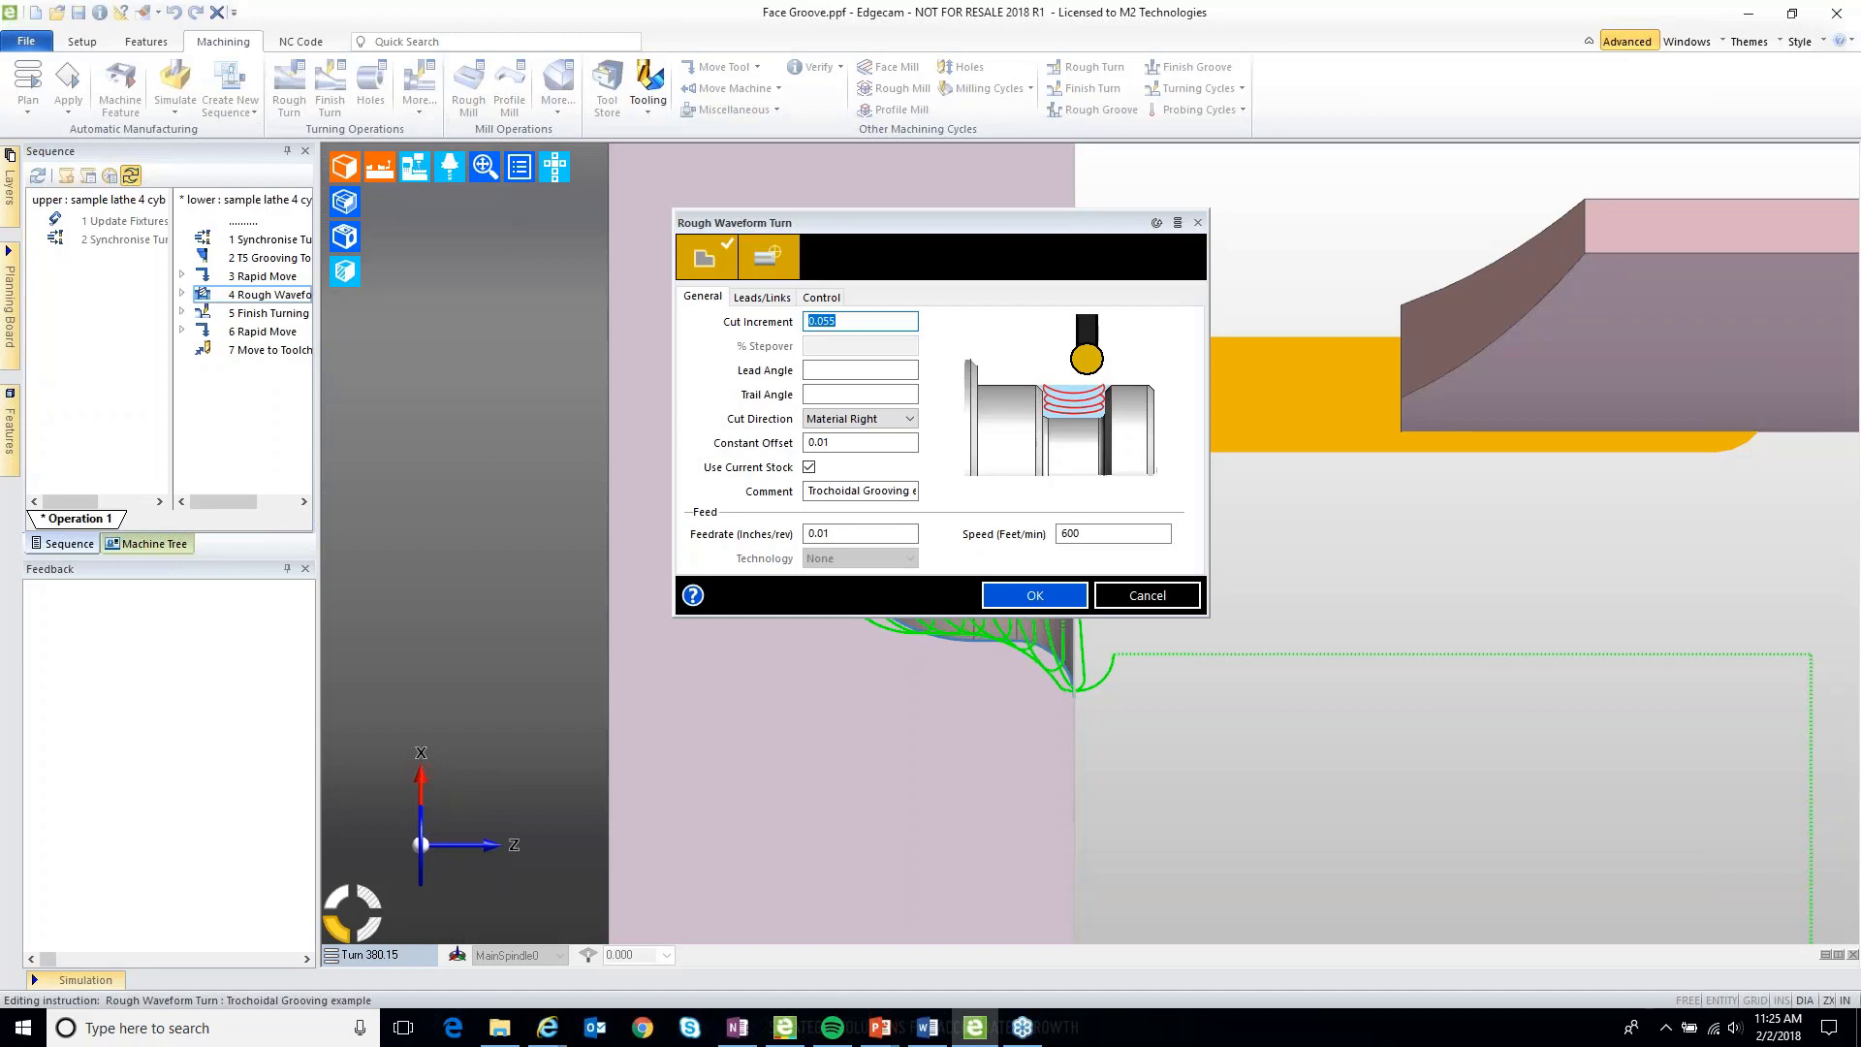
pyautogui.click(850, 319)
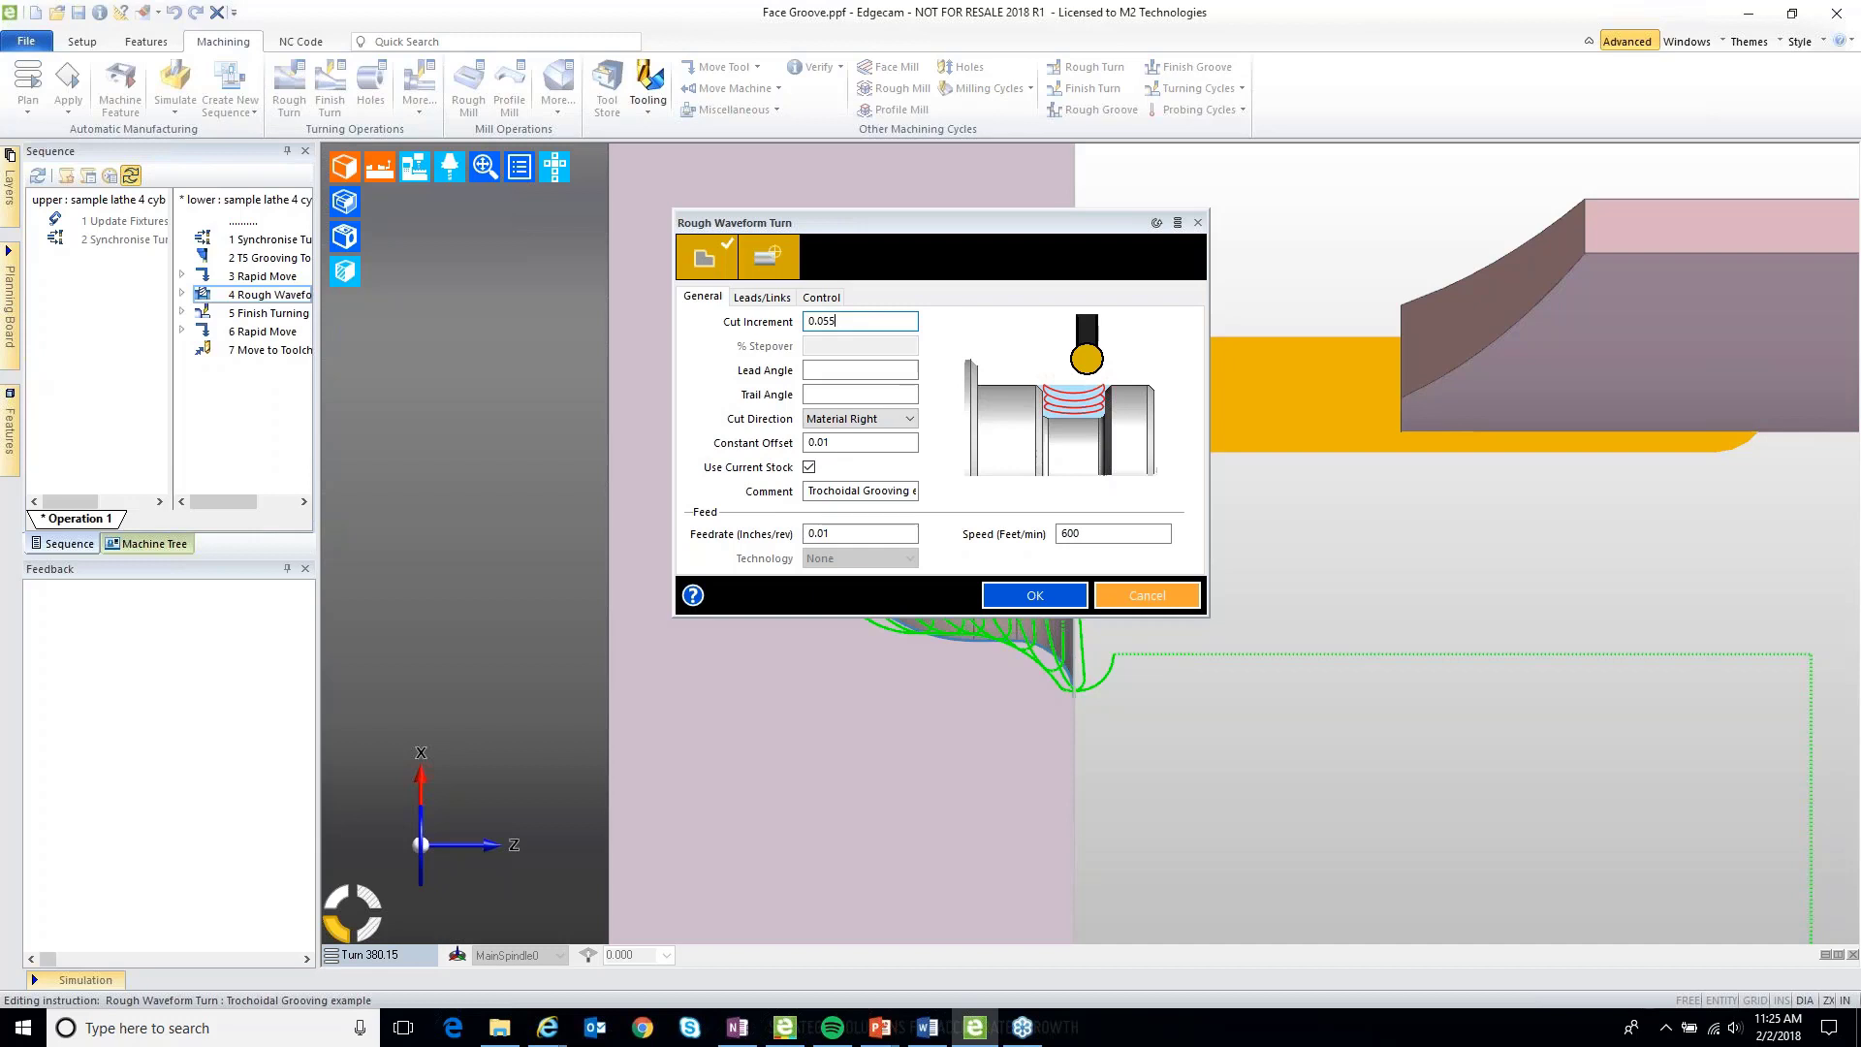
pyautogui.press('Return')
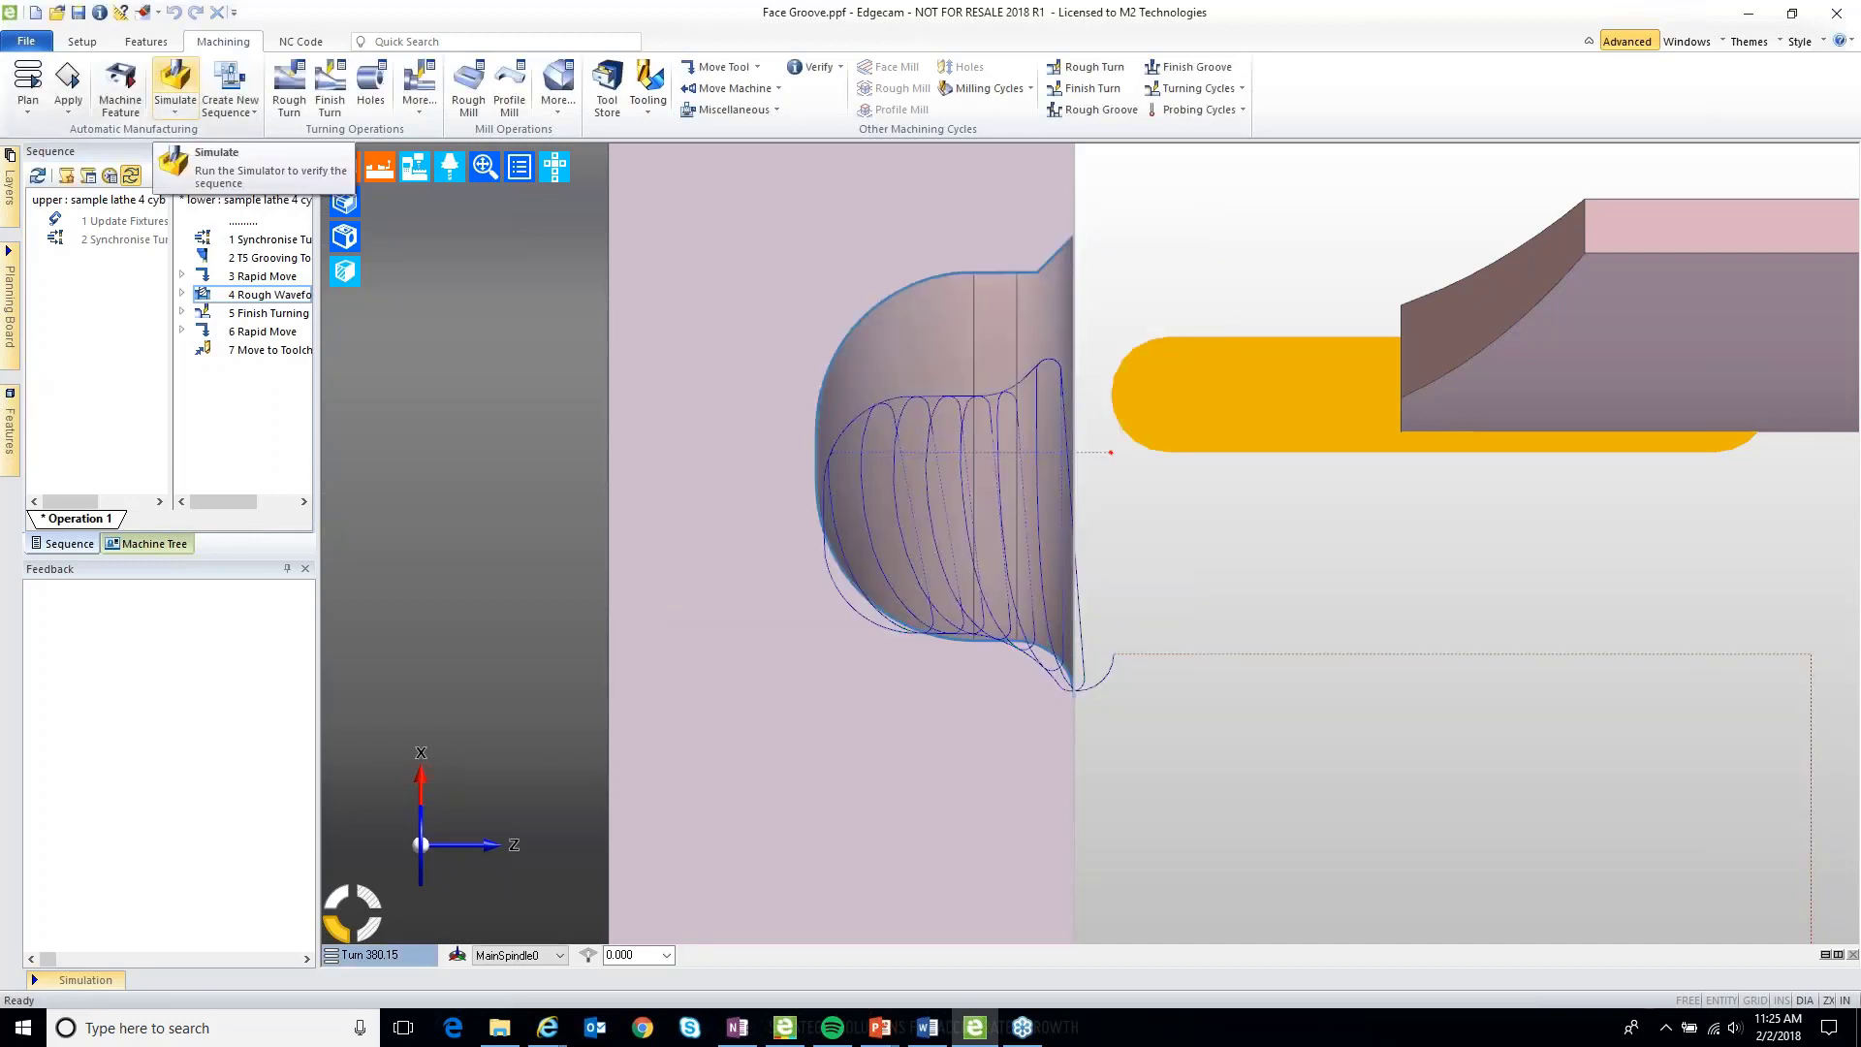
# Simulate the face groove sequence on the lathe, and highlight the Rough Waveform Turn toolpath in the groove.
pyautogui.click(175, 85)
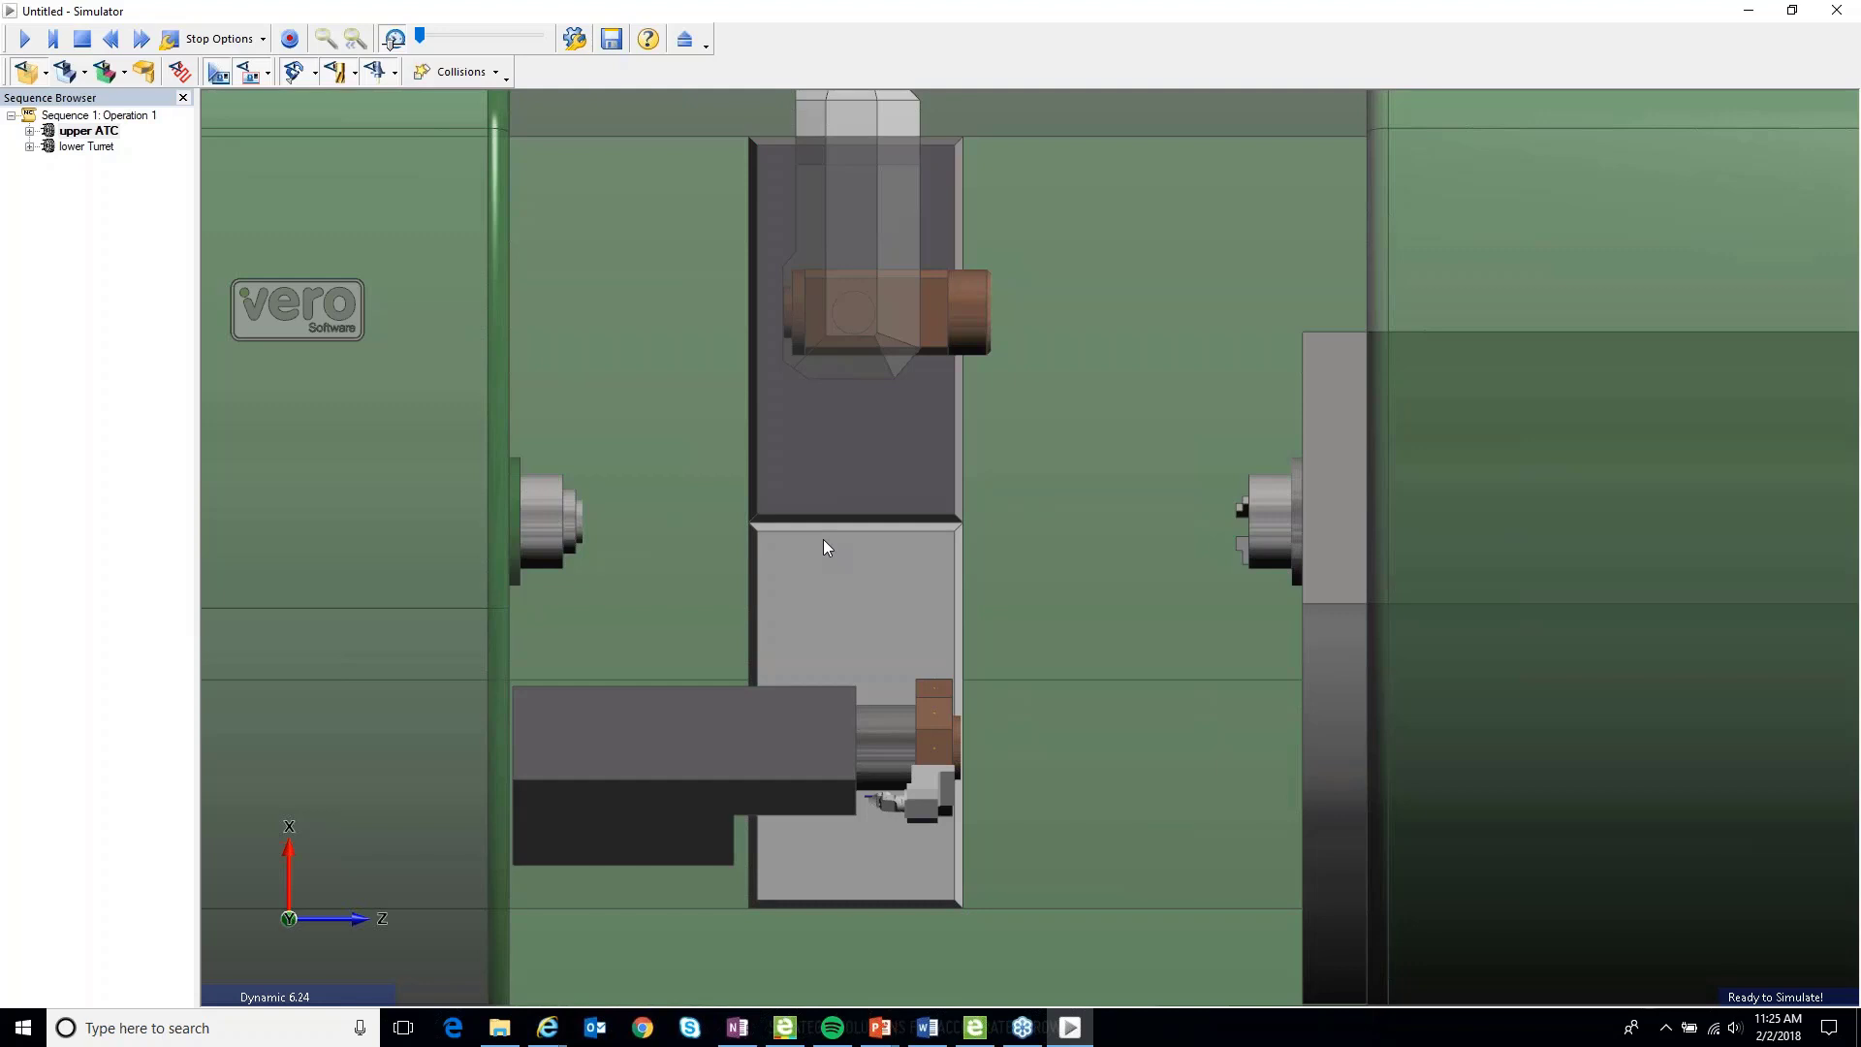
pyautogui.rightClick(599, 461)
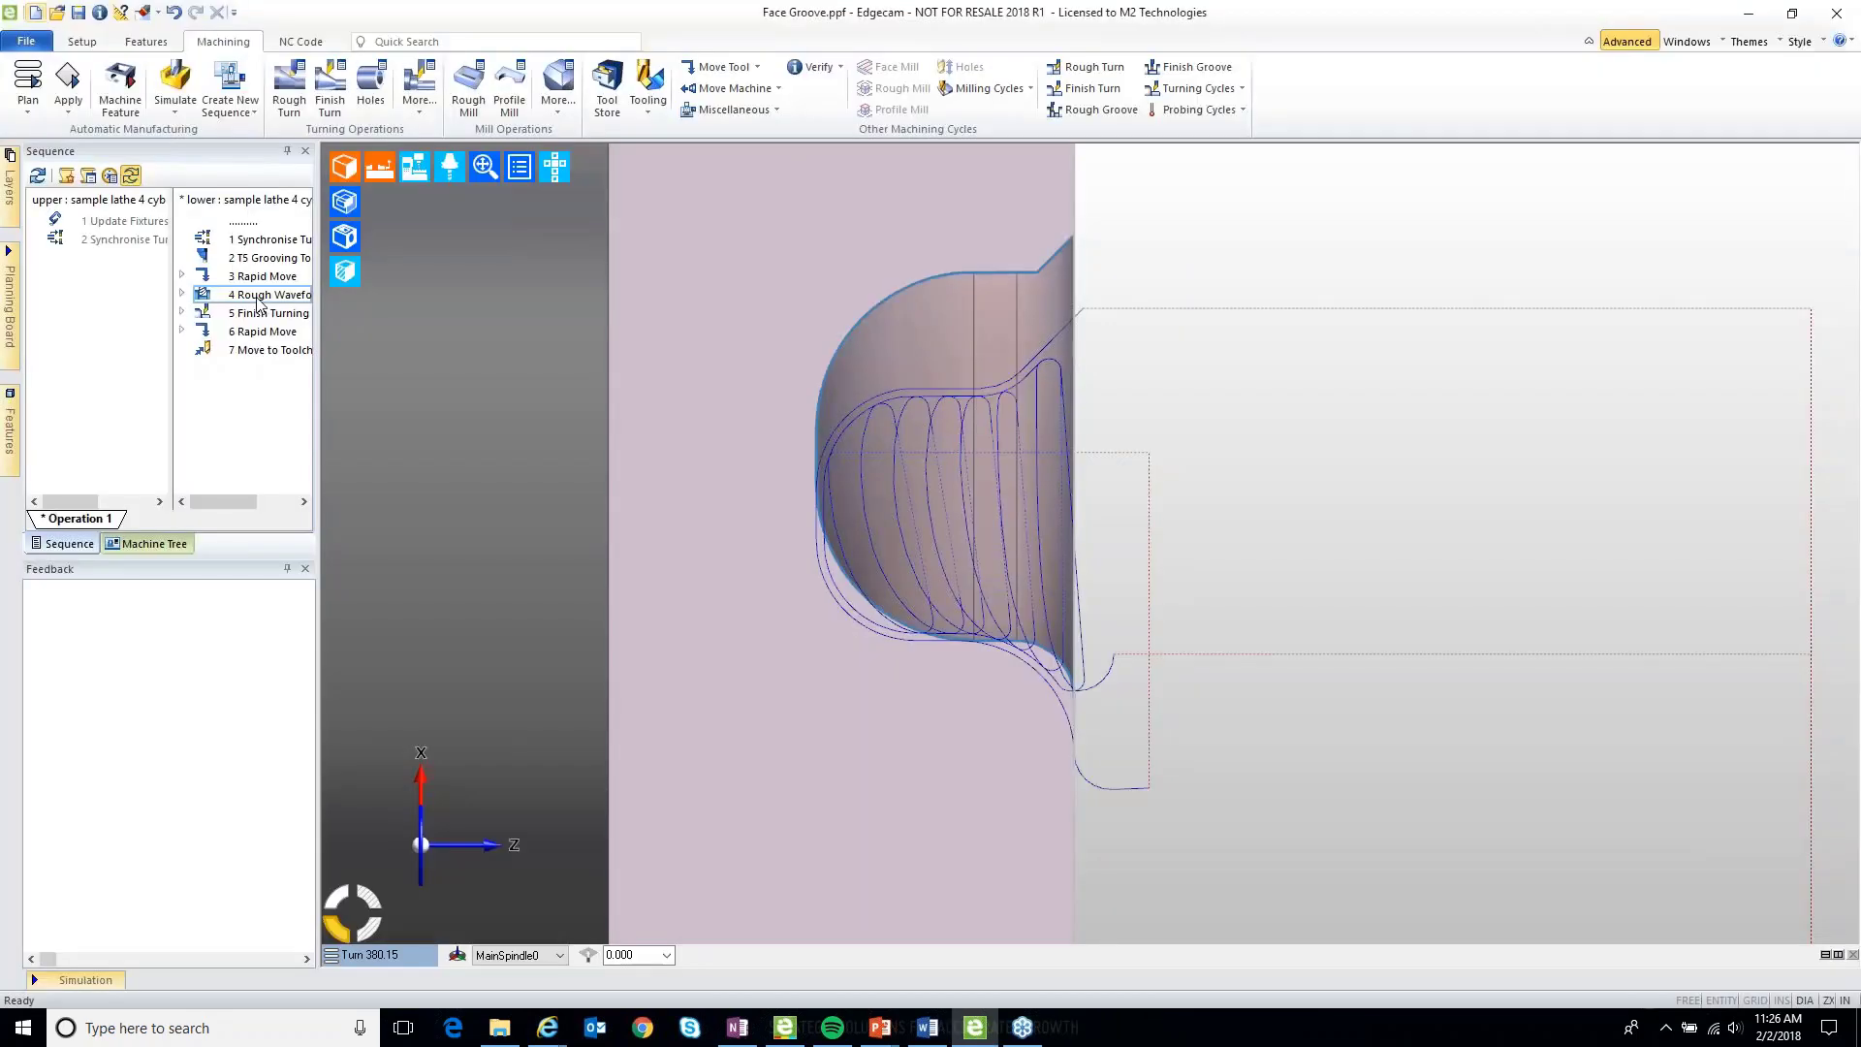
pyautogui.click(258, 296)
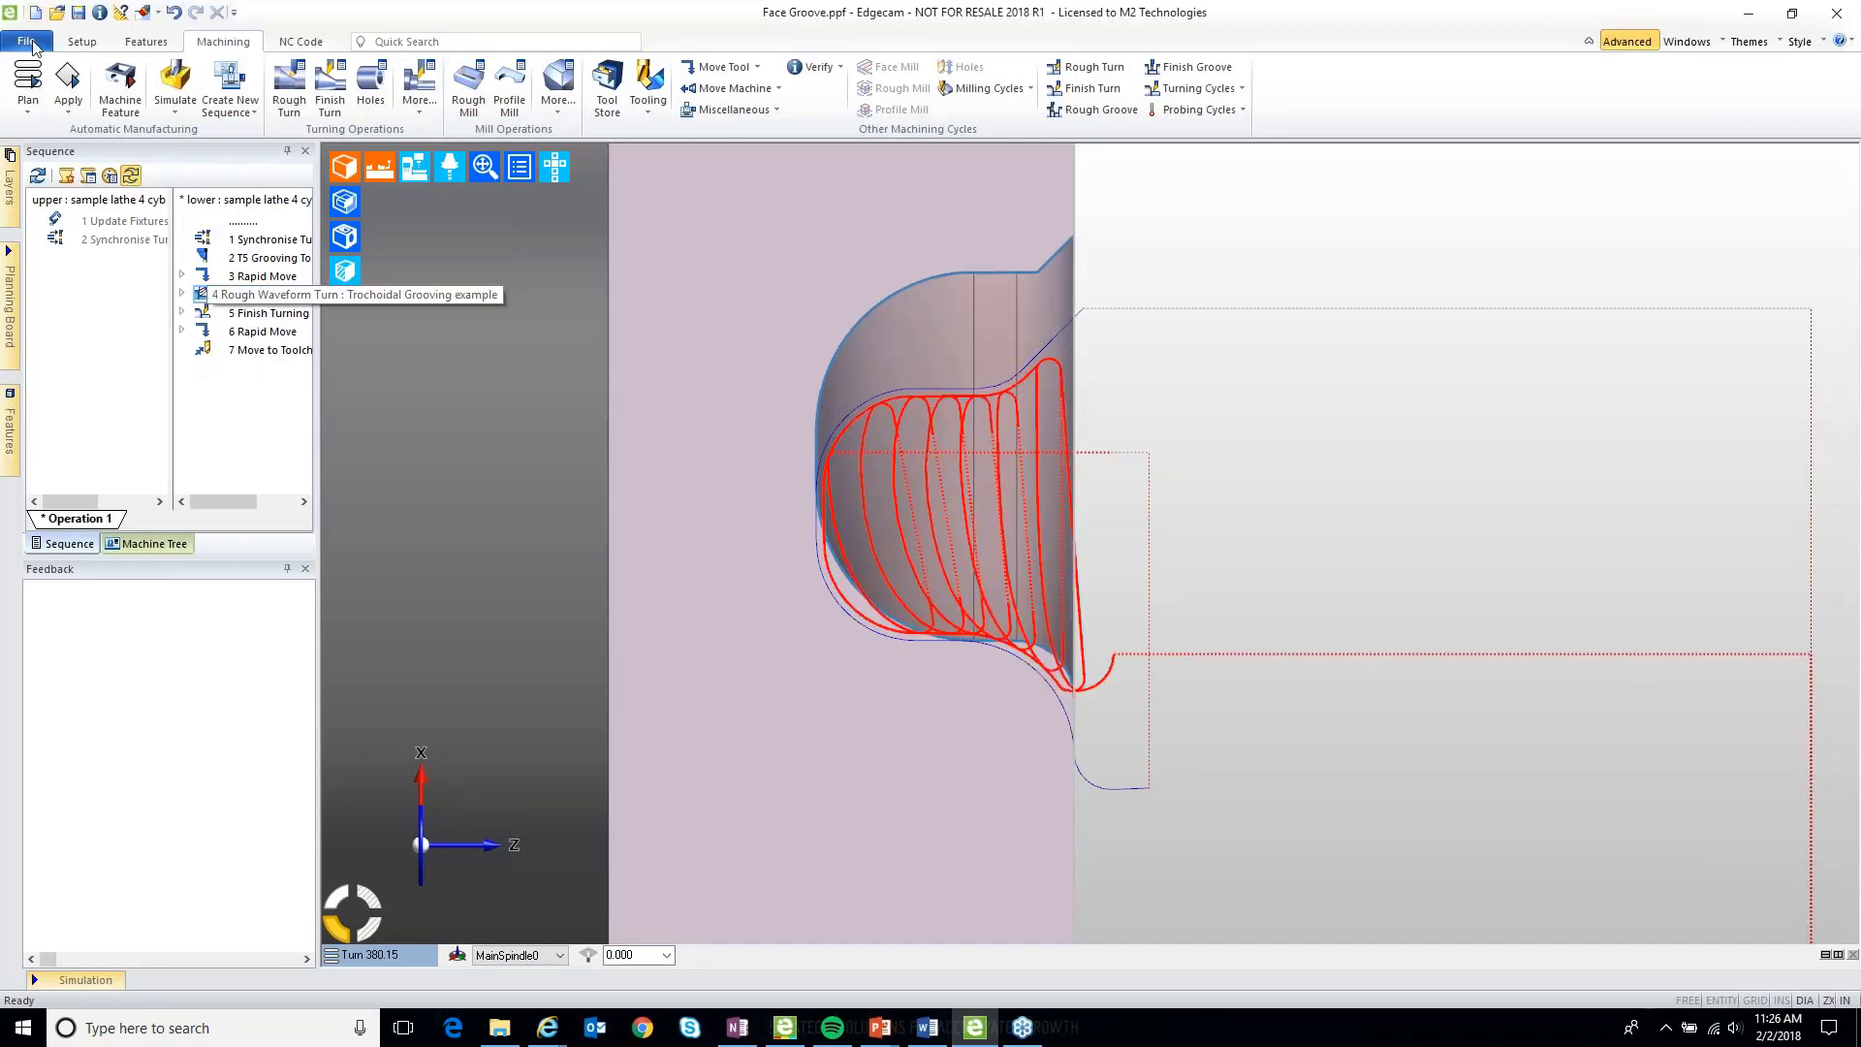
# Open Ball Hitch.ppf without saving the changes to Face Groove.ppf, and show its machining sequence.
pyautogui.click(26, 41)
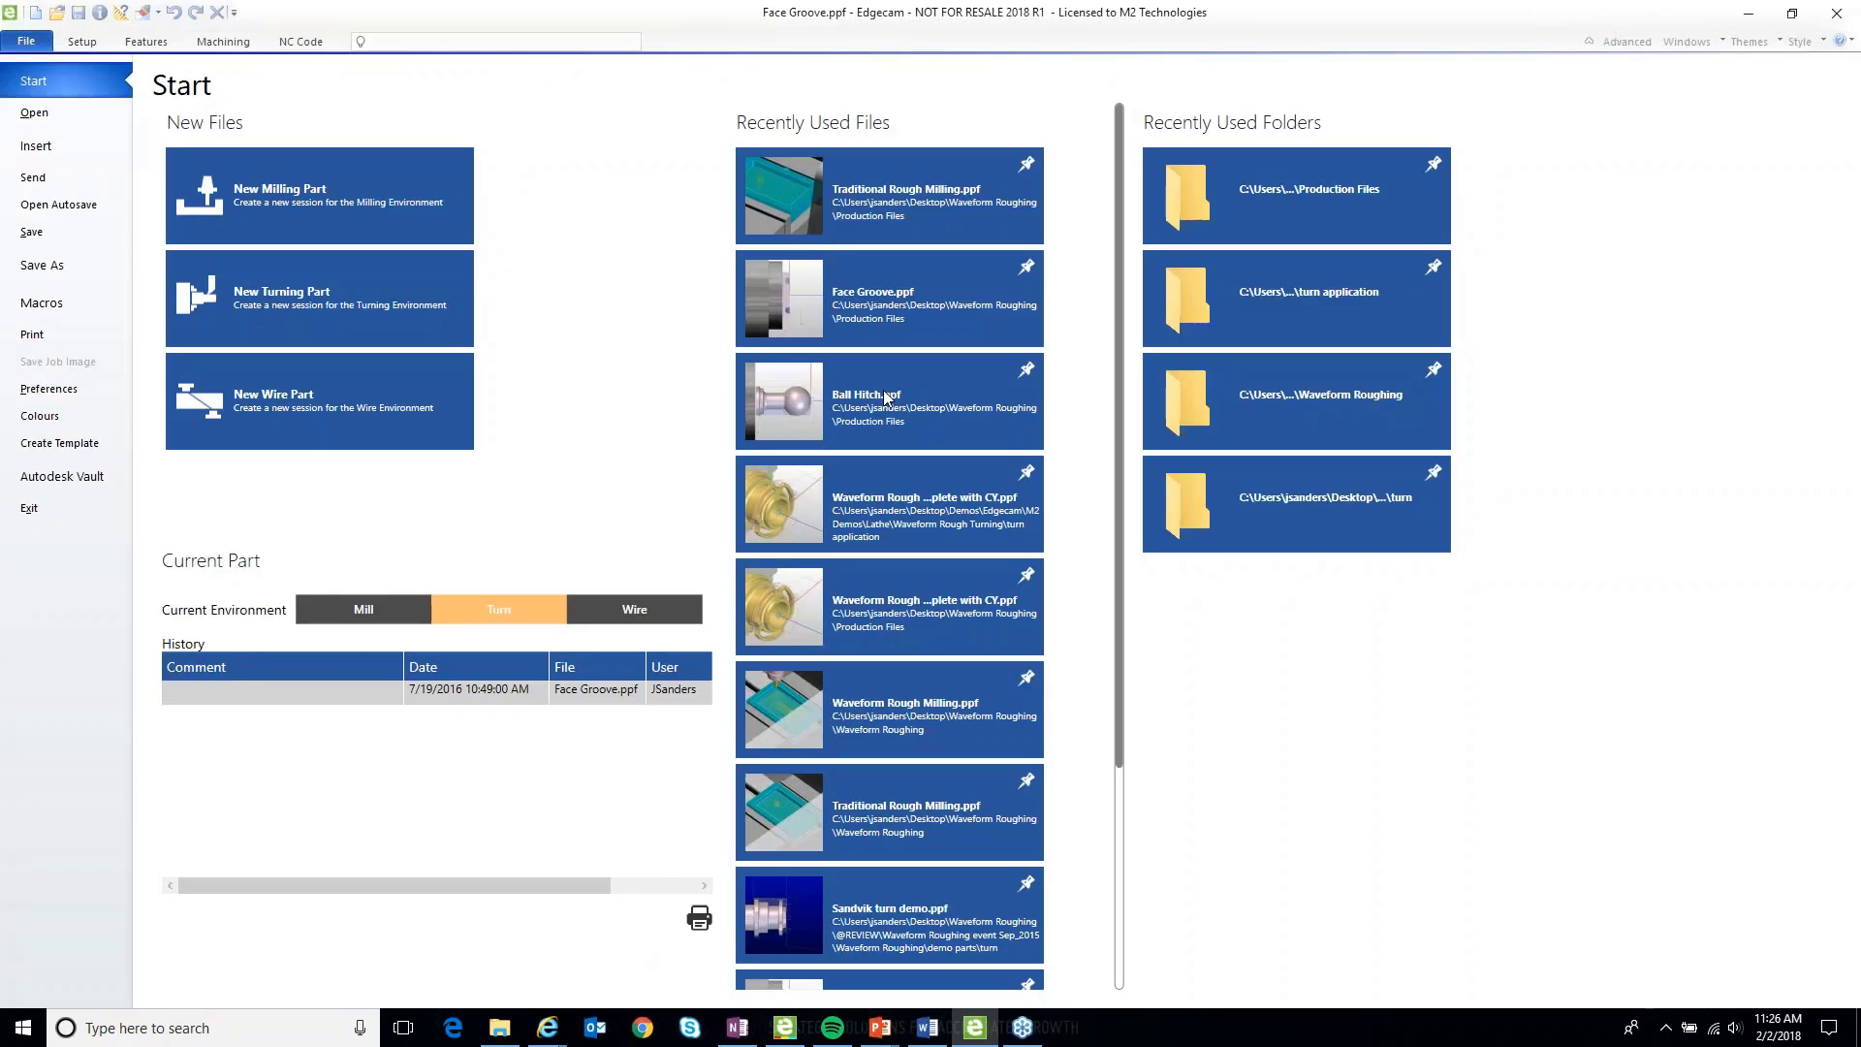
pyautogui.click(885, 398)
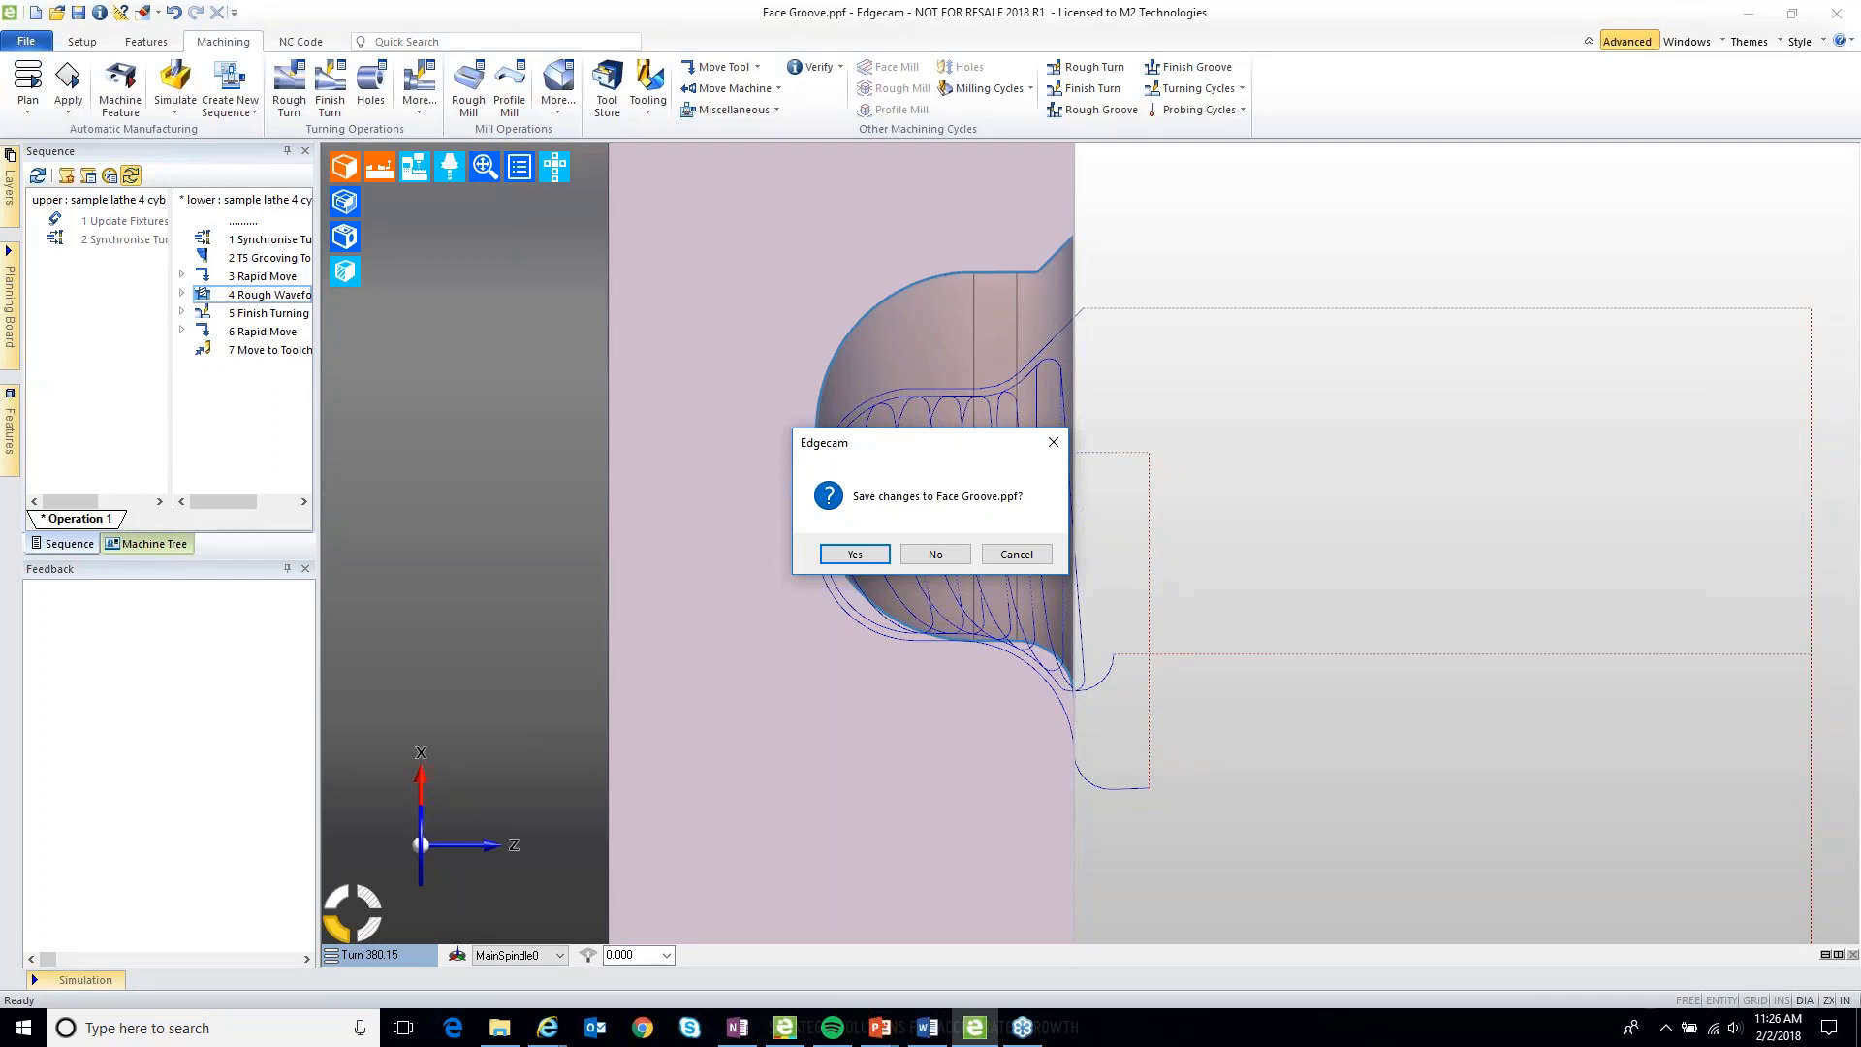
pyautogui.press('n')
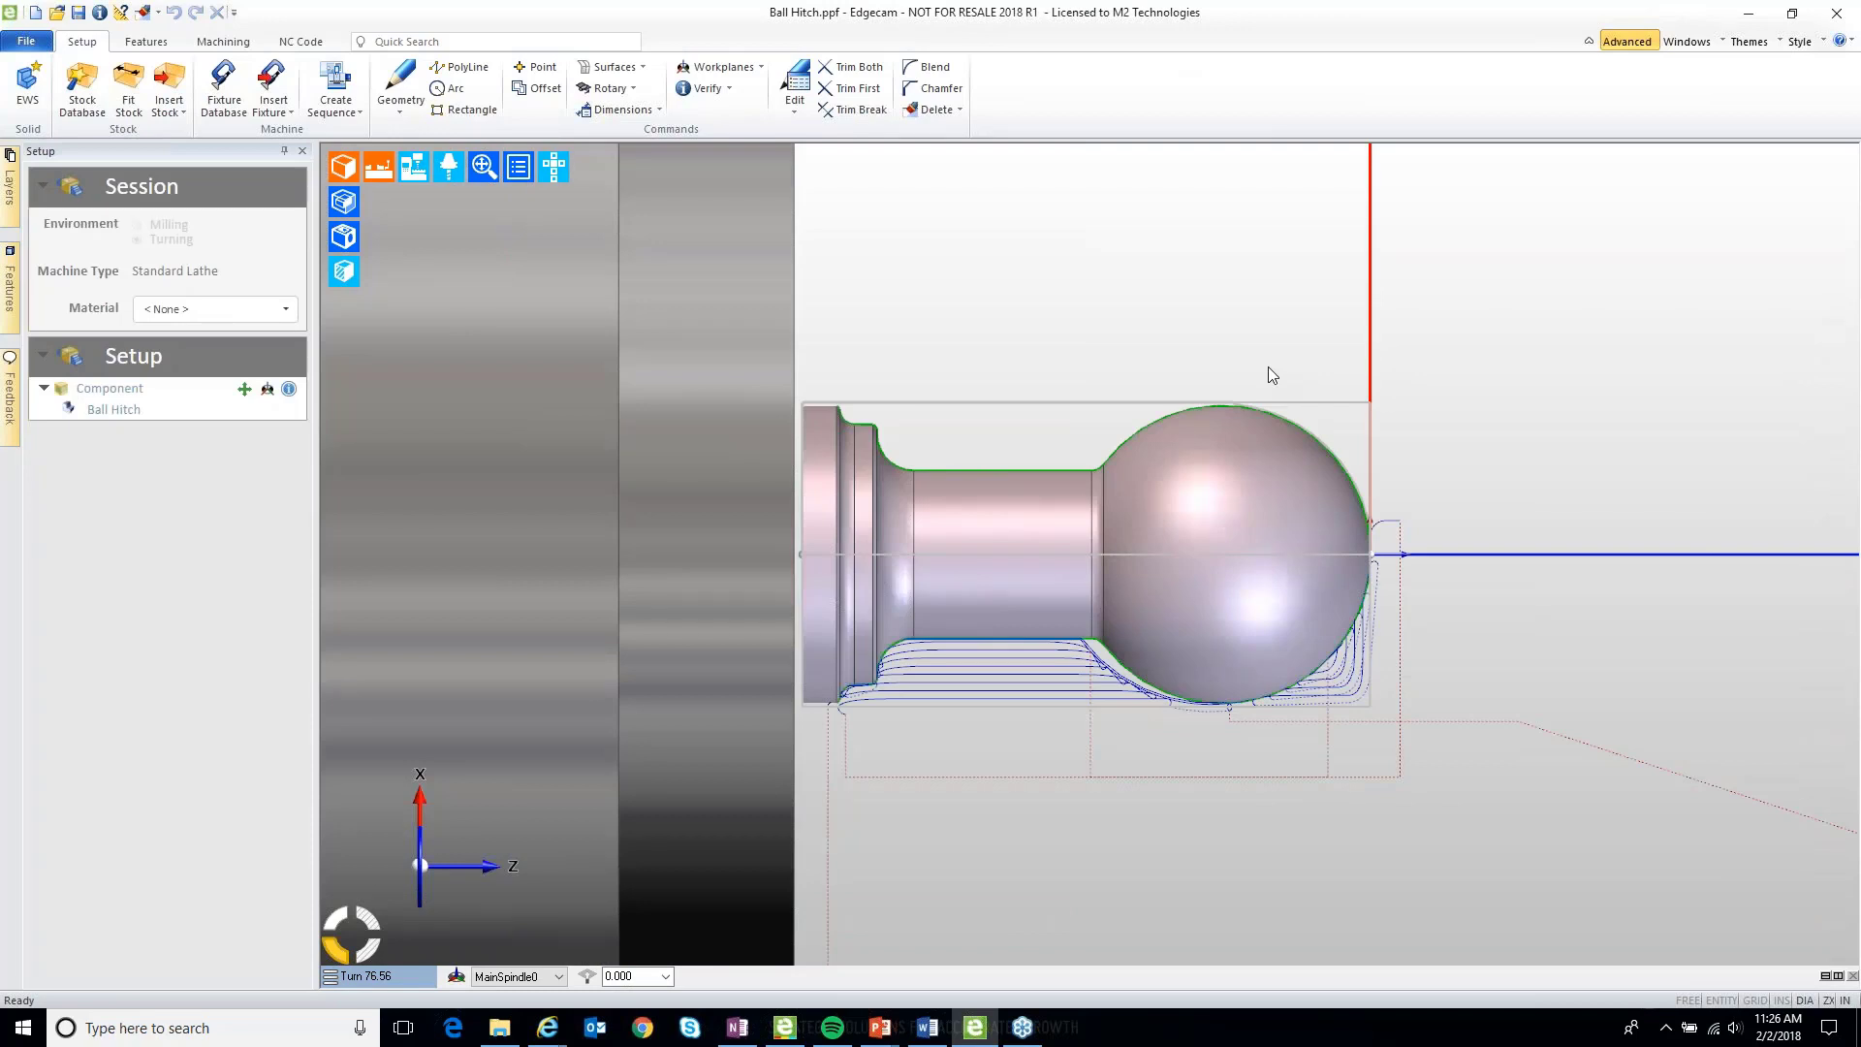
pyautogui.click(222, 40)
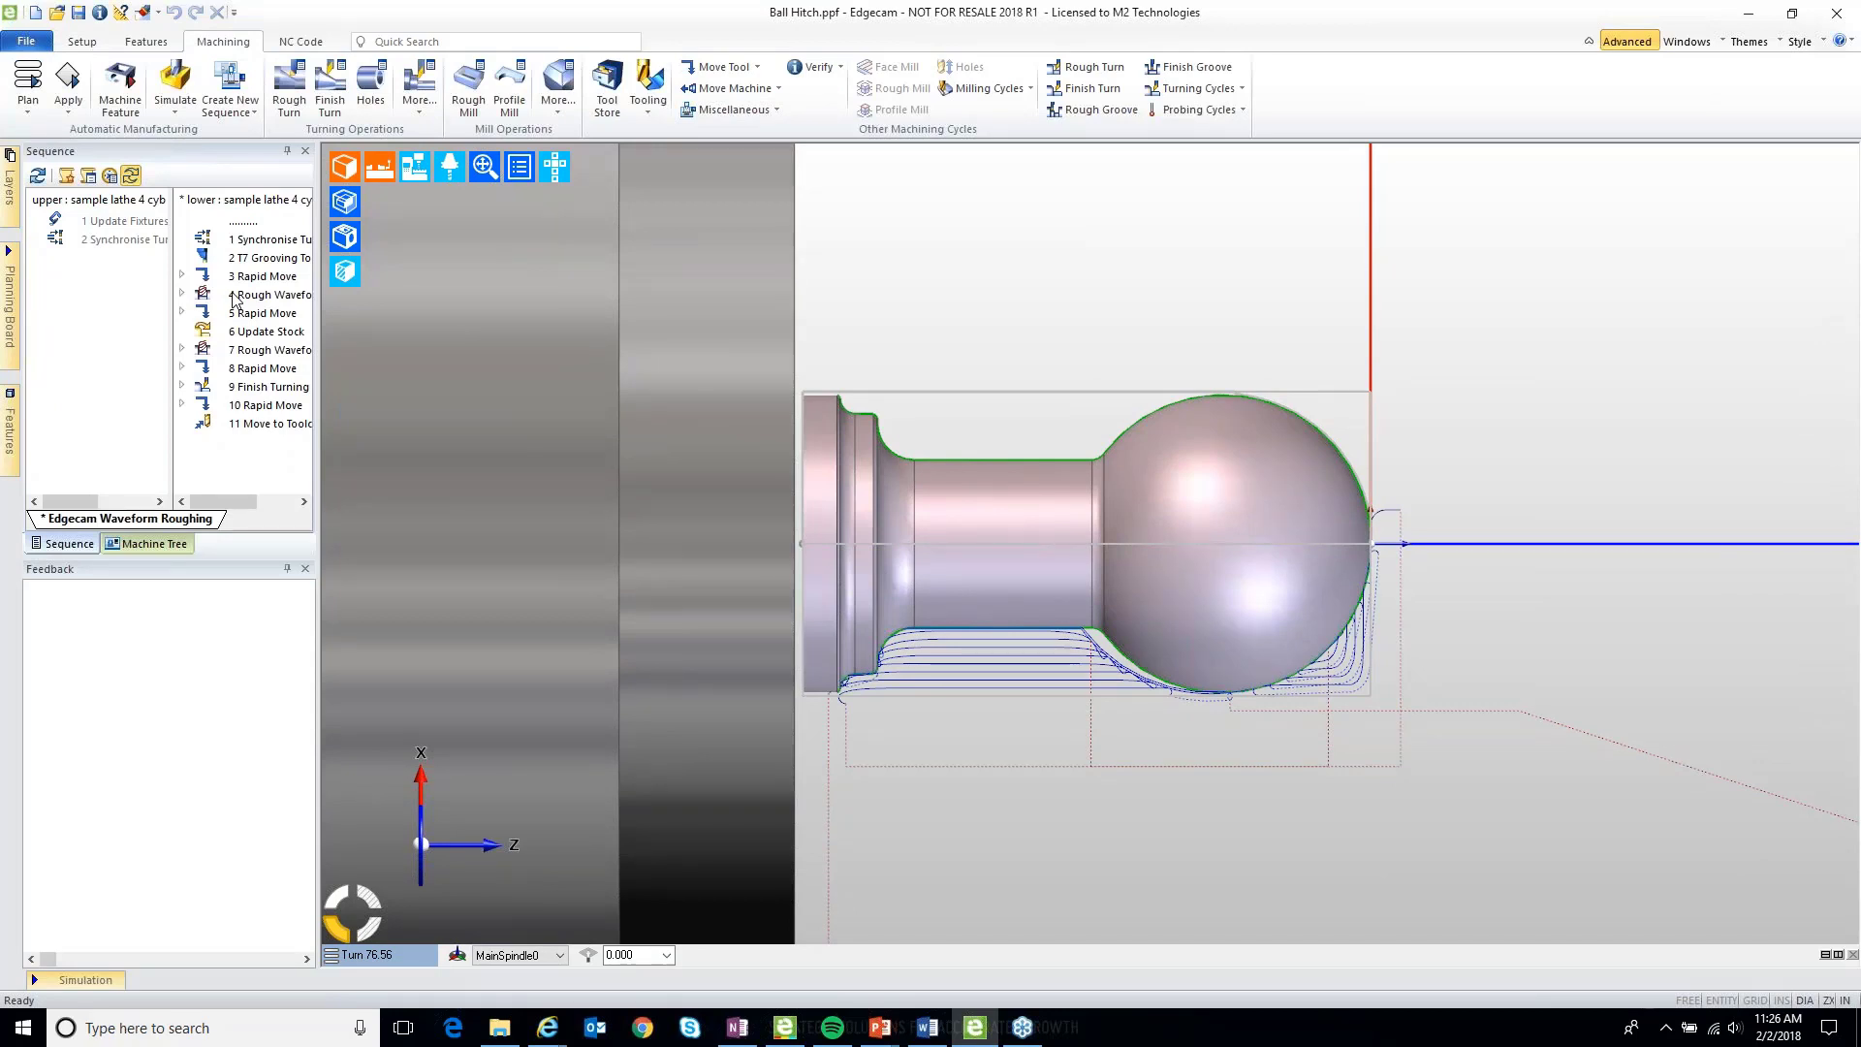
# Examine the ball hitch's two Rough Waveform Turn toolpaths, around the ball's front and along the neck behind it.
pyautogui.click(232, 293)
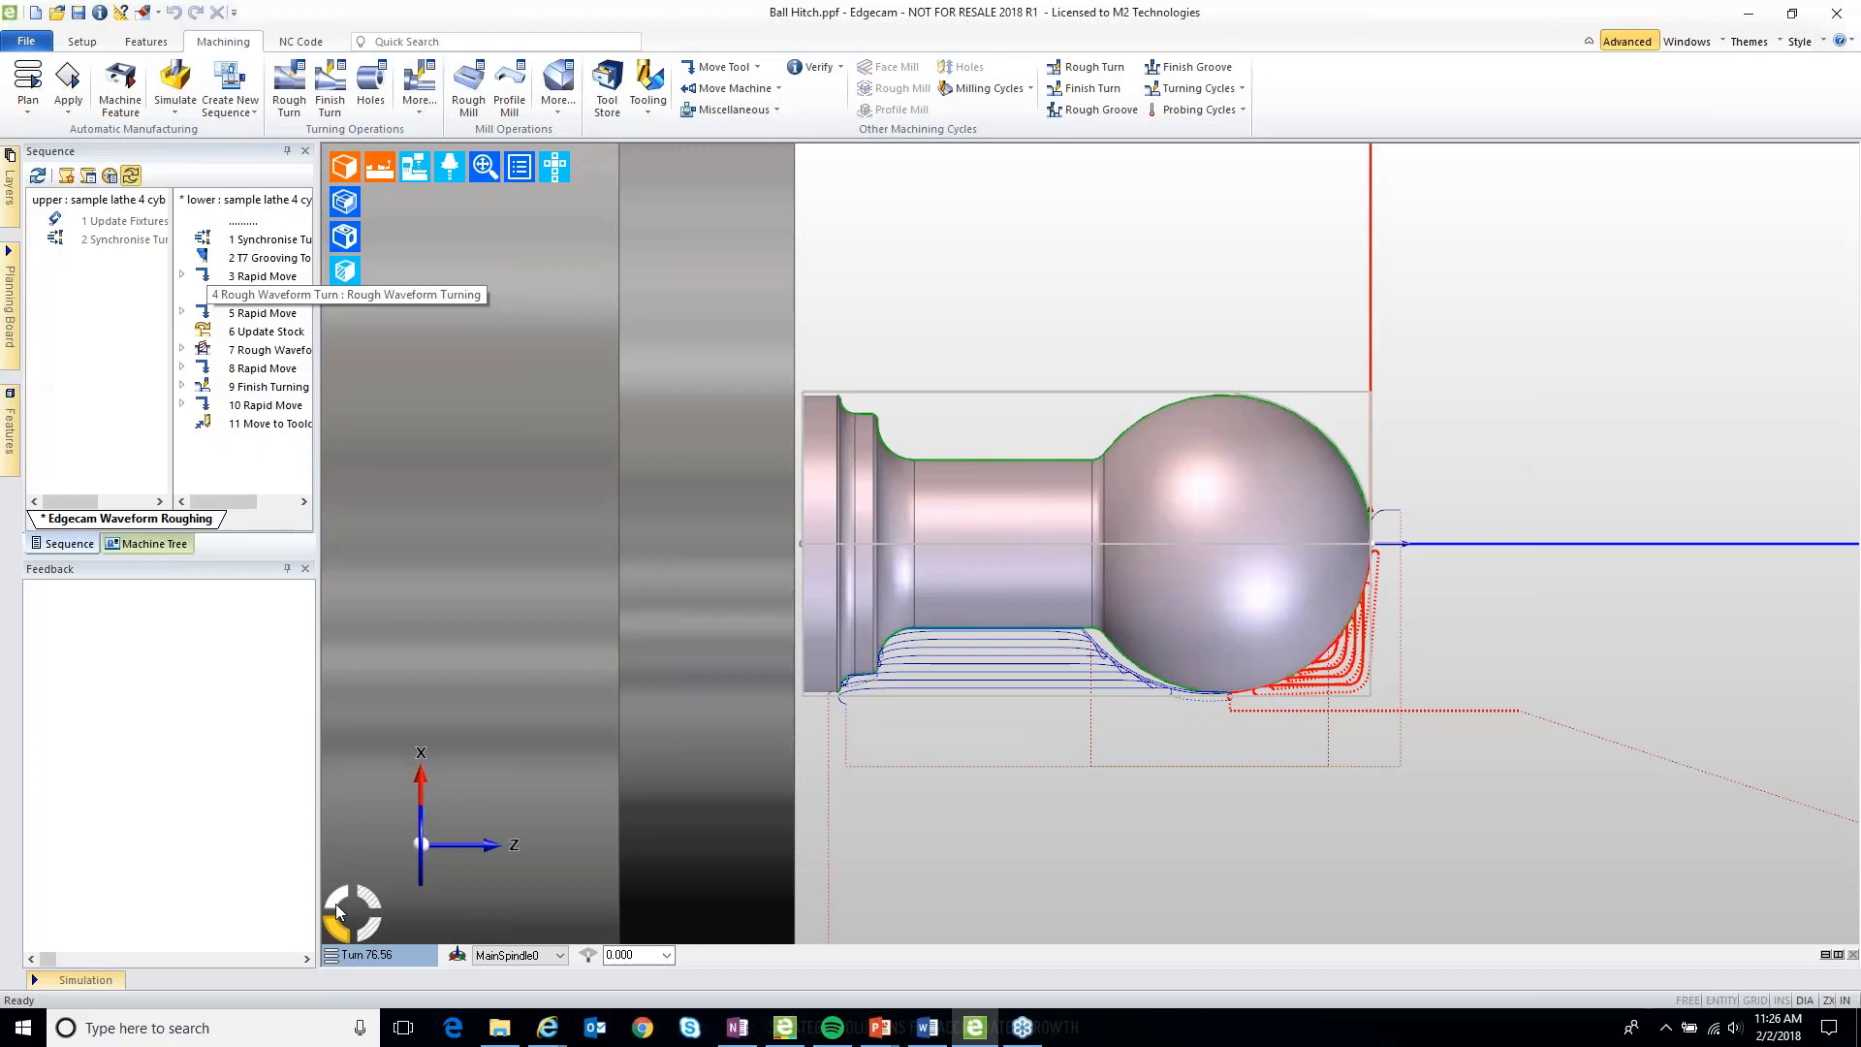
pyautogui.click(336, 903)
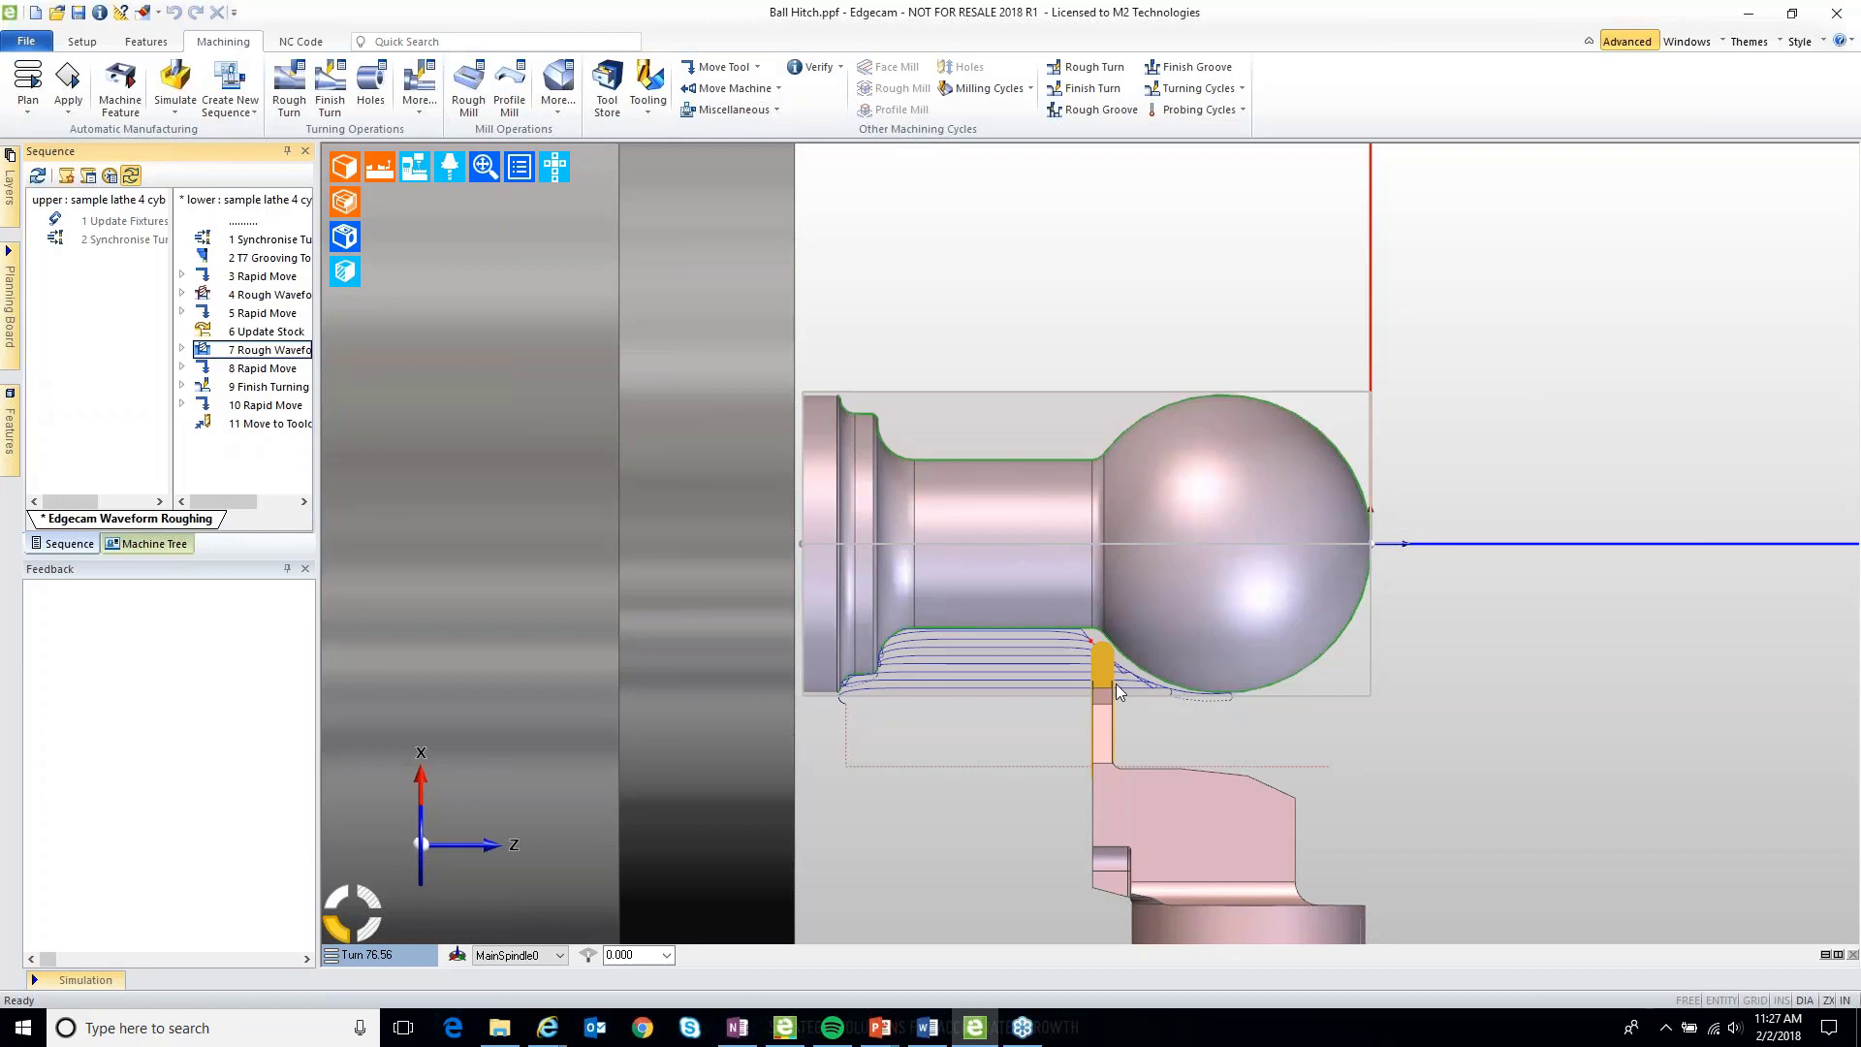
pyautogui.click(257, 352)
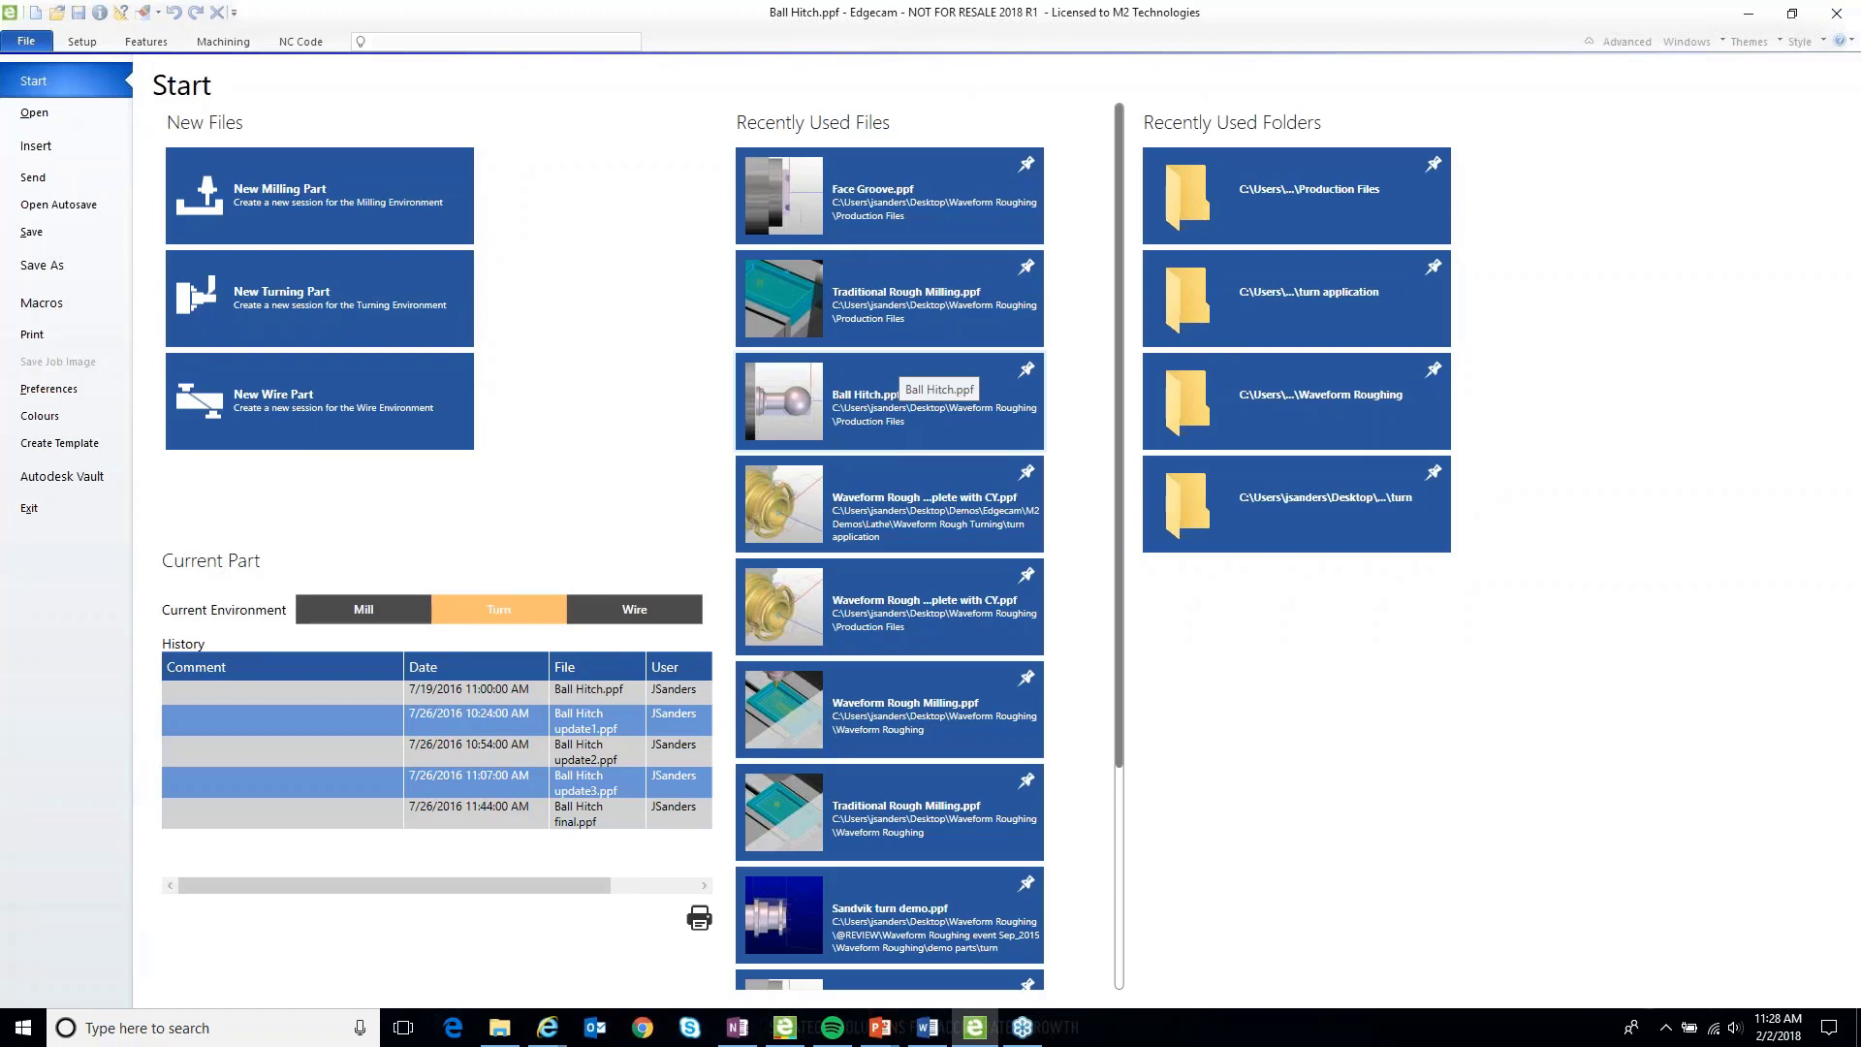
# Open Waveform Rough Turn demo part 2018 - turning complete with CY.ppf and examine its Rough notch and Rough Pocket milling toolpaths.
pyautogui.click(889, 470)
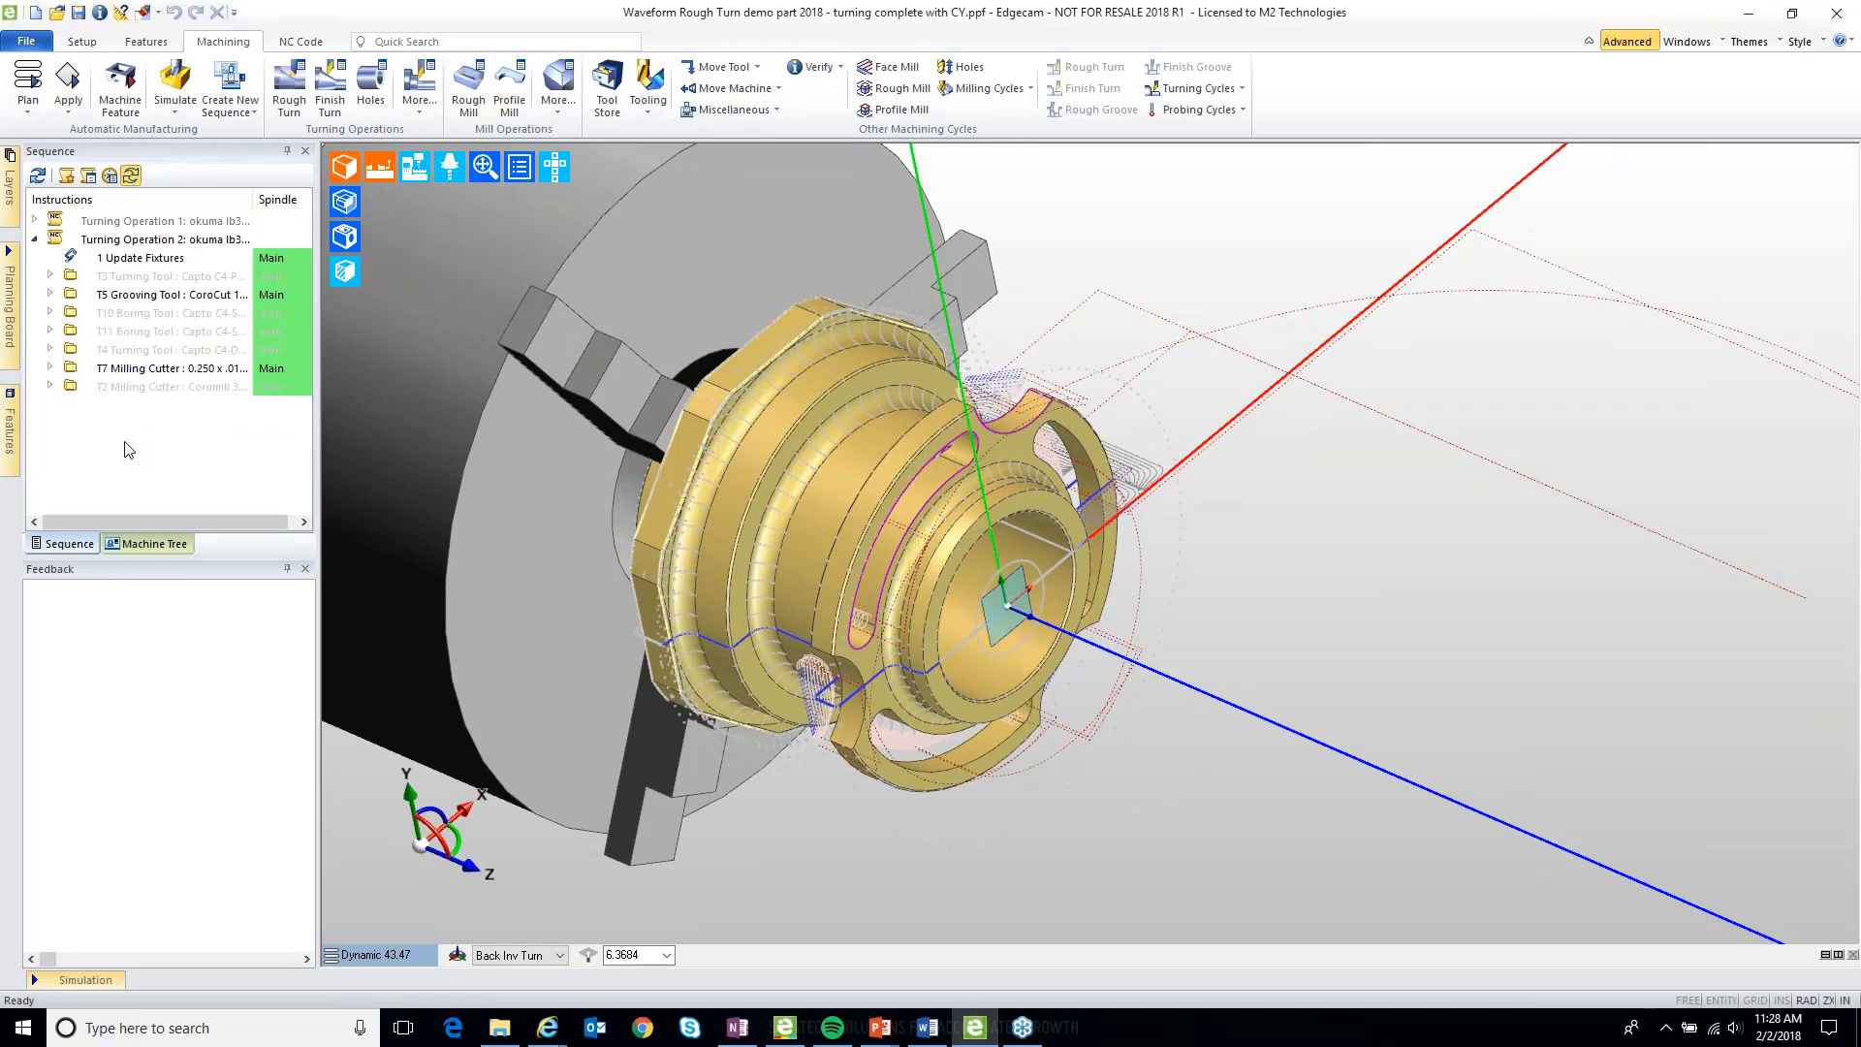
pyautogui.click(1103, 472)
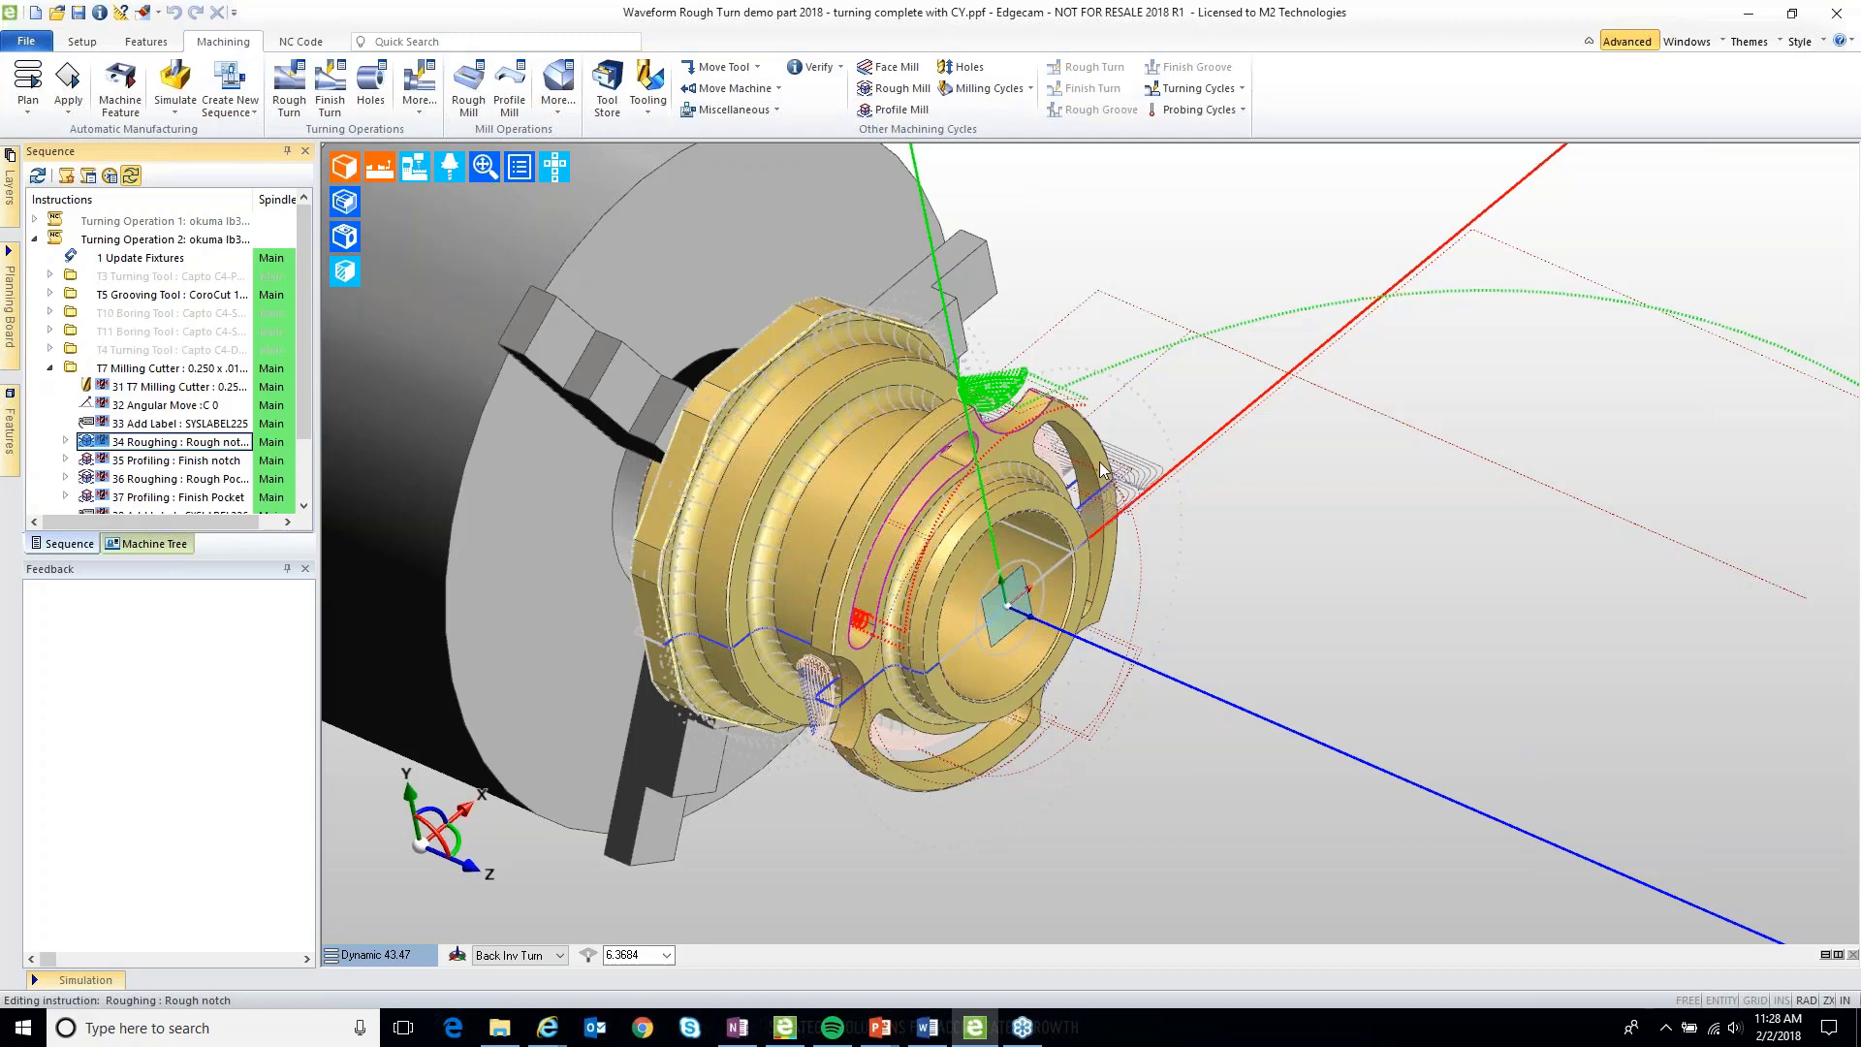
pyautogui.click(544, 176)
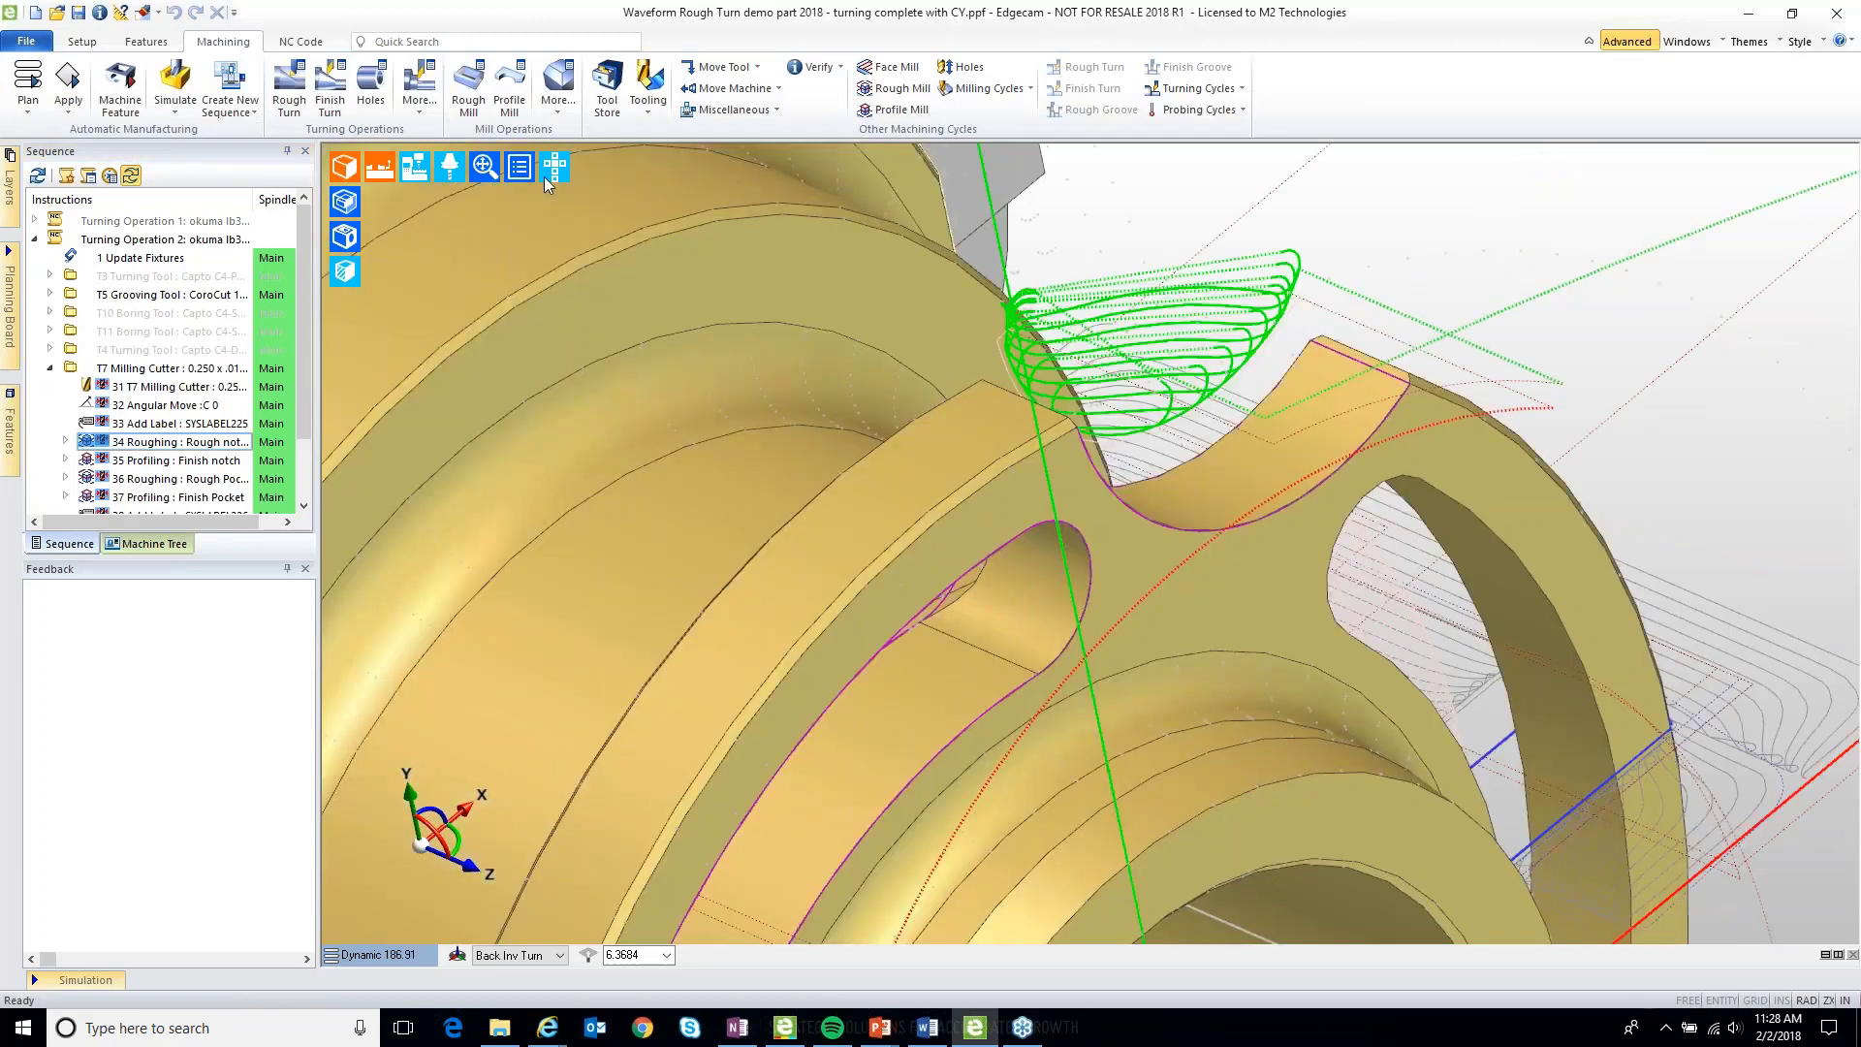
pyautogui.press('Down')
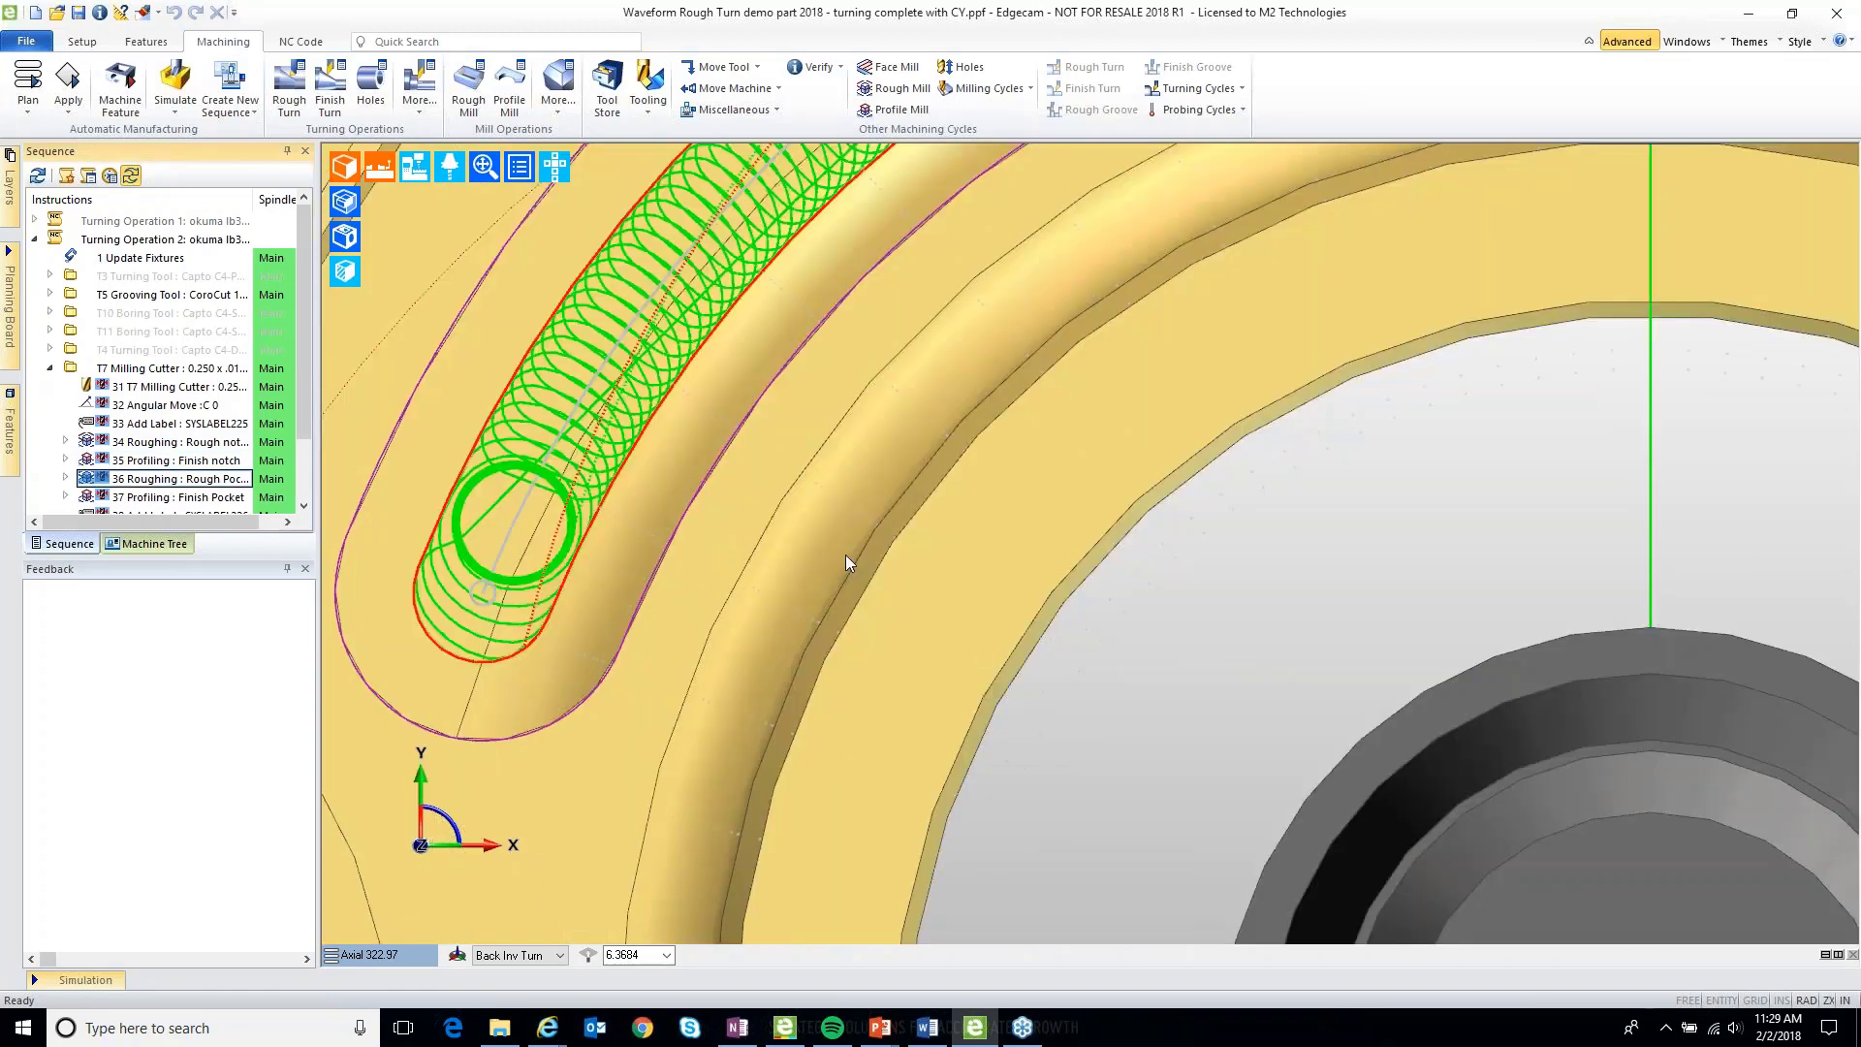
pyautogui.scroll(-3, 845, 554)
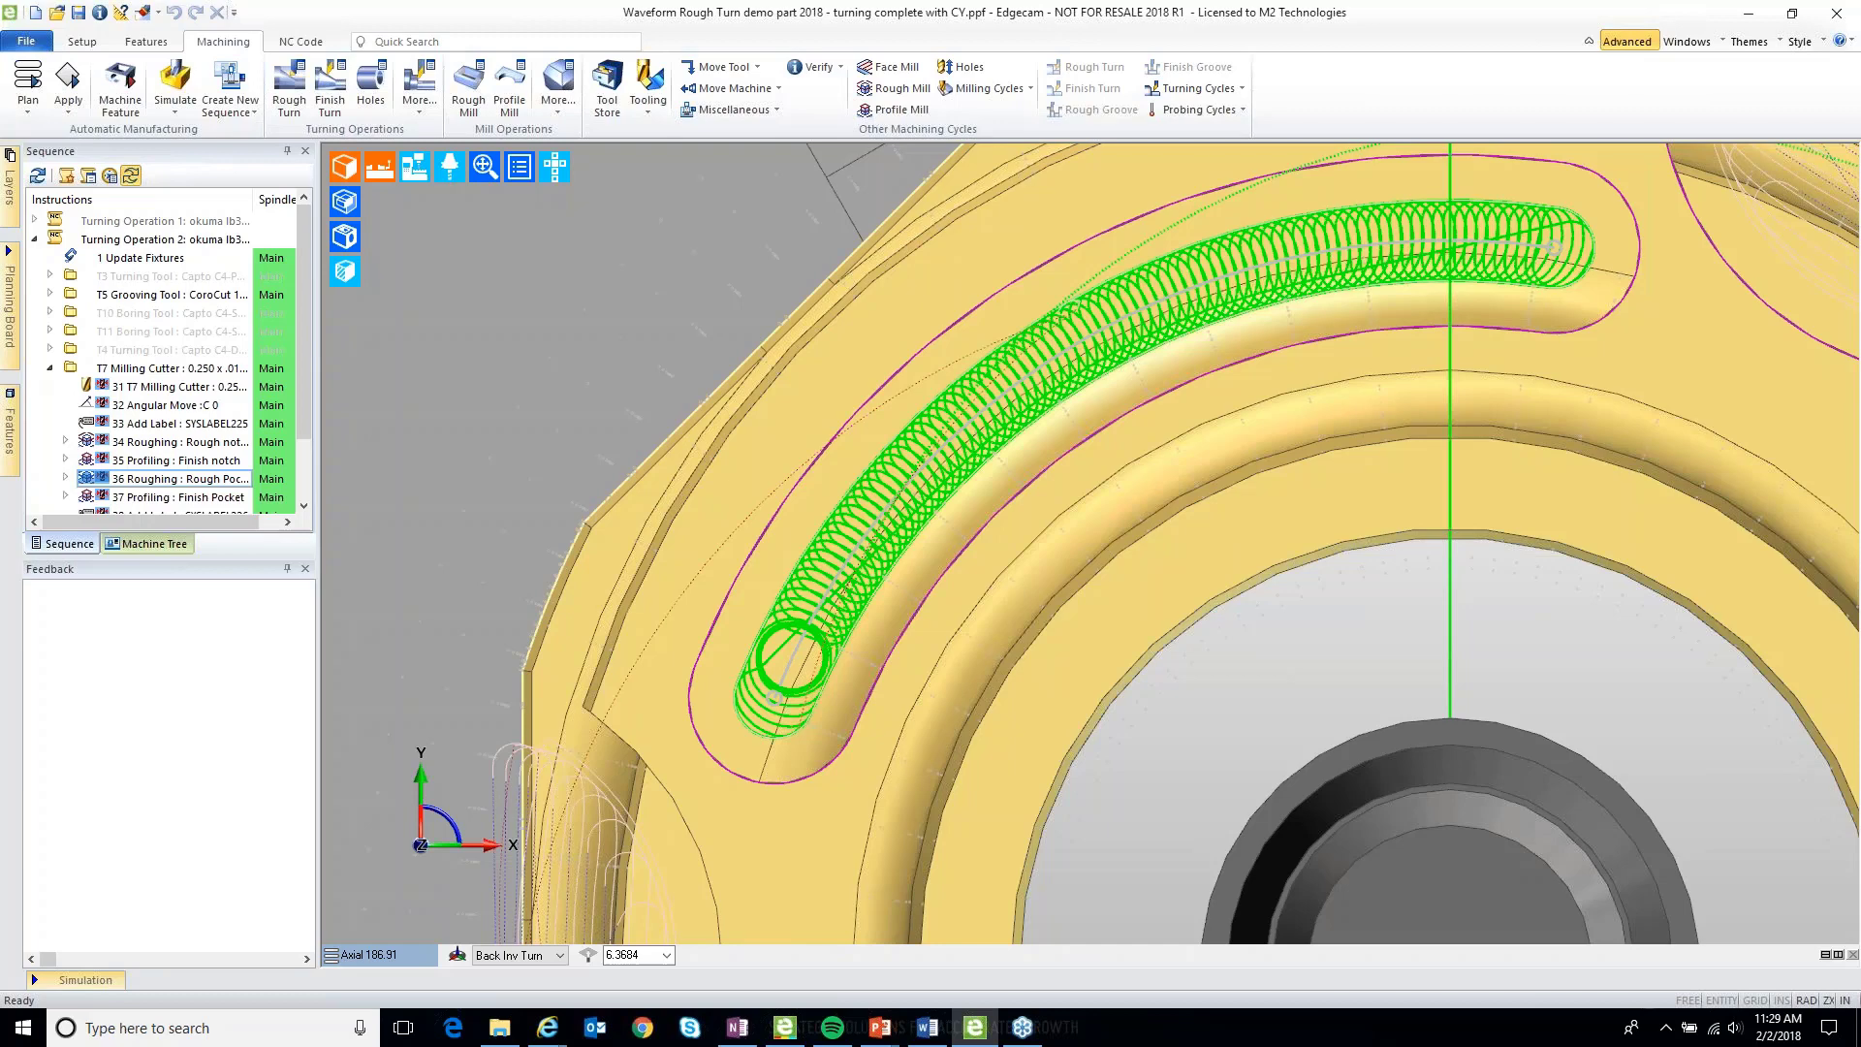
# List the T5 grooving tool's operations in Turning Operation 2 and simulate its Rough Waveform Turn cycle 9.
pyautogui.moveTo(1091, 543); pyautogui.dragTo(735, 576, button='middle')
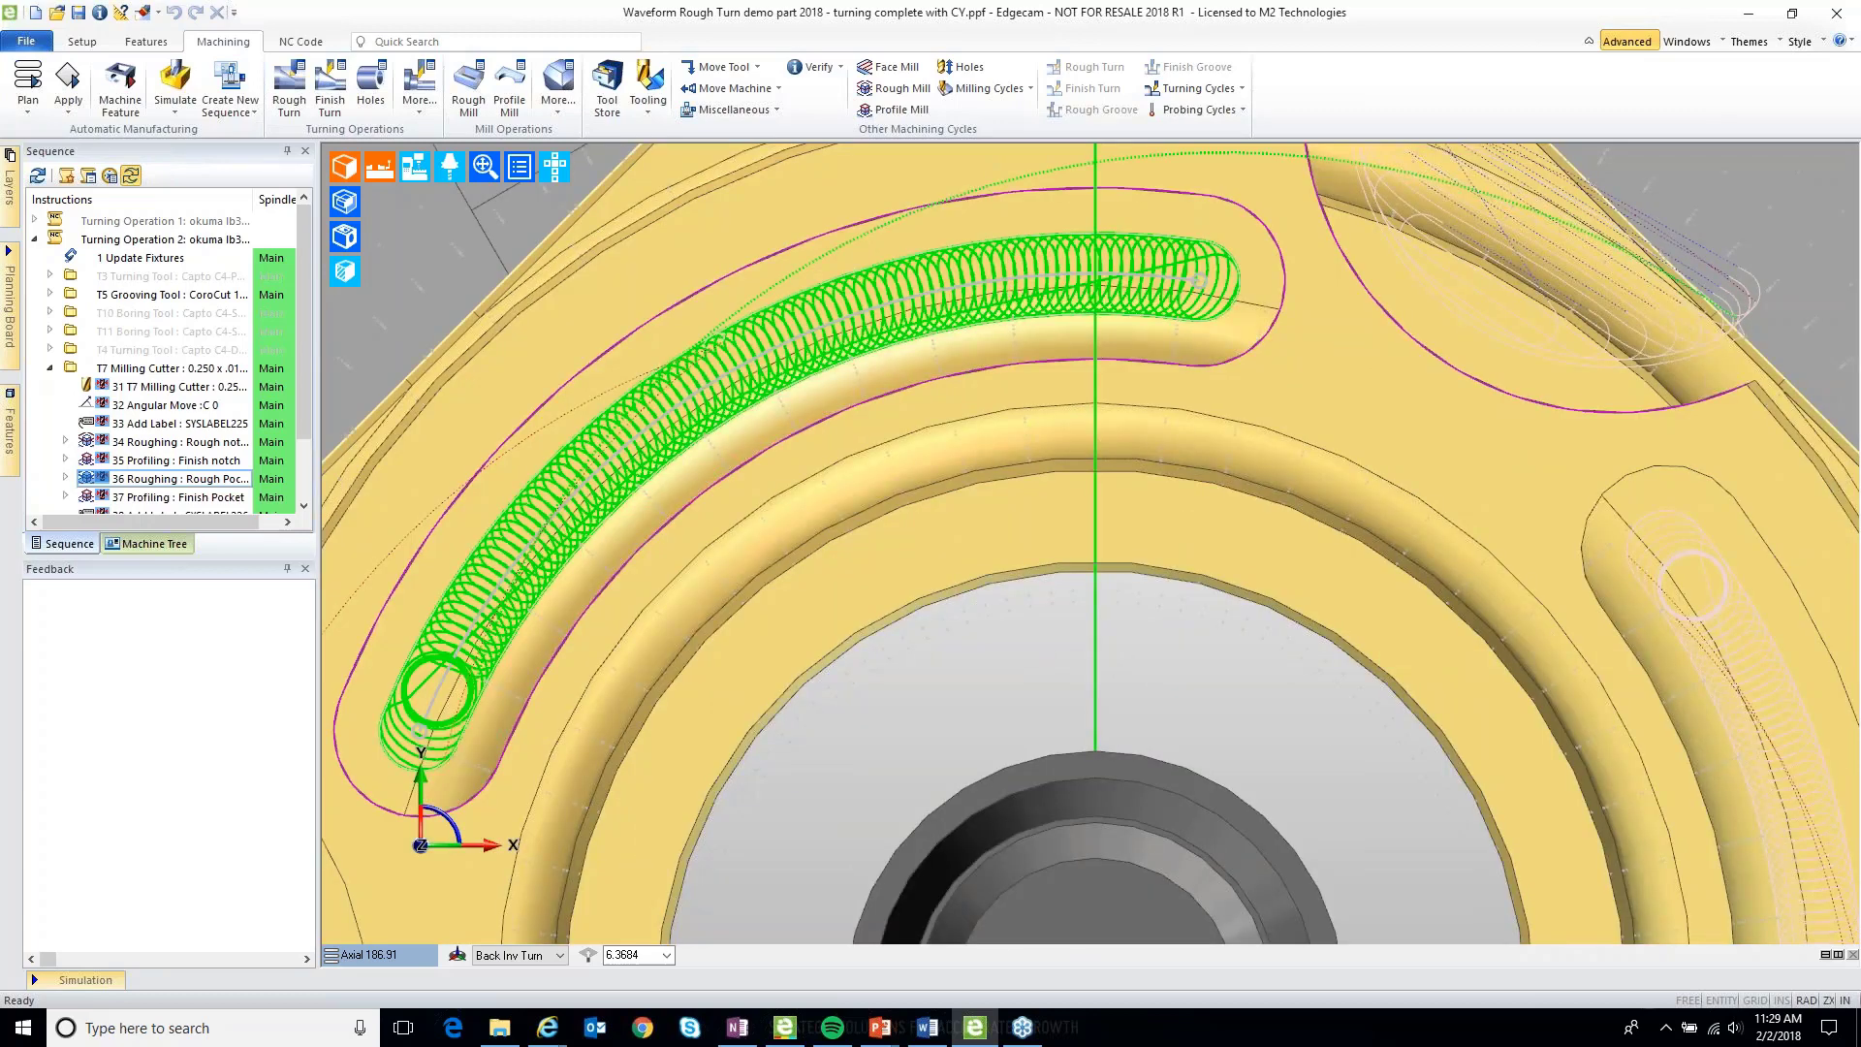
pyautogui.scroll(-3, 521, 238)
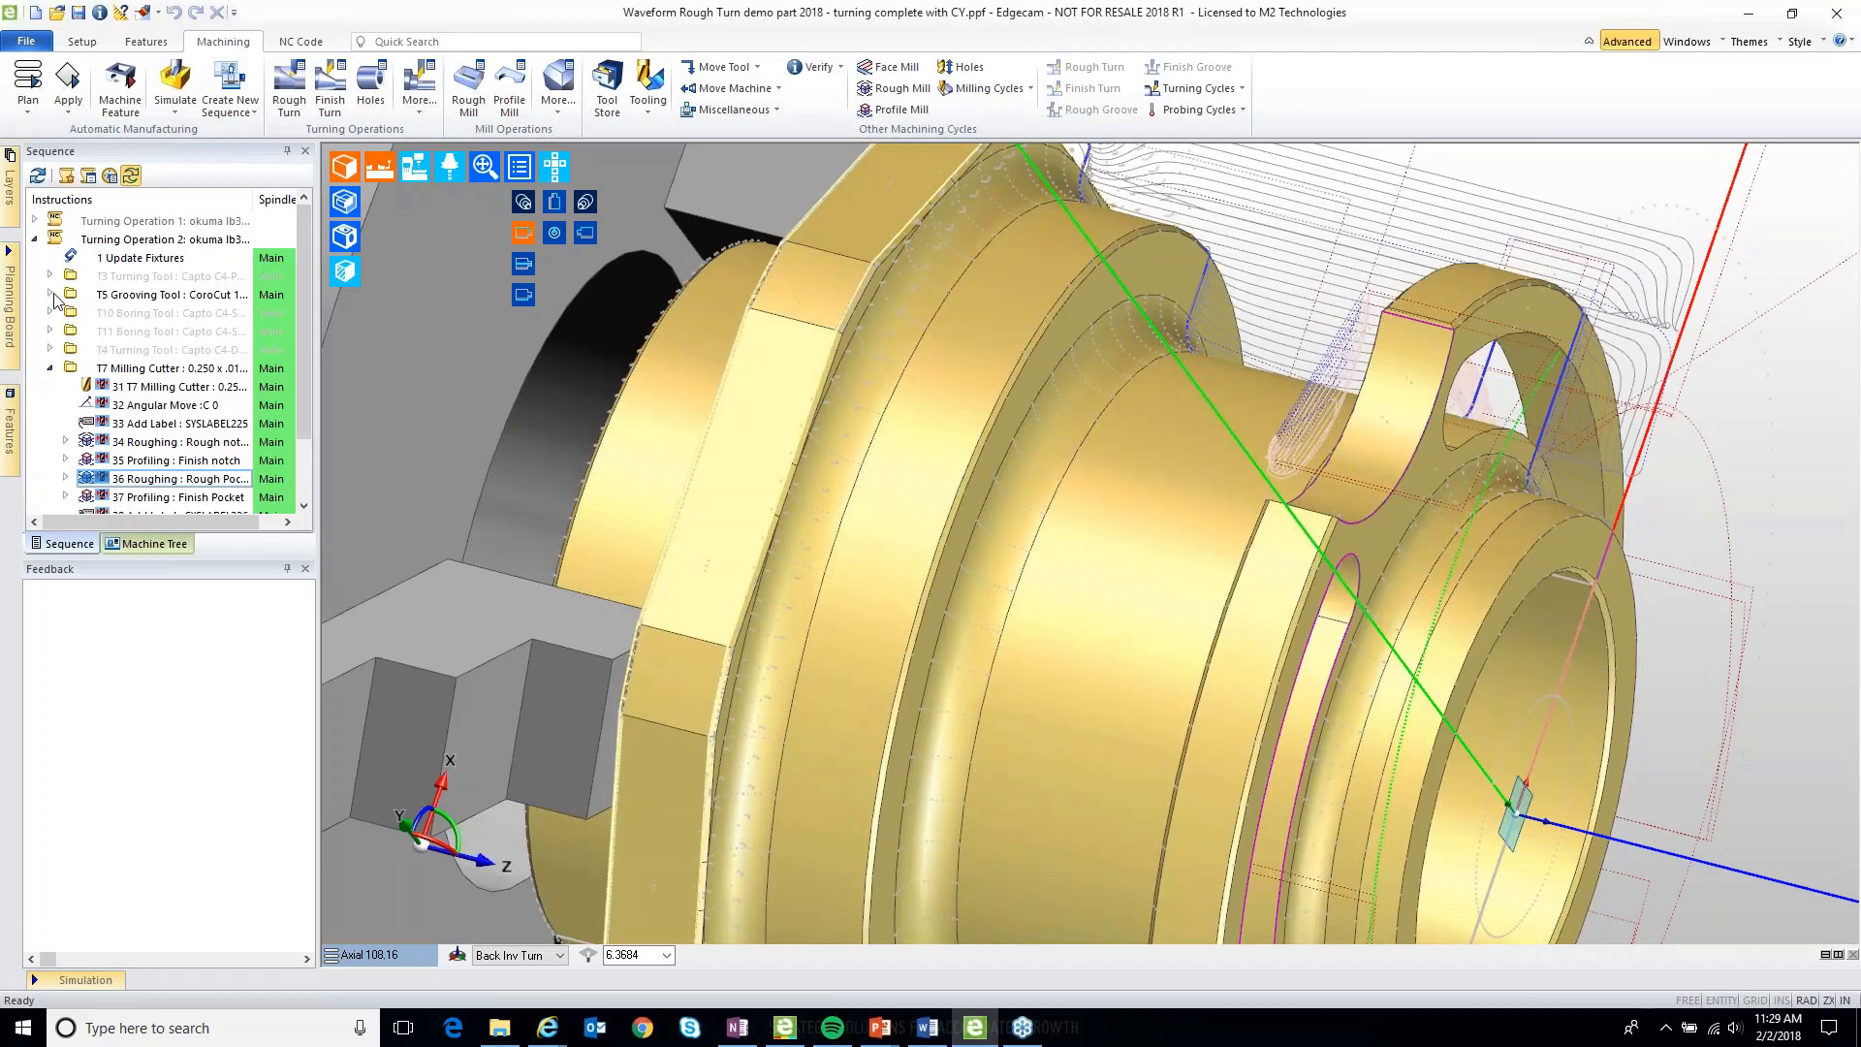
pyautogui.click(54, 295)
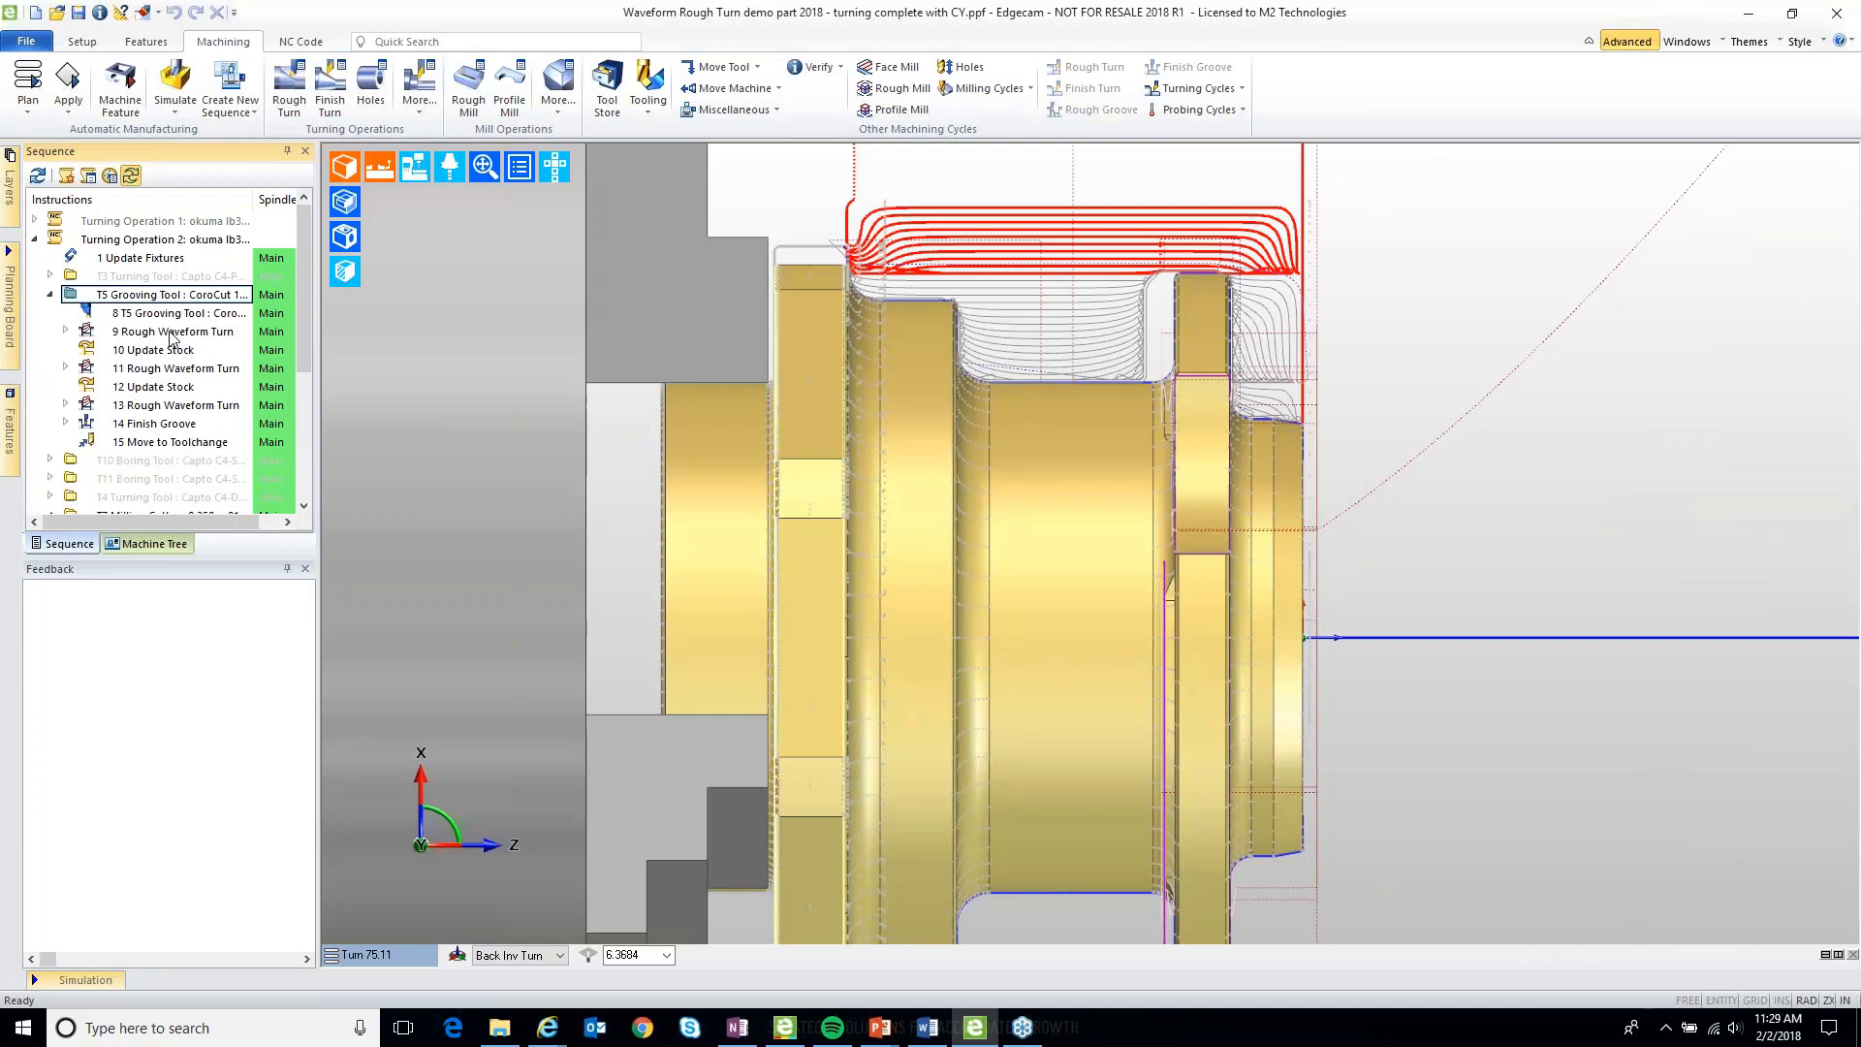
pyautogui.rightClick(170, 336)
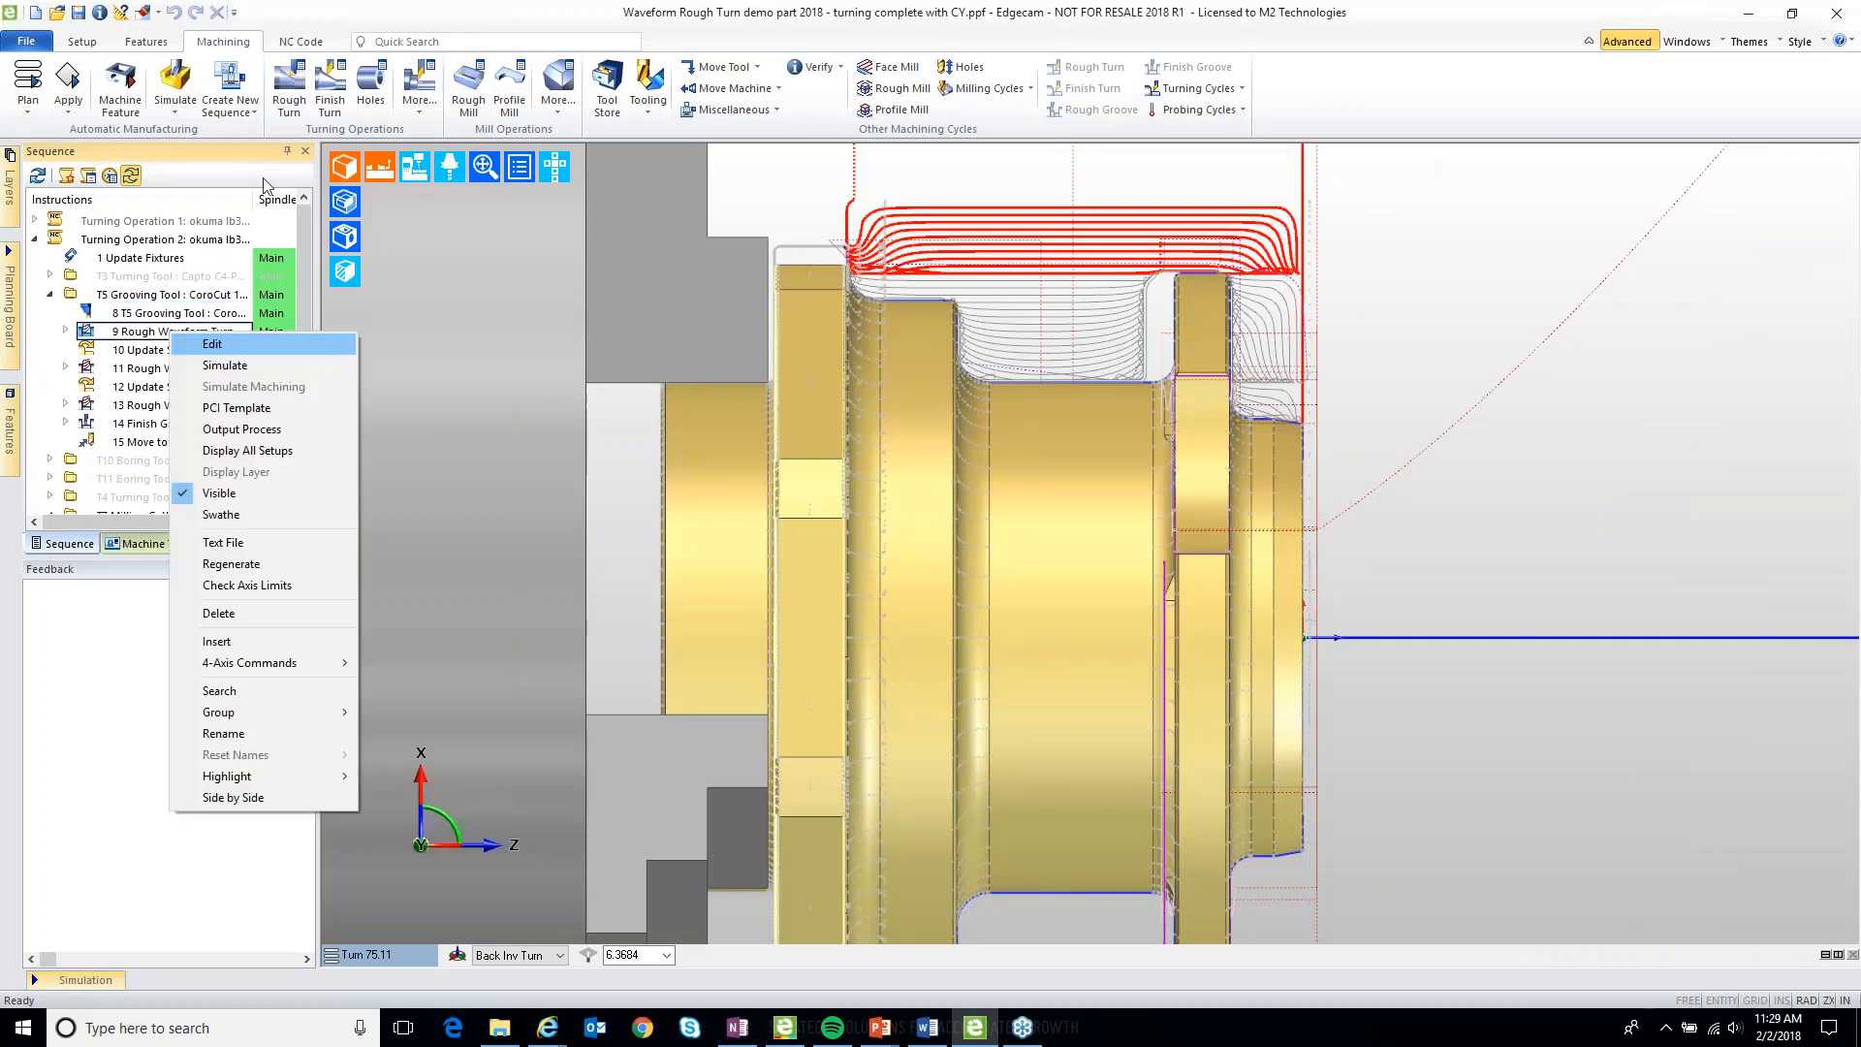
pyautogui.click(225, 366)
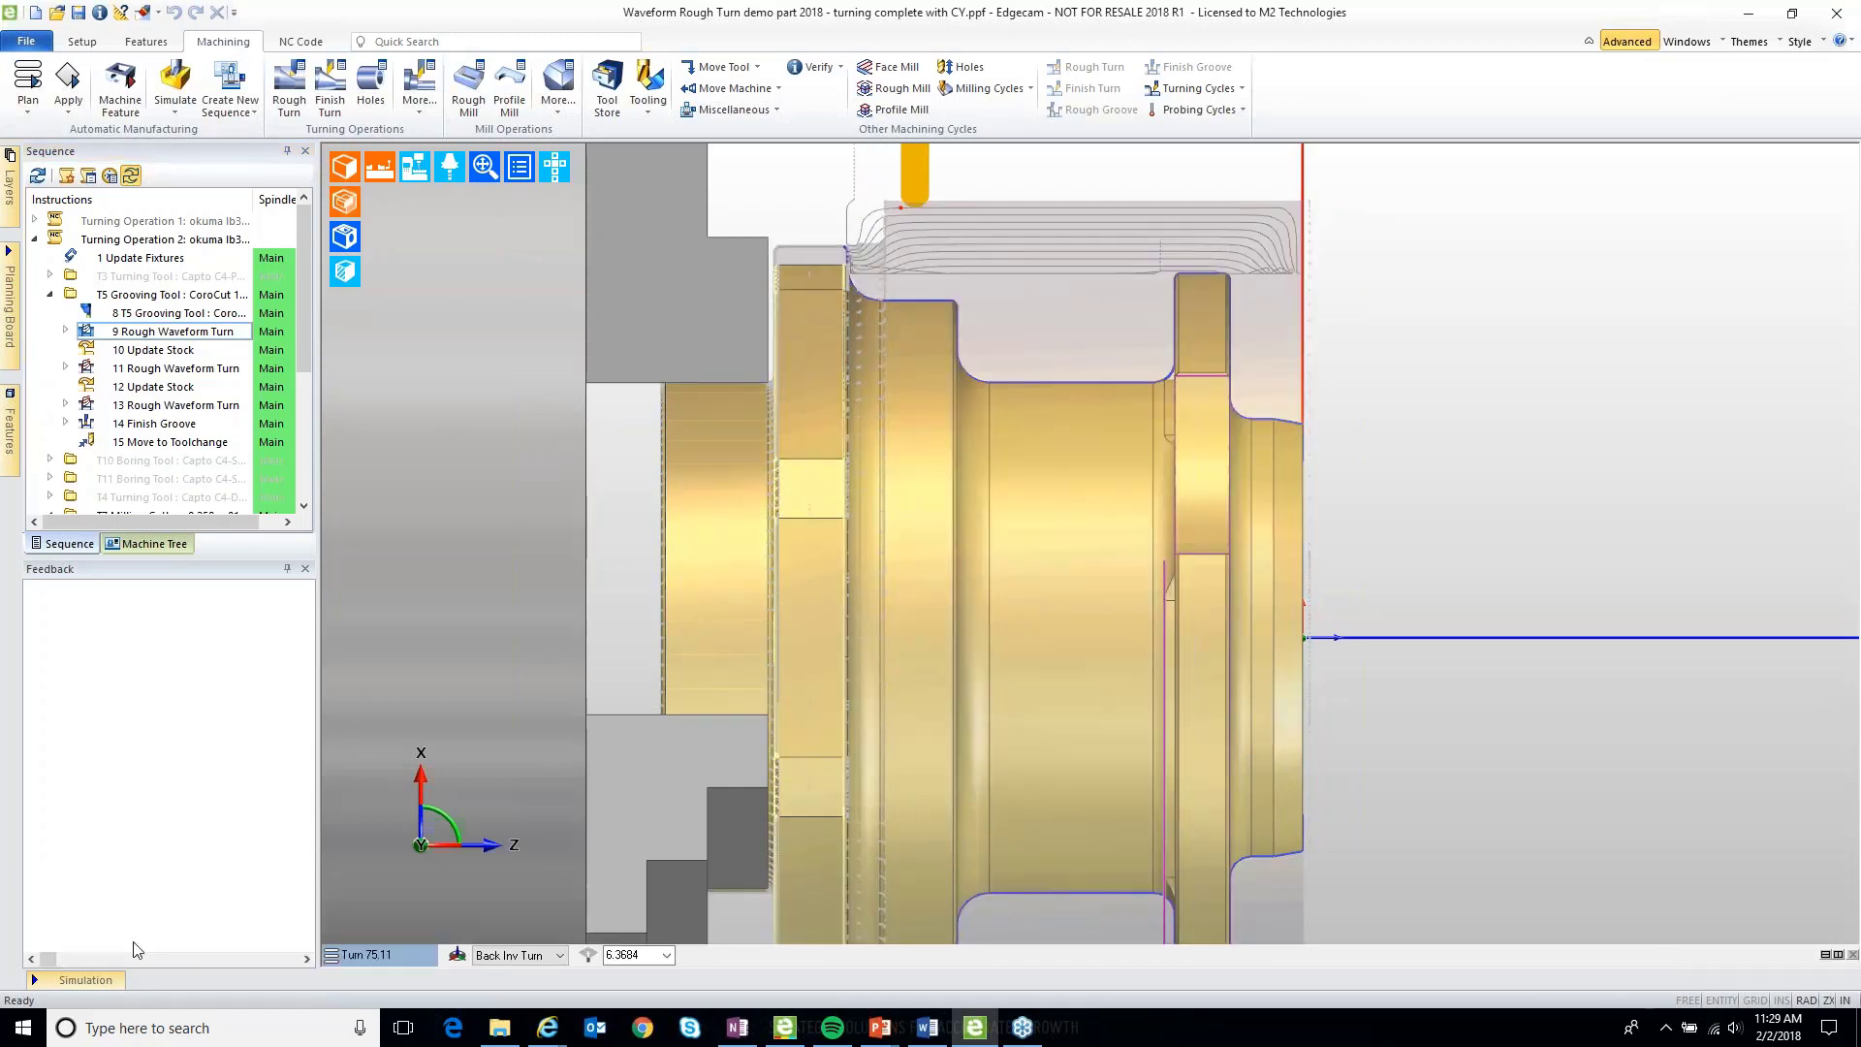
# Adjust the playback speed to watch the grooving tool's Waveform roughing passes, and stop the simulation.
pyautogui.moveTo(107, 975)
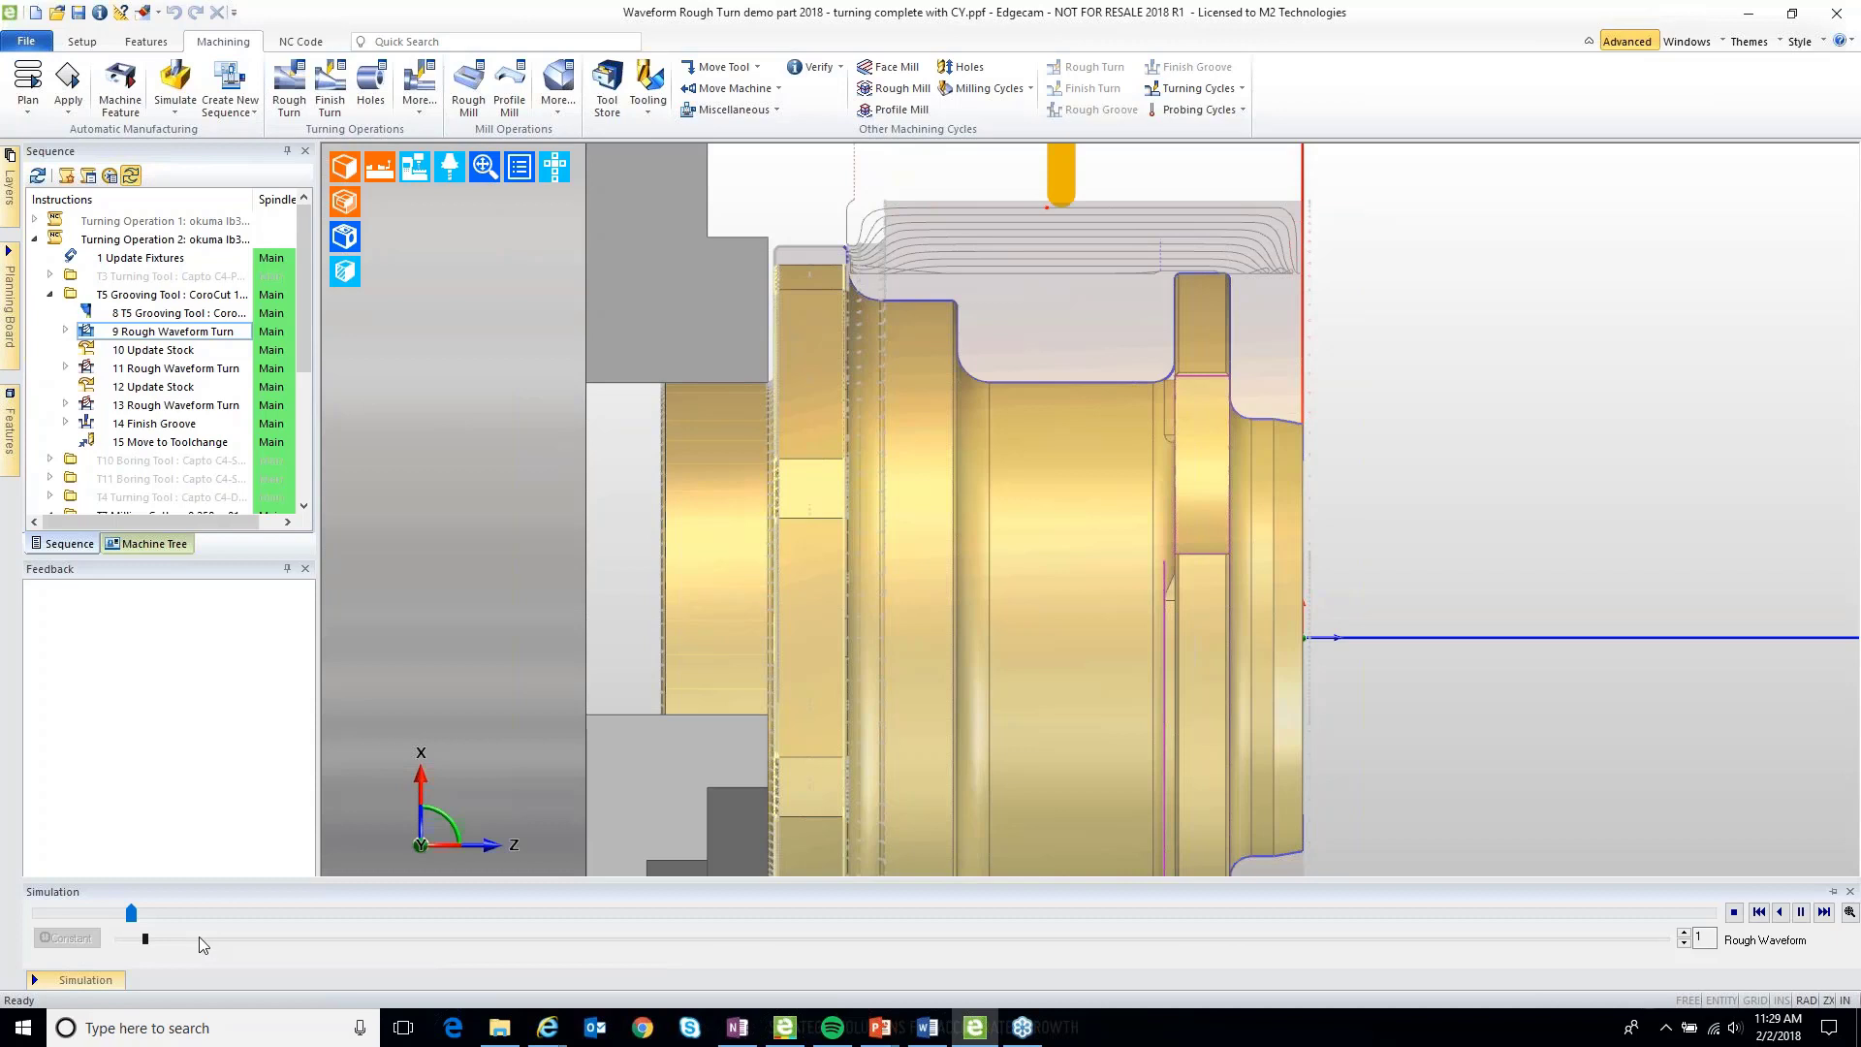
pyautogui.click(199, 937)
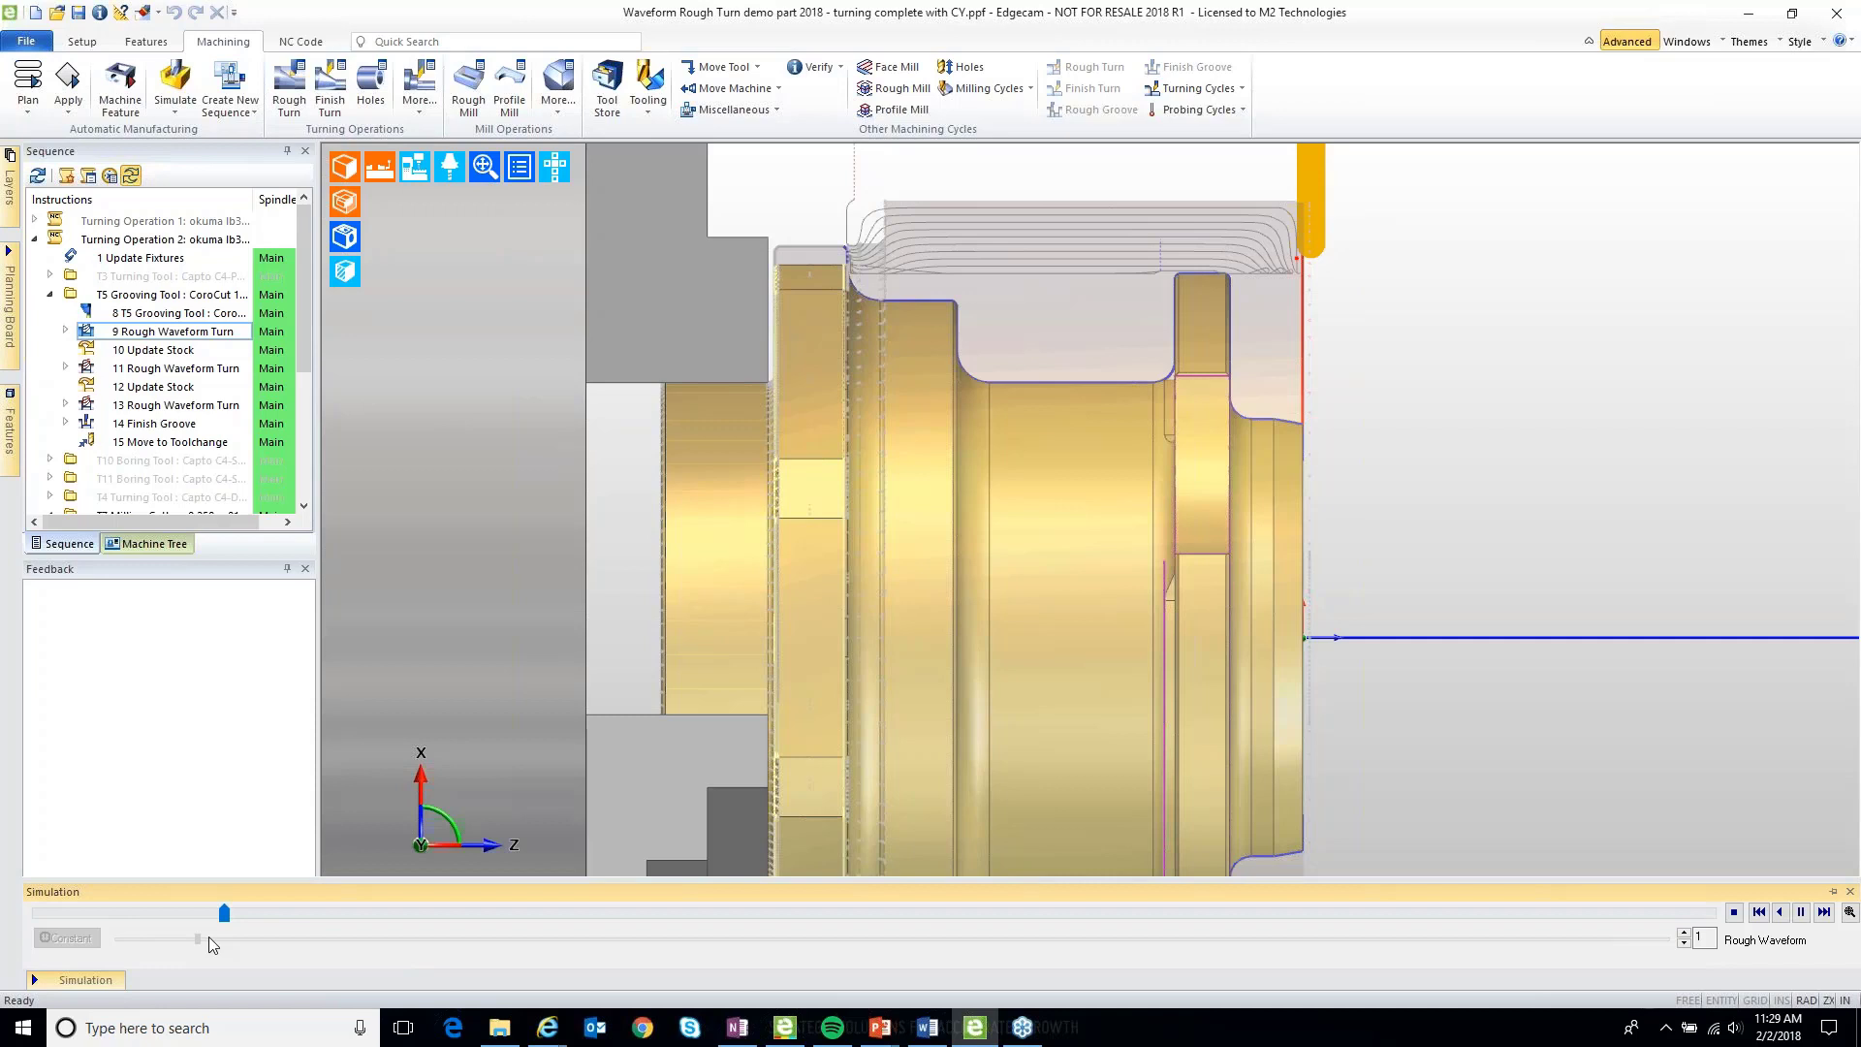
pyautogui.click(211, 937)
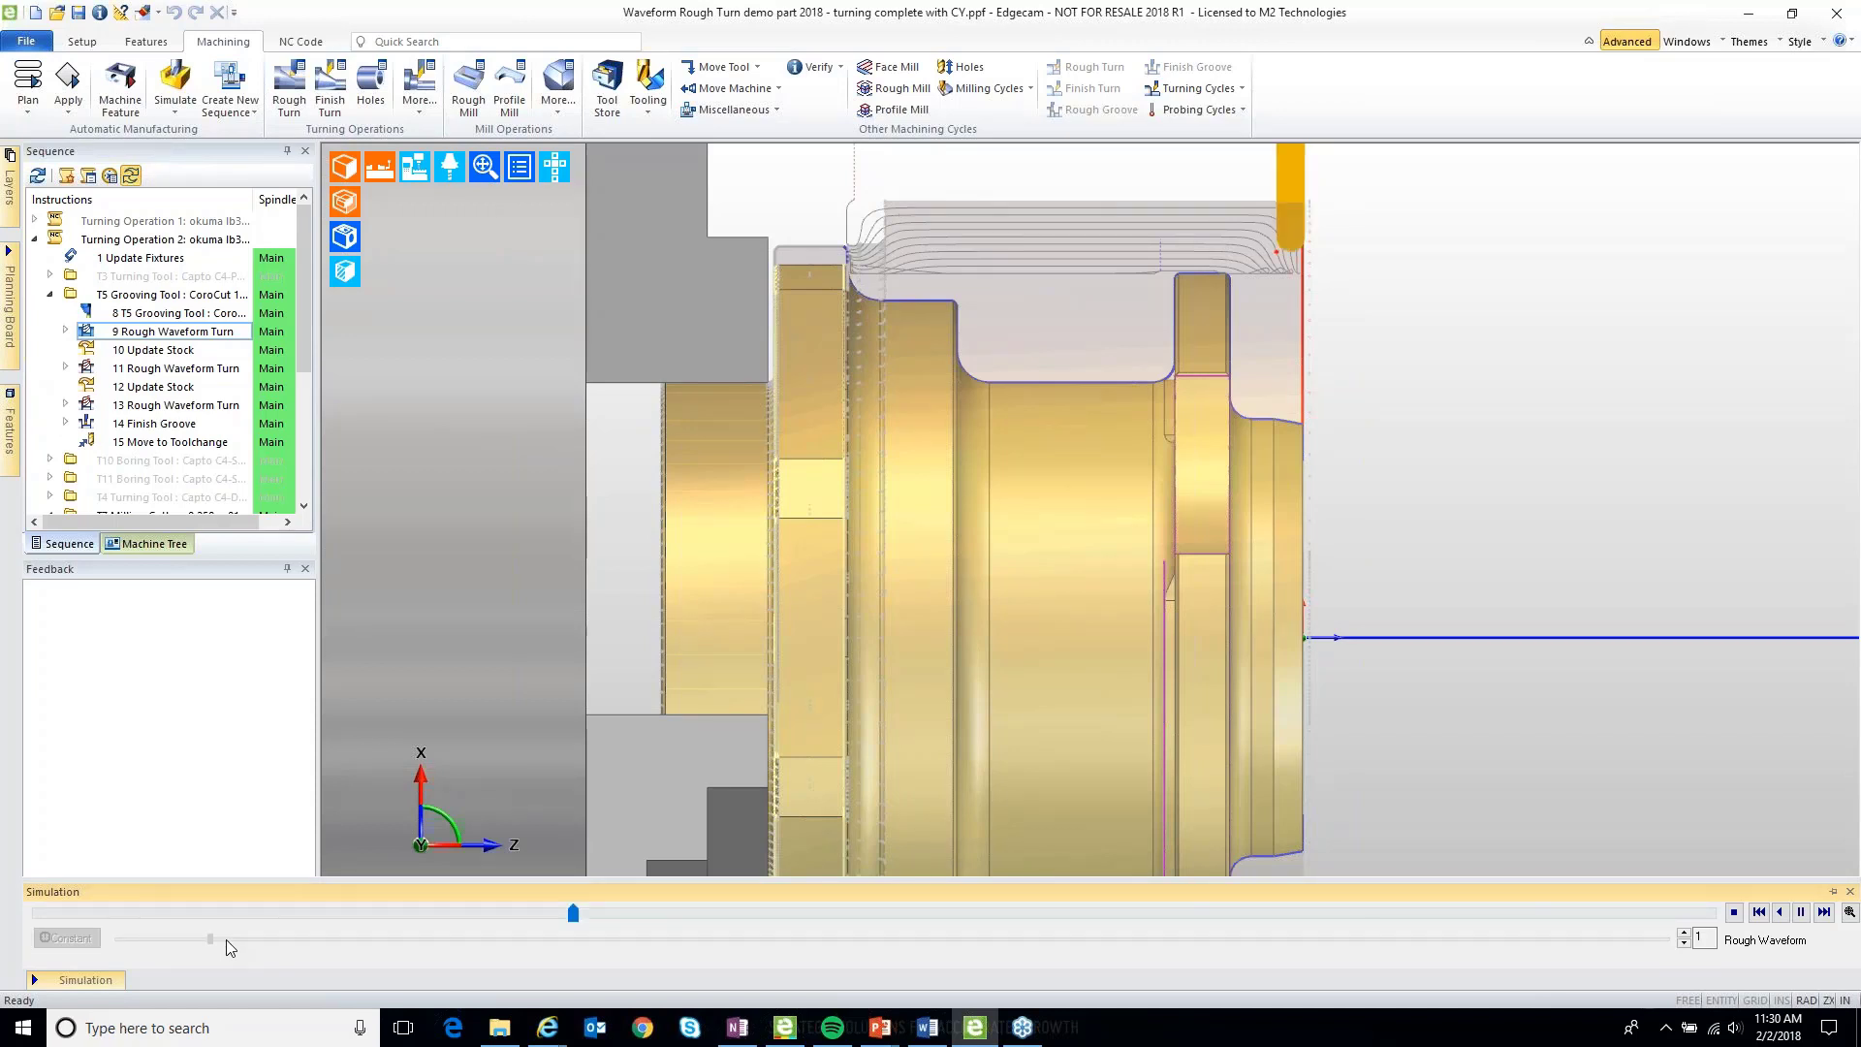
pyautogui.click(226, 939)
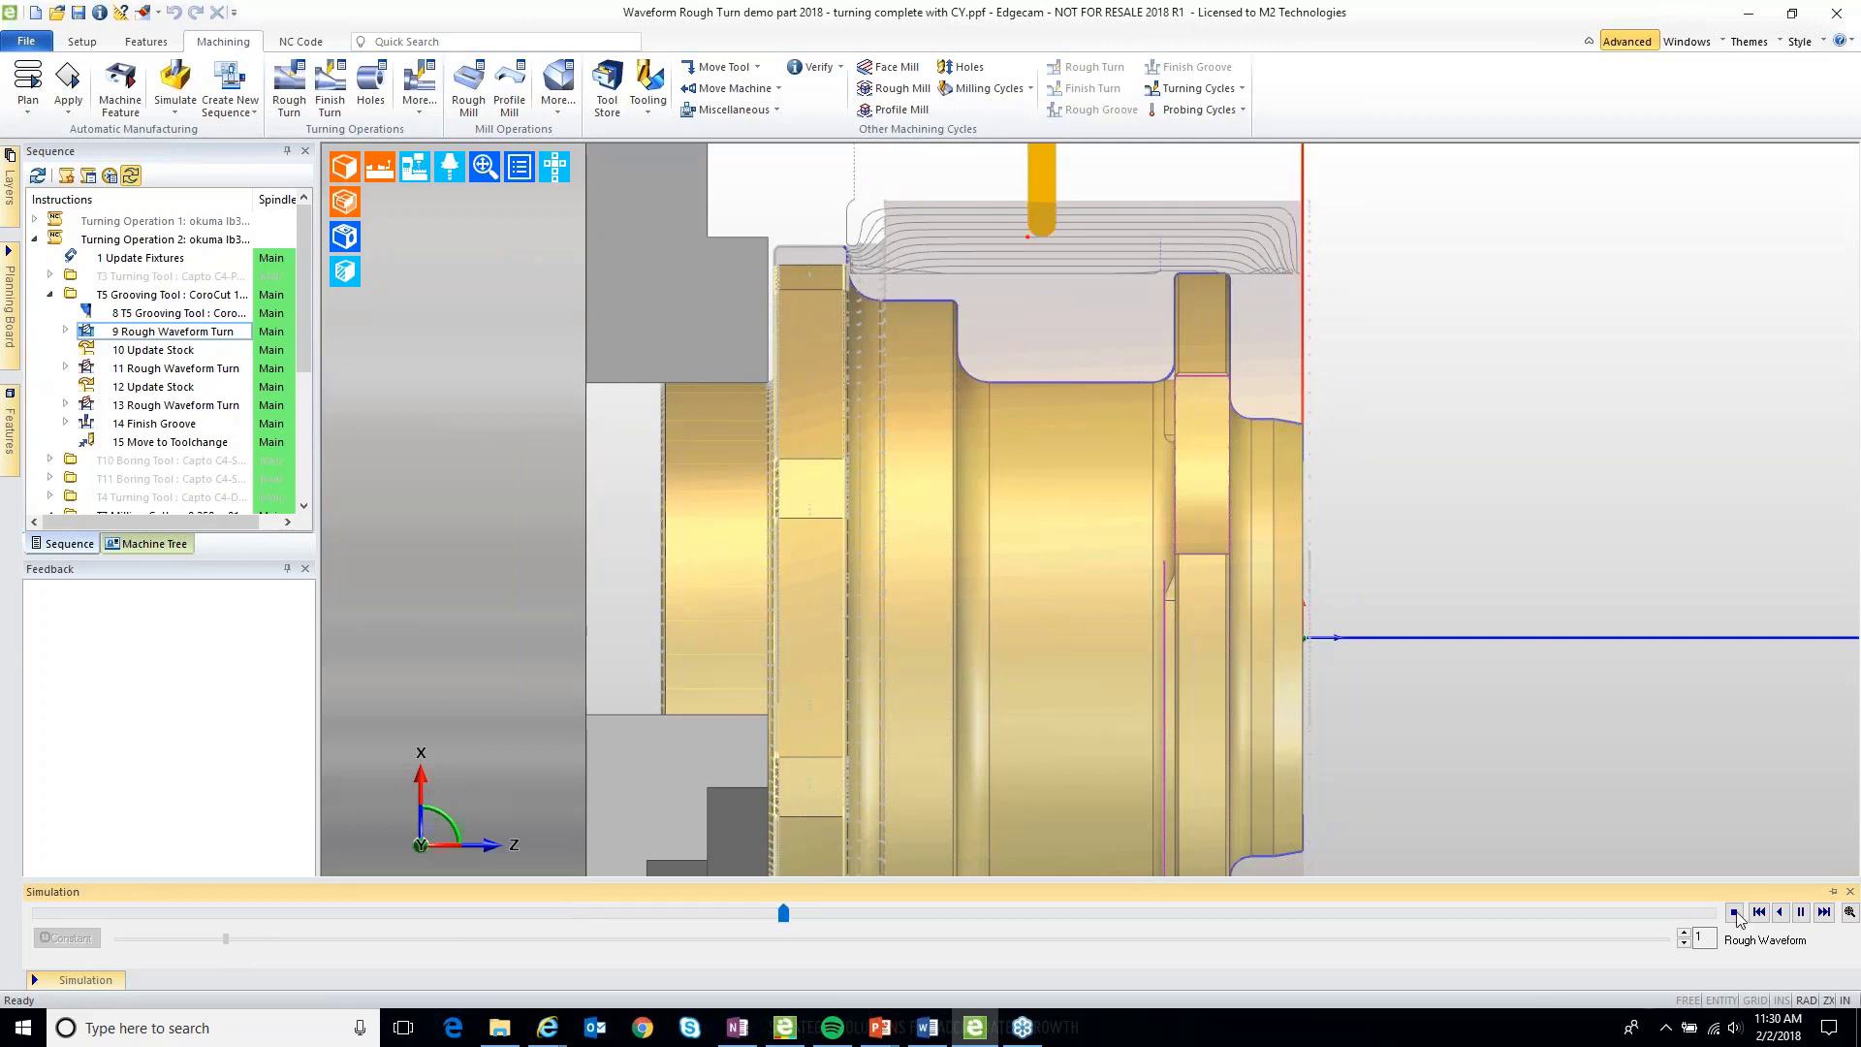
pyautogui.click(1735, 914)
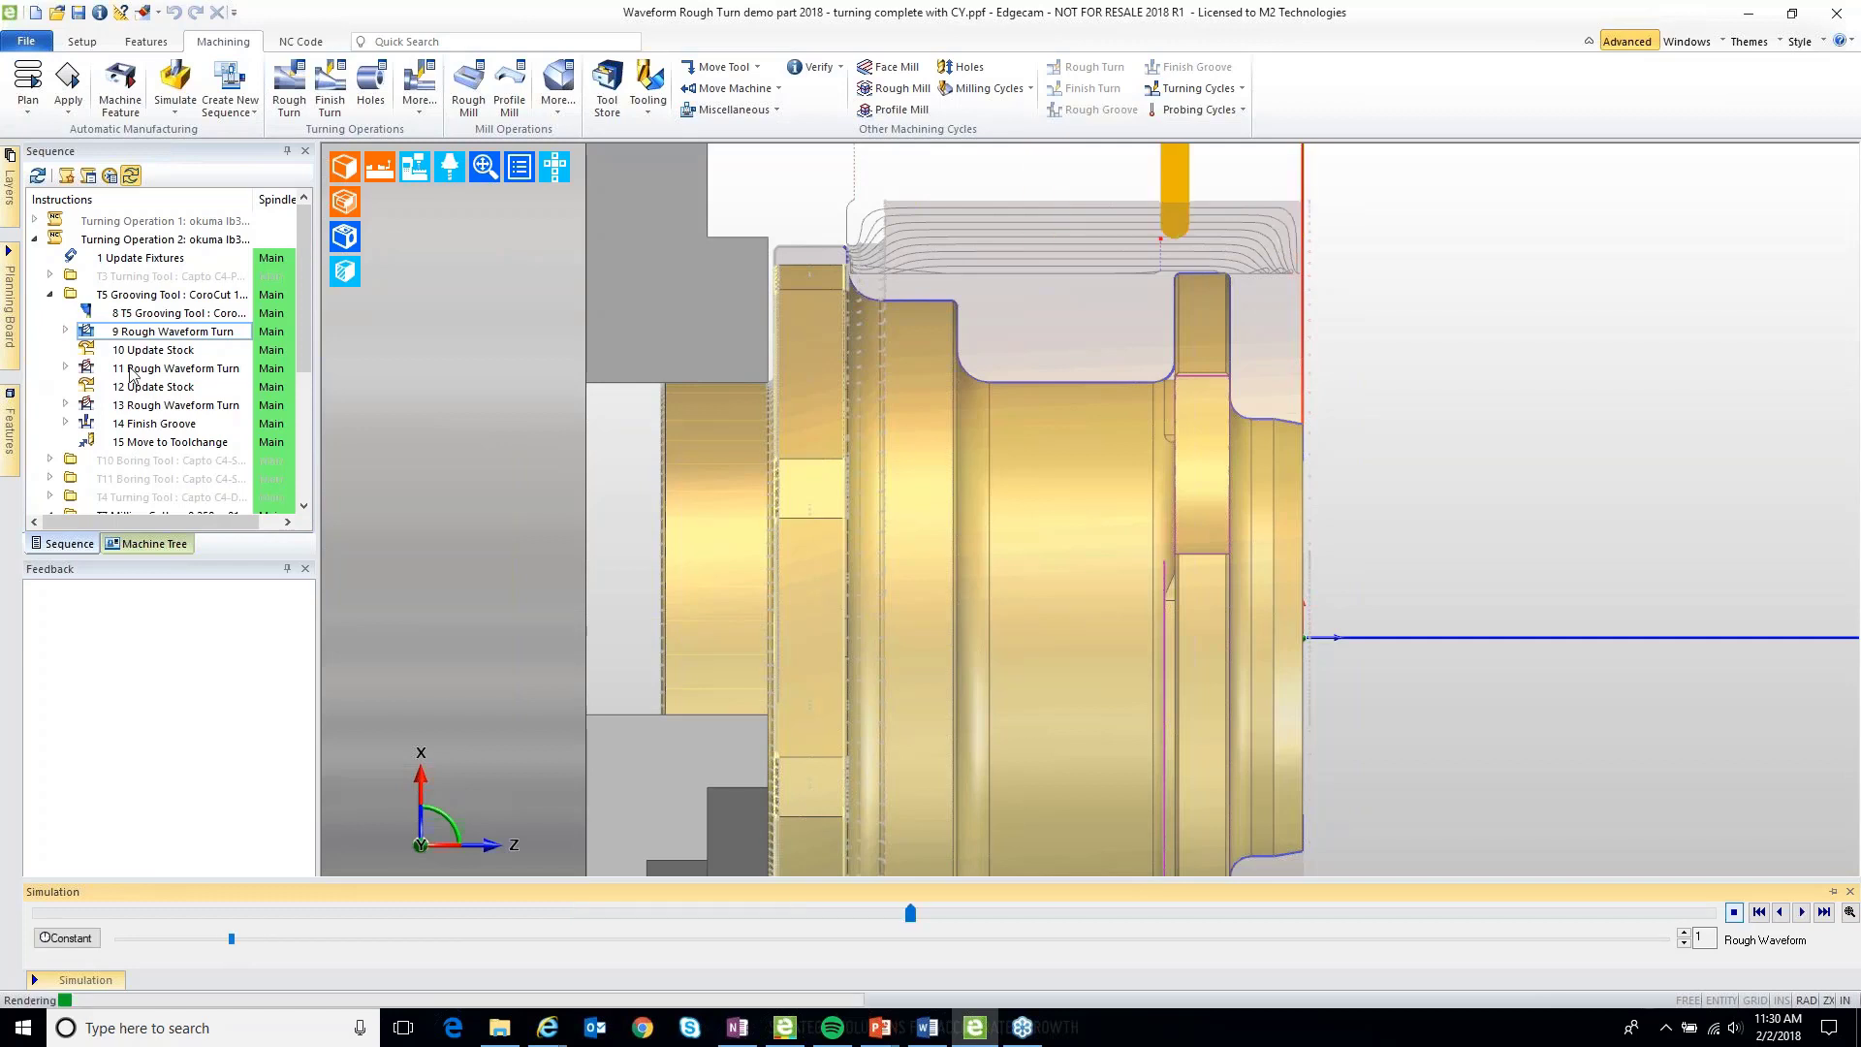
# Highlight the toolpaths of Rough Waveform Turn cycles 11 and 13, and examine them on the chucked part.
pyautogui.click(133, 370)
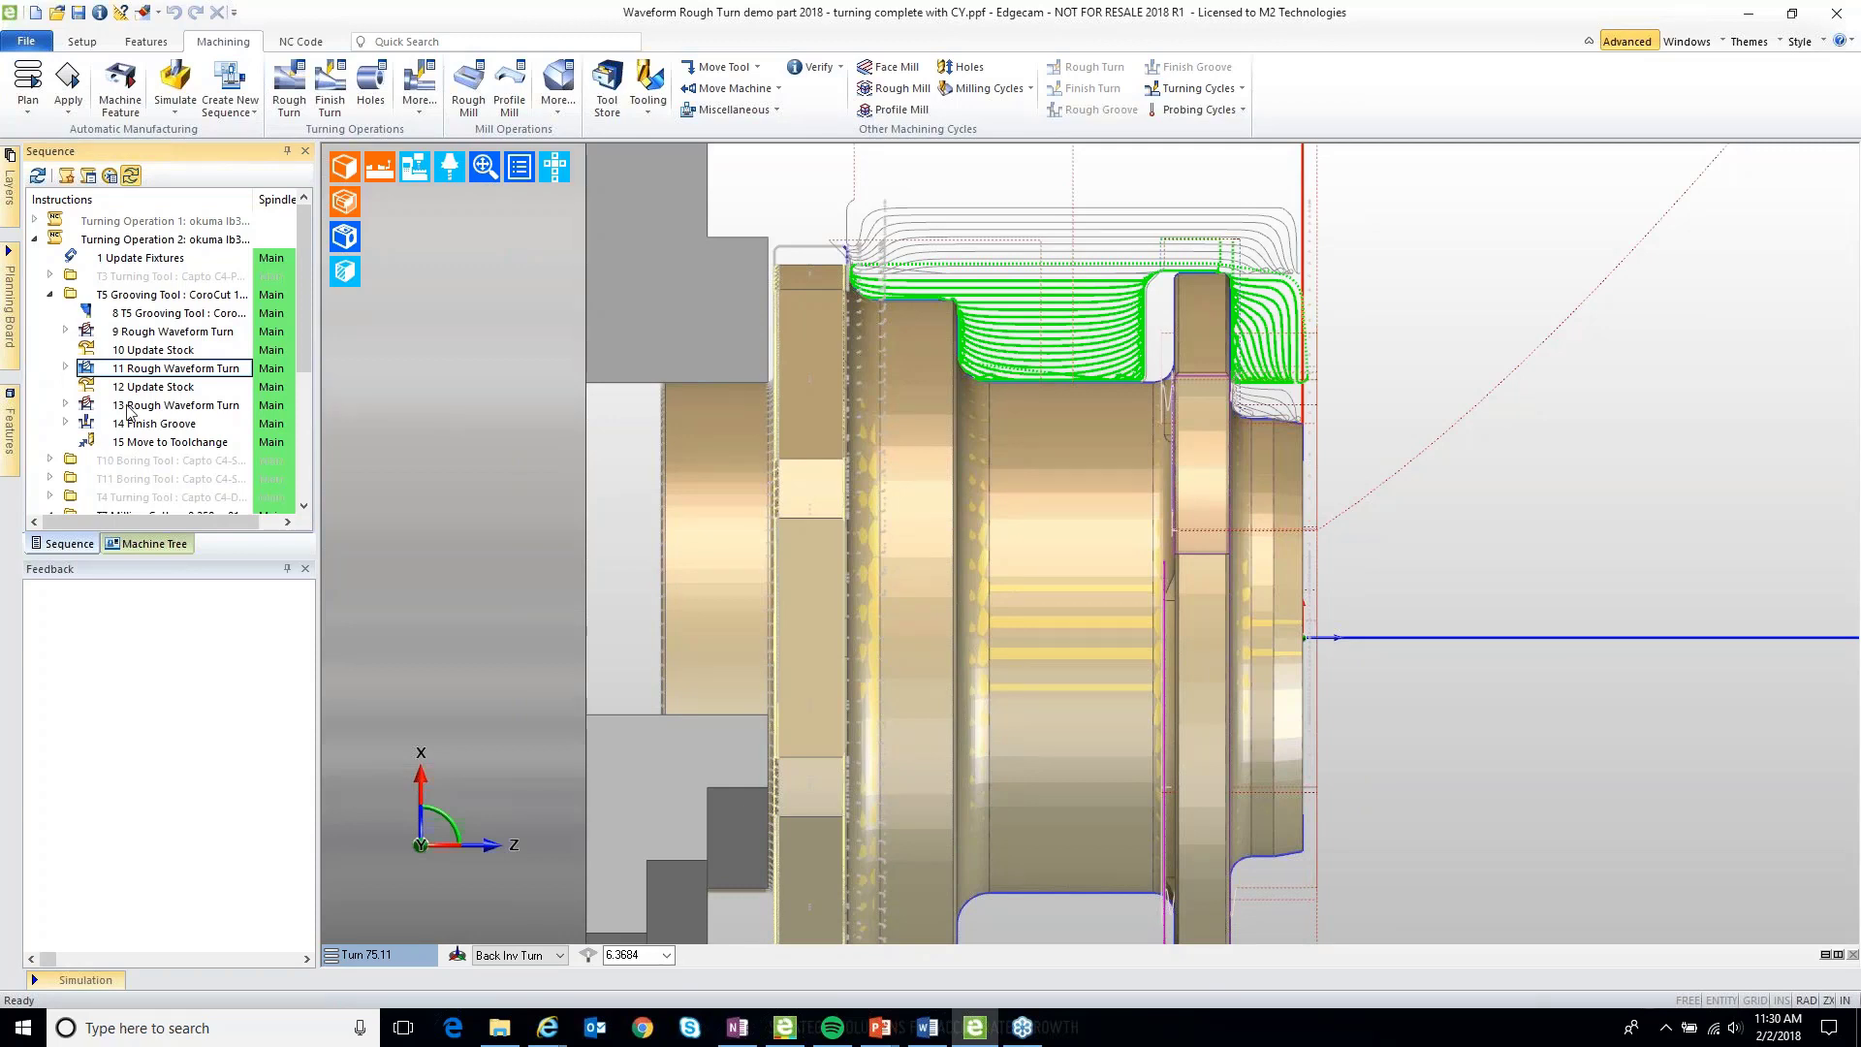
pyautogui.click(129, 407)
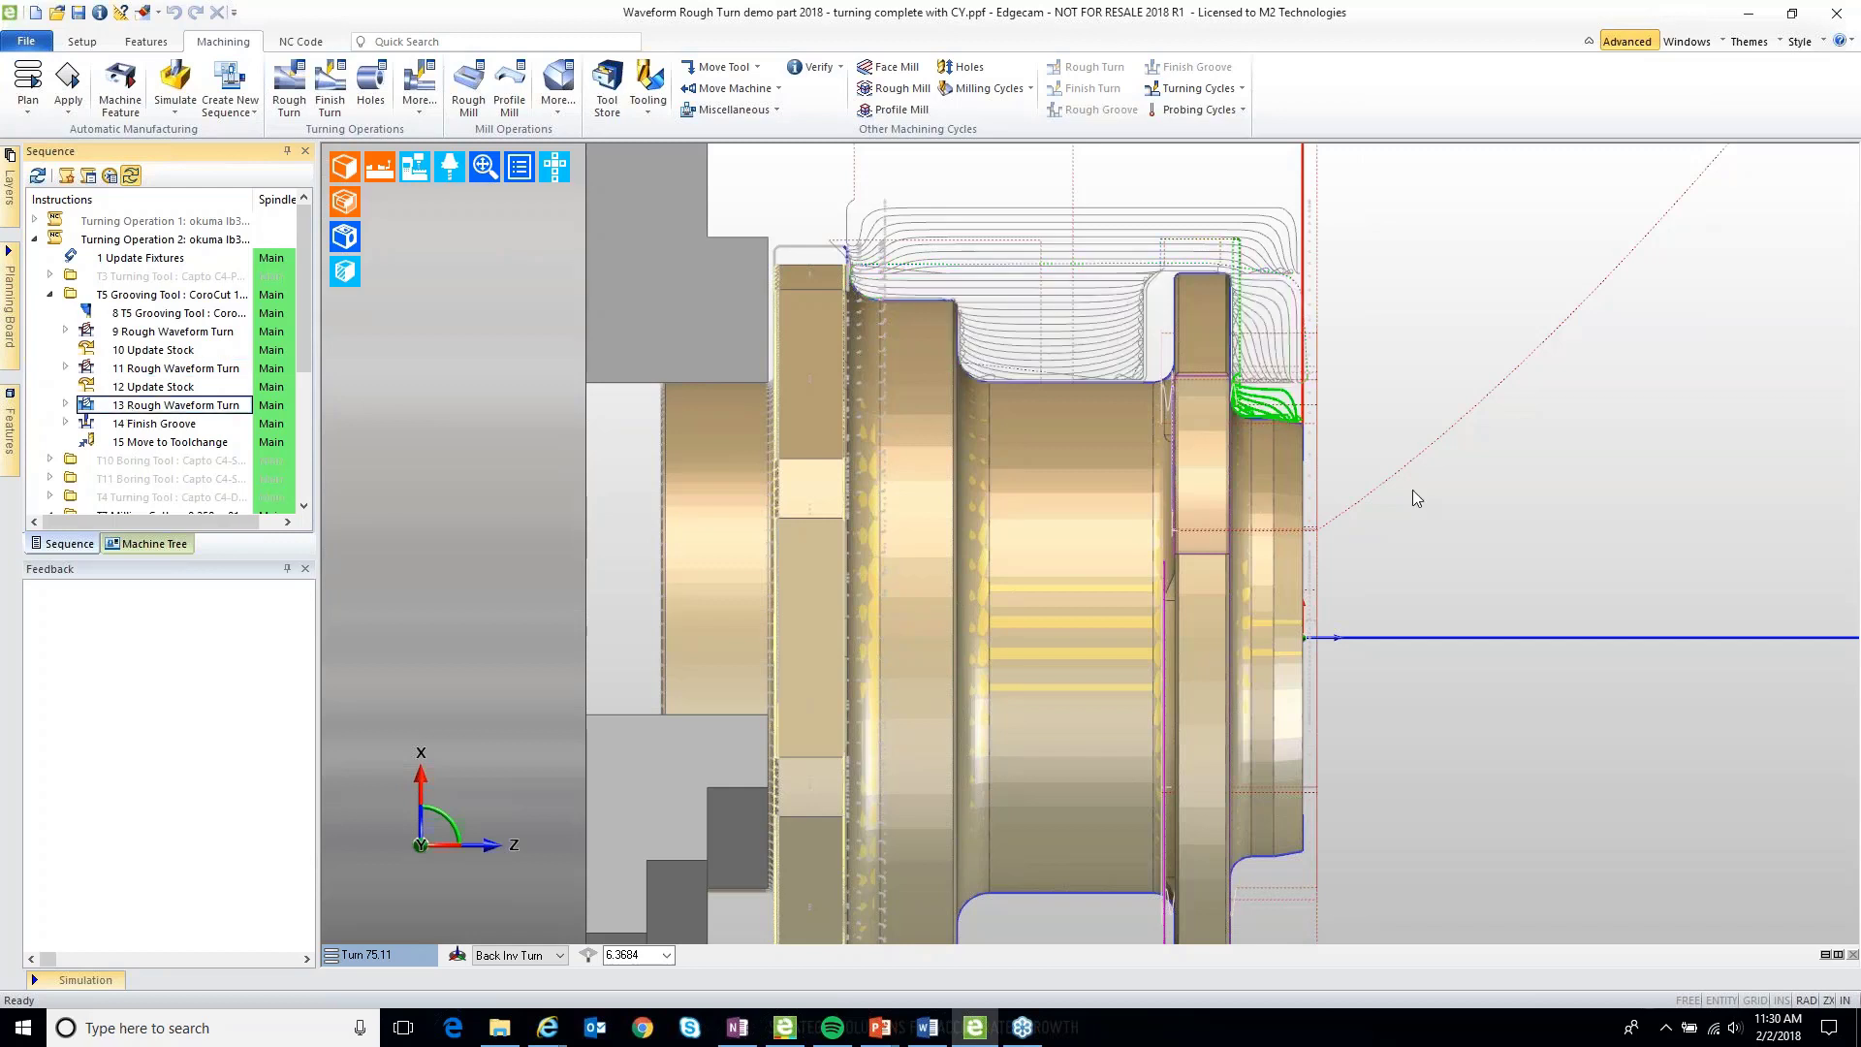
pyautogui.scroll(-3, 1411, 491)
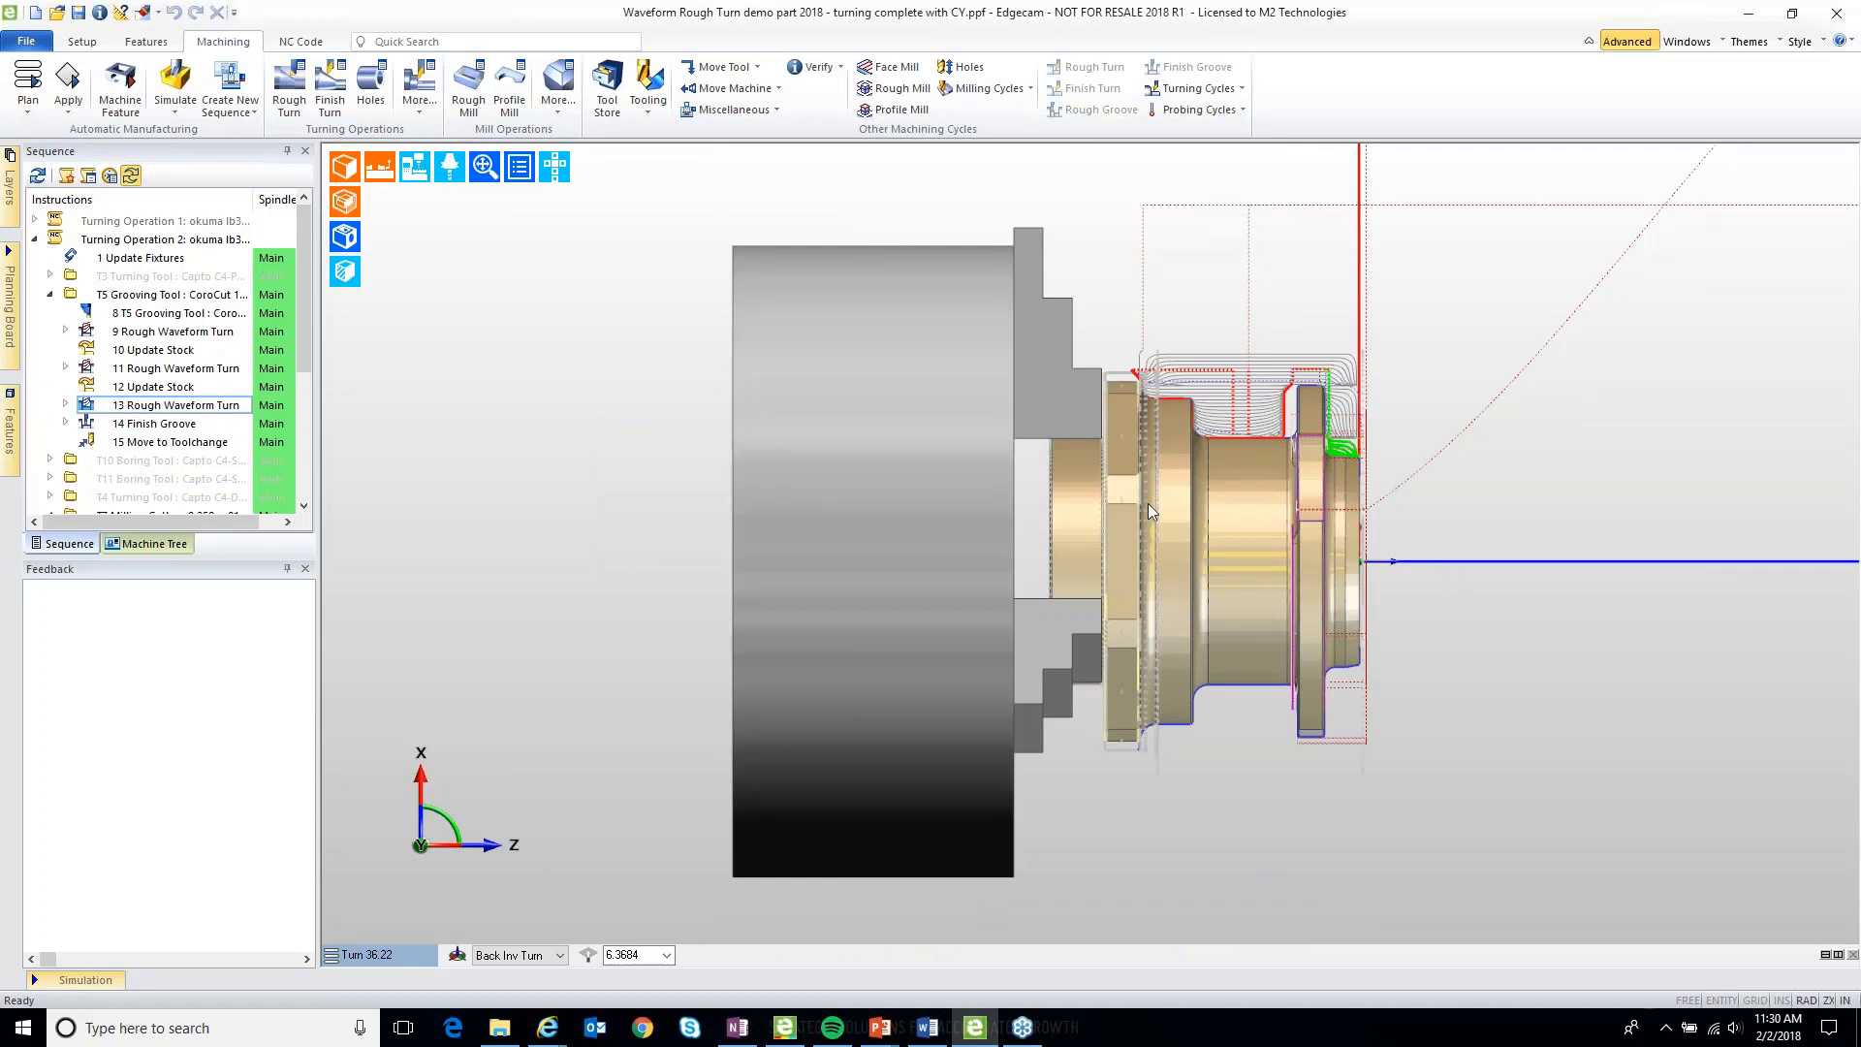
pyautogui.moveTo(1147, 503); pyautogui.dragTo(969, 503, button='middle')
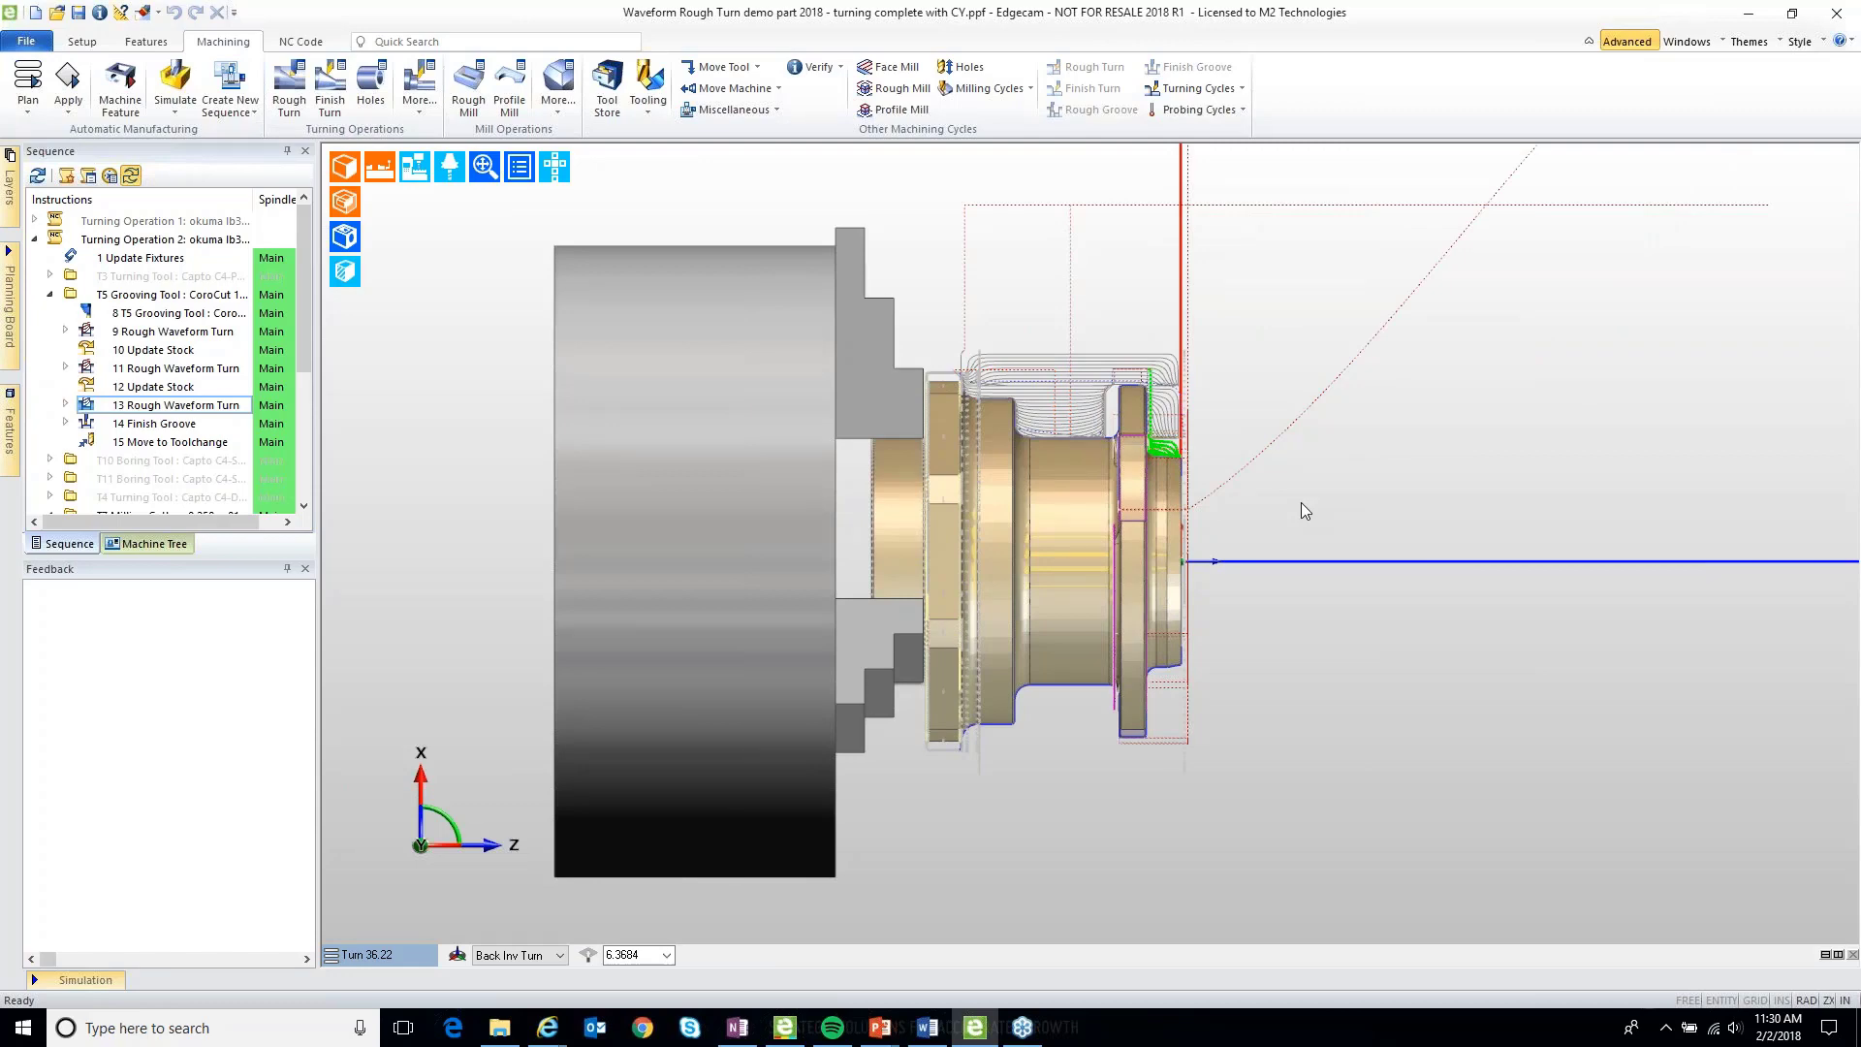
pyautogui.moveTo(1301, 502); pyautogui.dragTo(1202, 528, button='middle')
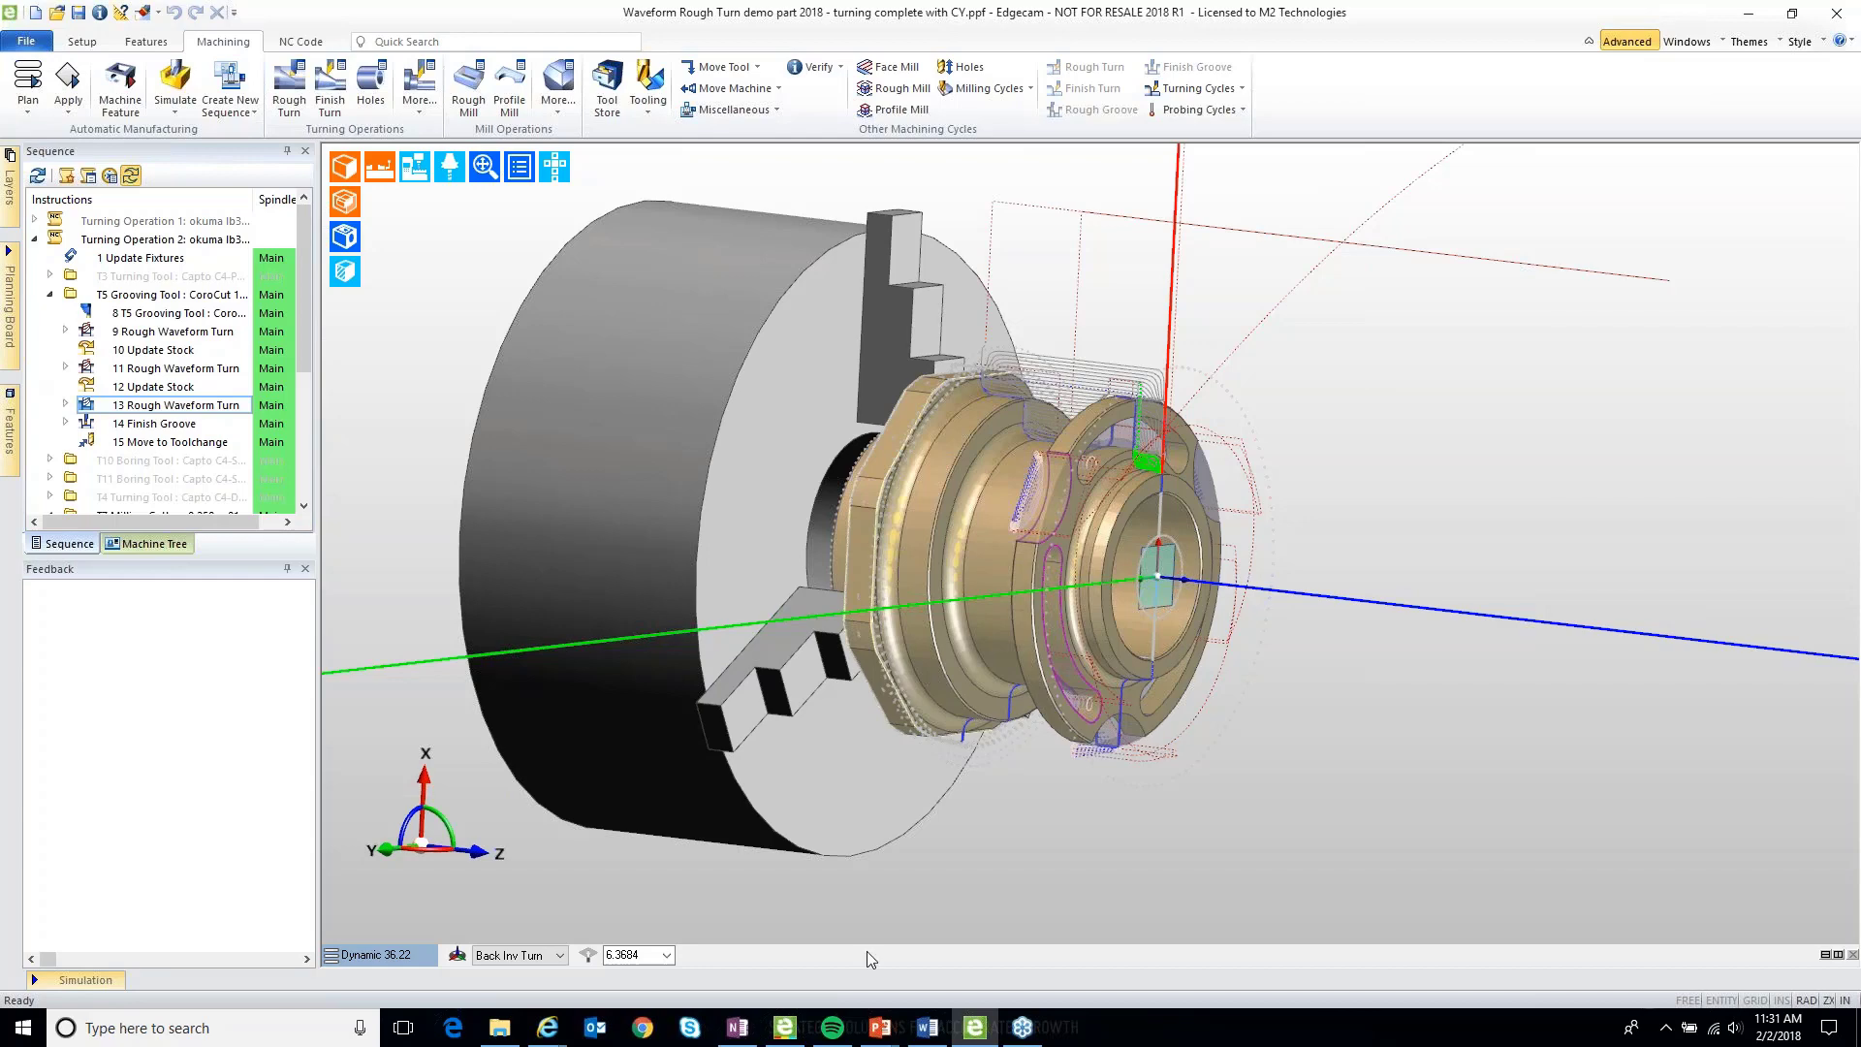
# Switch to the running PowerPoint slide show of the Waveform Roughing presentation.
pyautogui.moveTo(878, 1036)
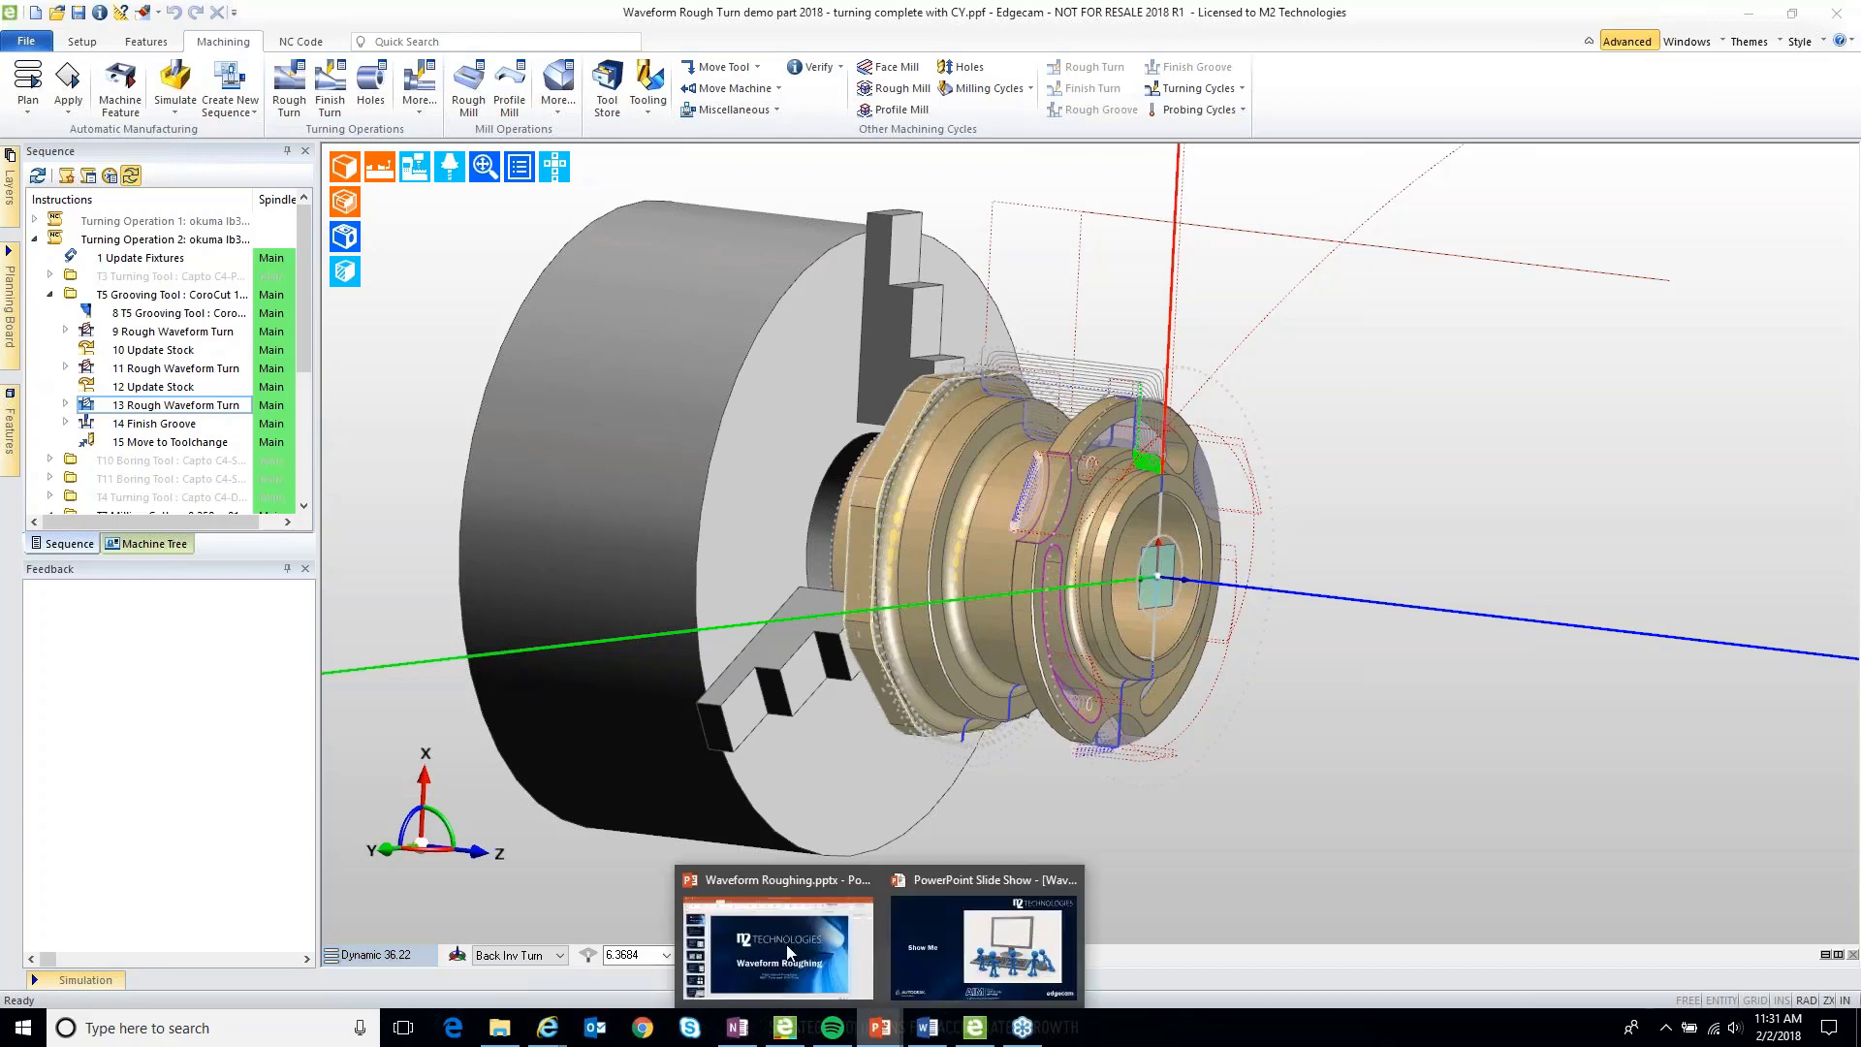
pyautogui.moveTo(789, 953)
pyautogui.click(986, 945)
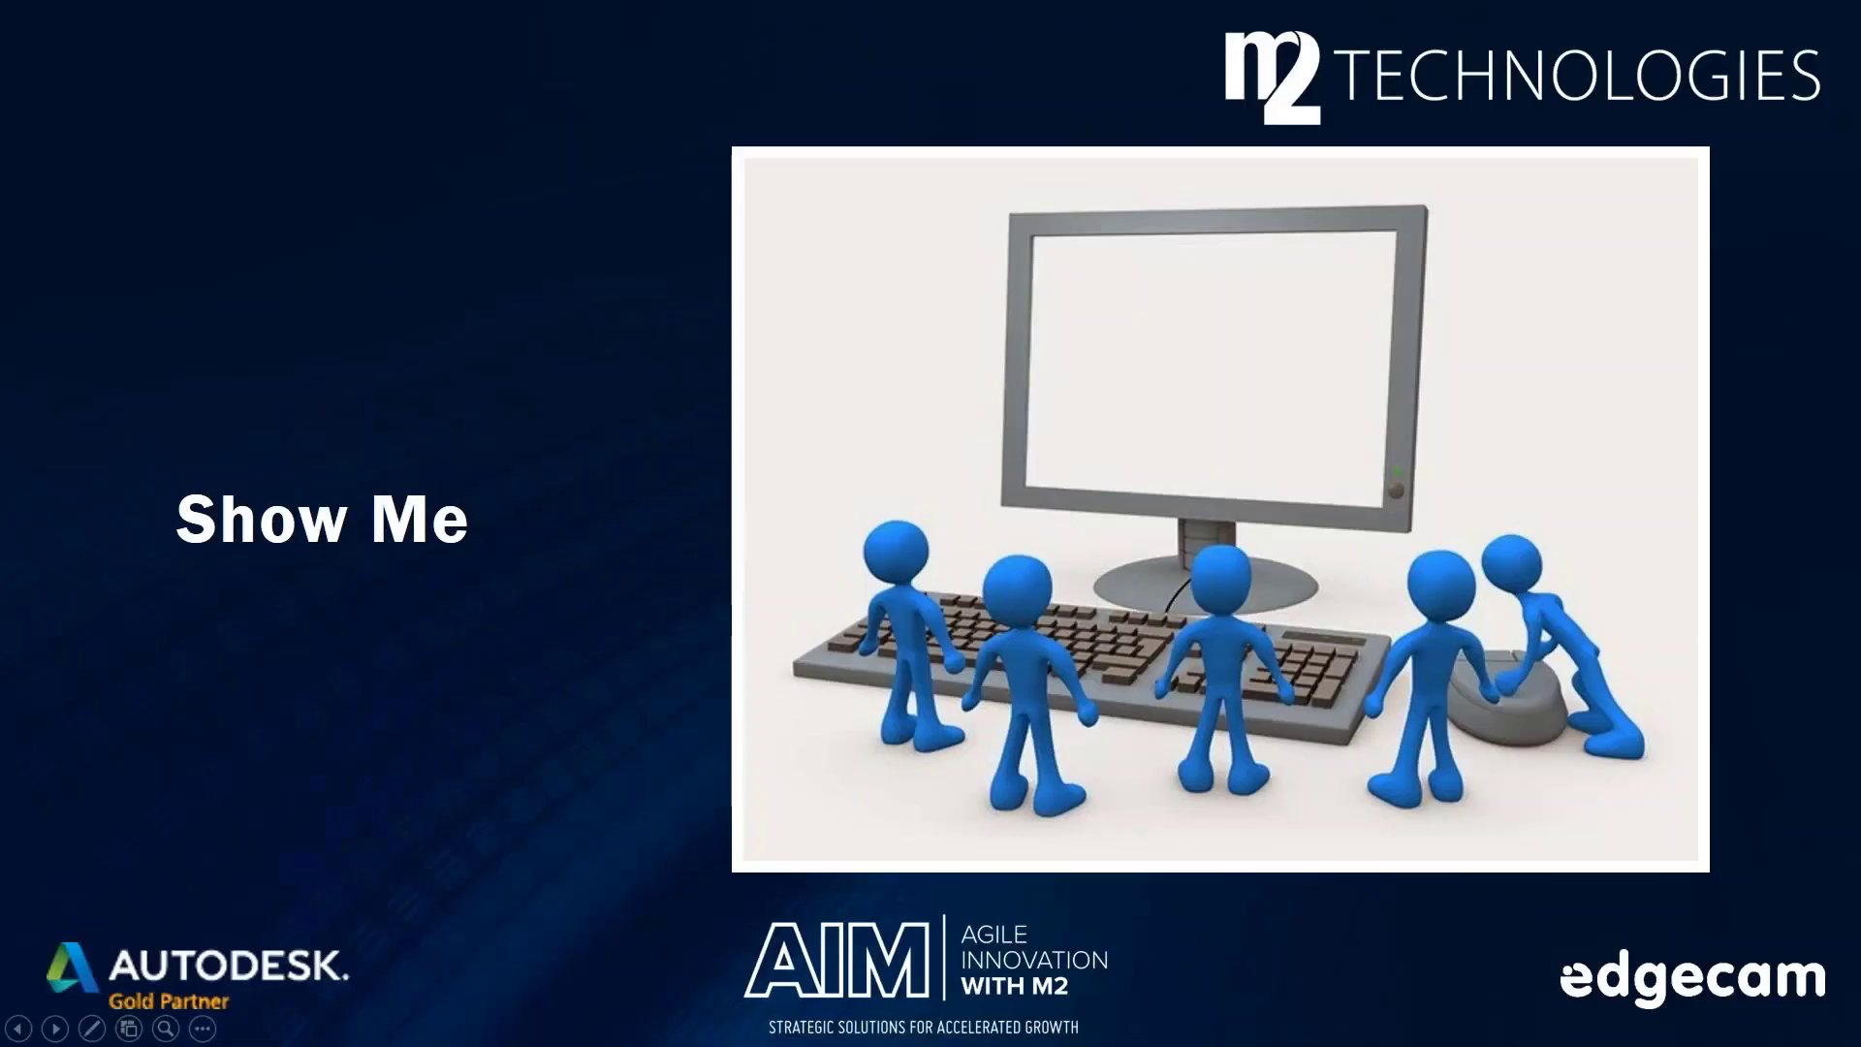